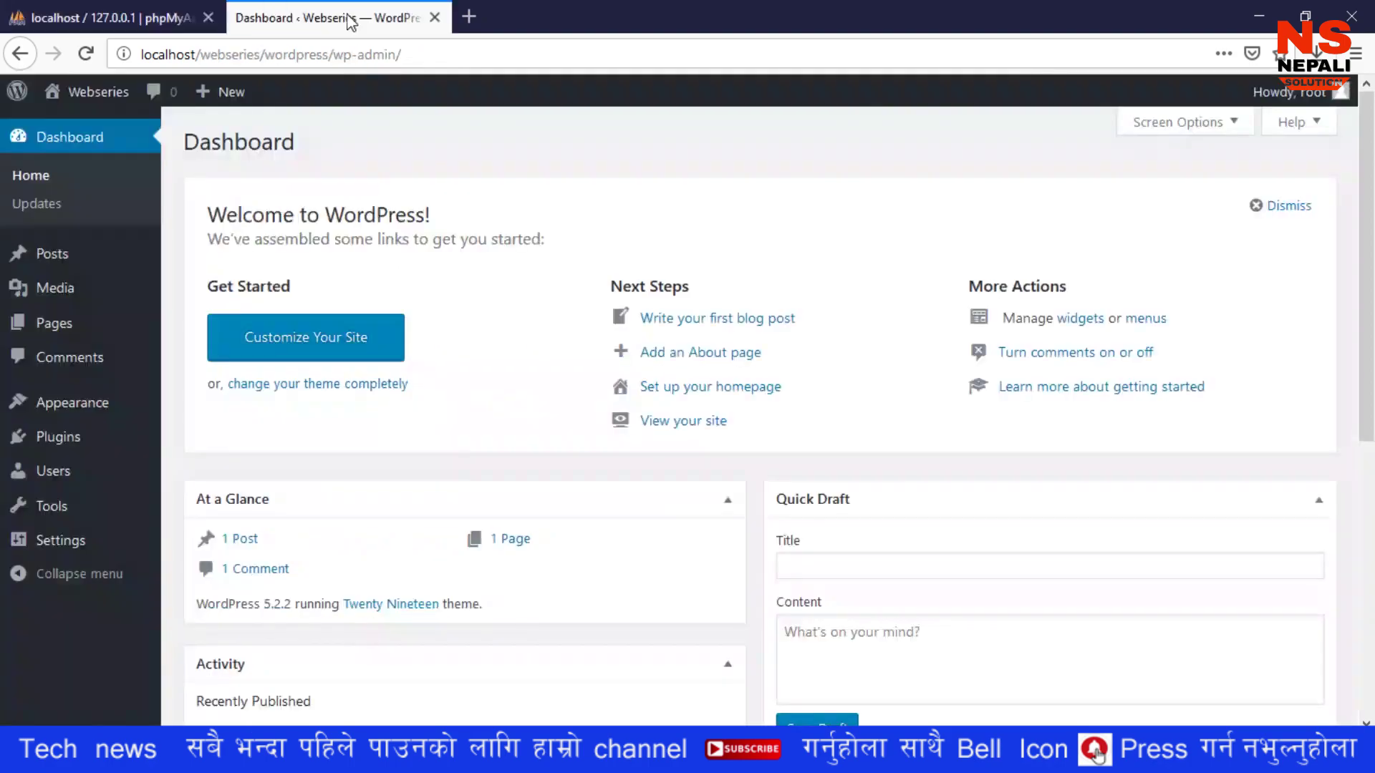
Step: Close the phpMyAdmin tab and look over the WordPress dashboard's welcome panel and boxes
left_click(208, 17)
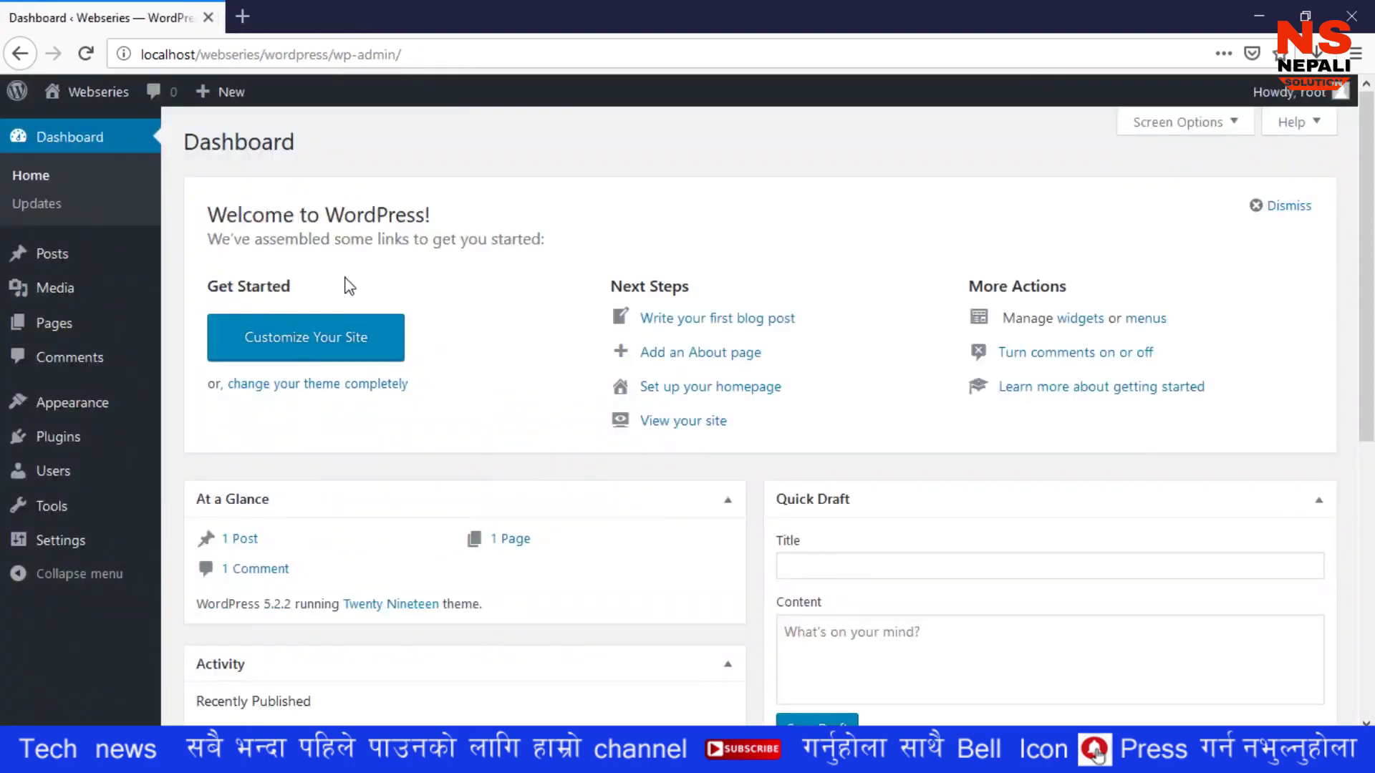
scroll(611, 259, "down", 4)
scroll(611, 259, "up", 4)
scroll(626, 148, "down", 7)
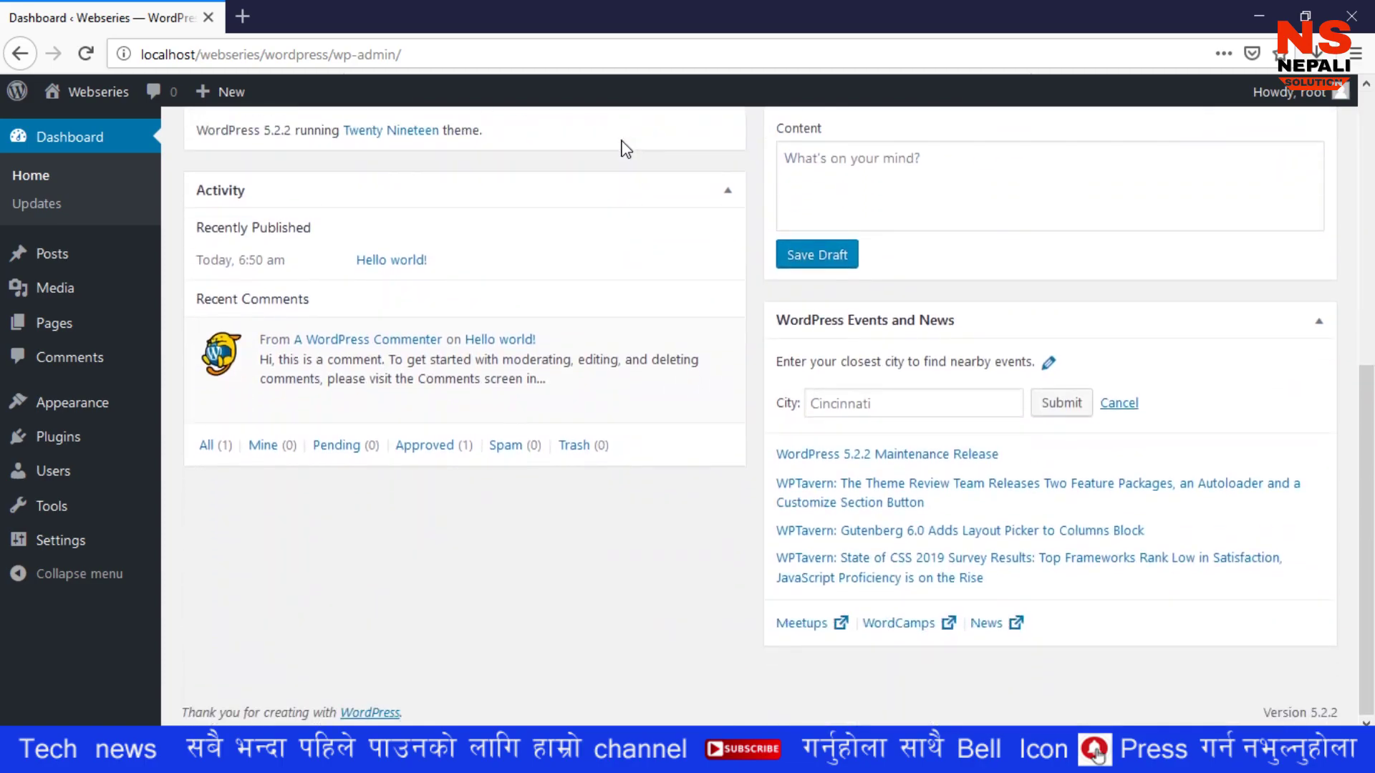
scroll(620, 147, "up", 7)
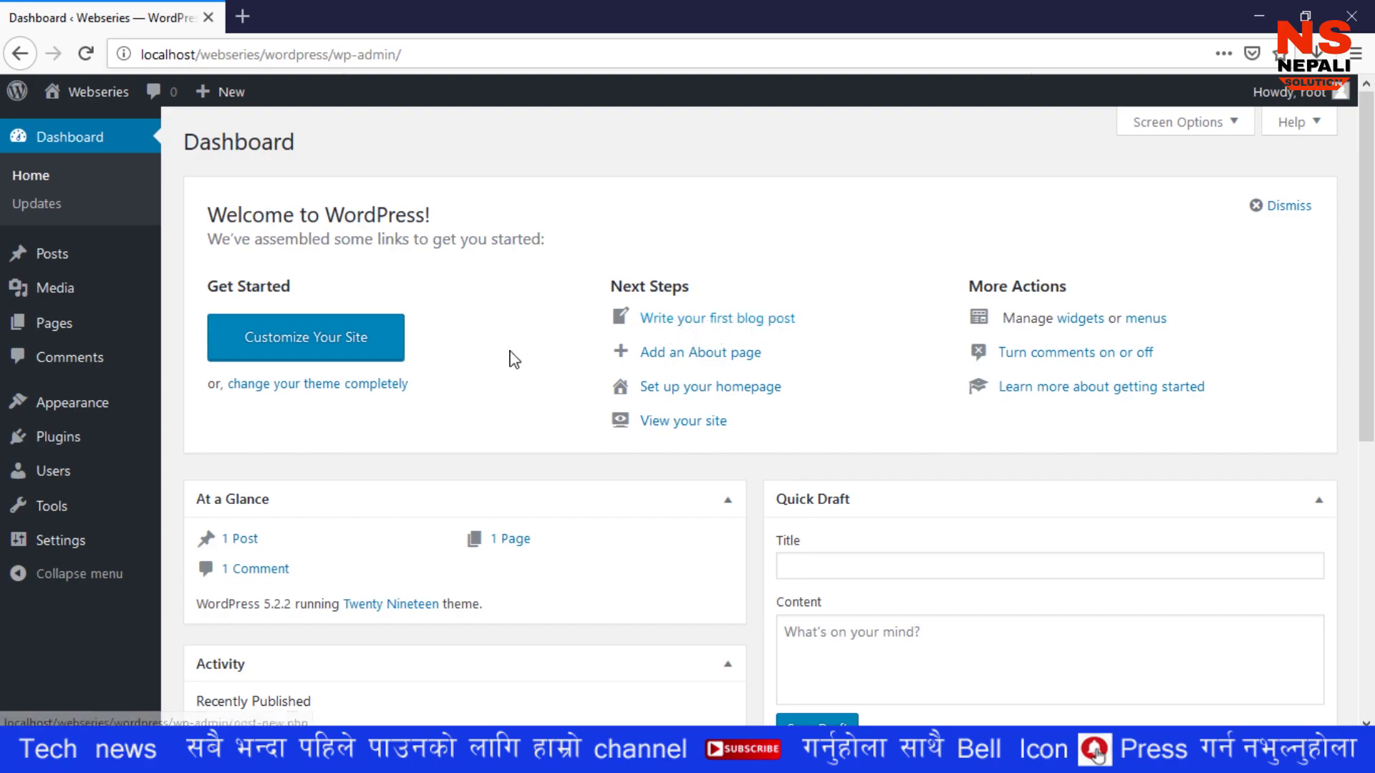
scroll(511, 357, "down", 1)
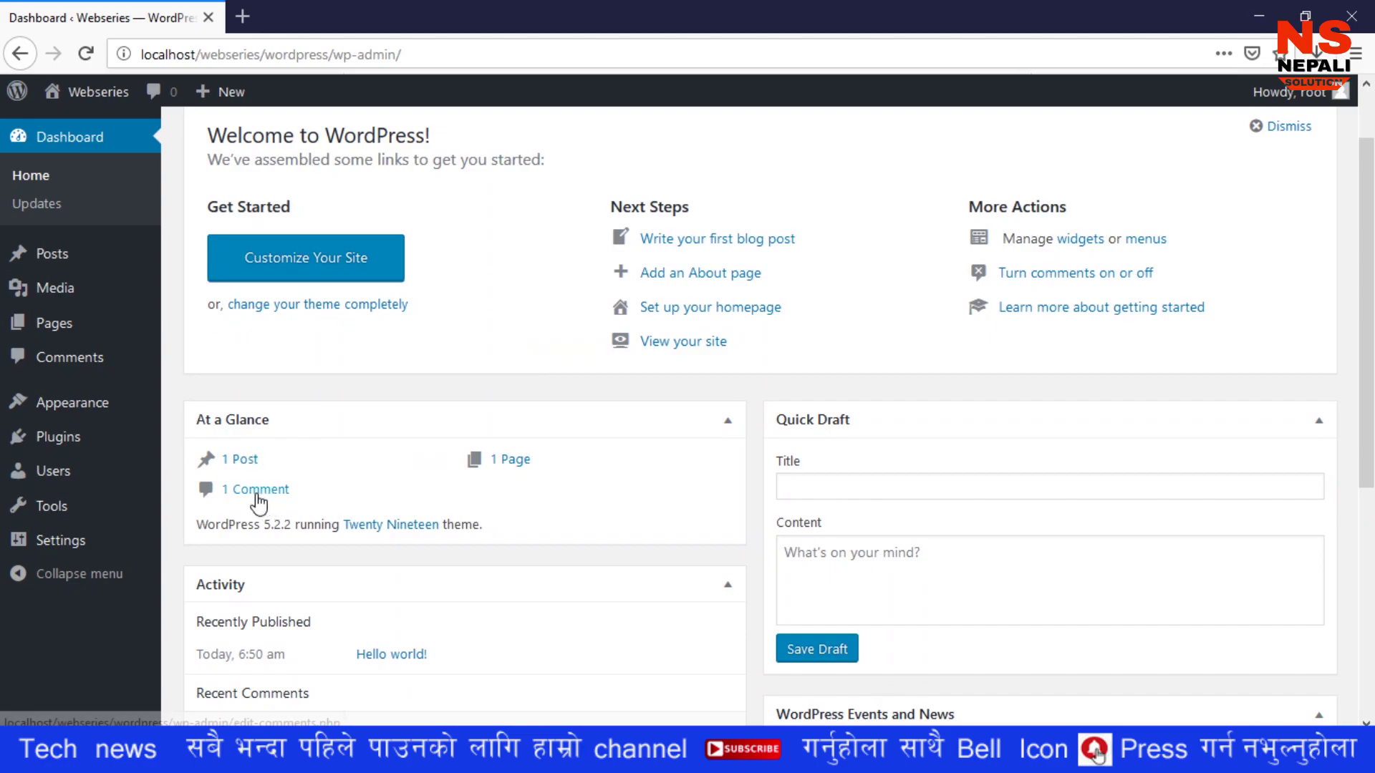
scroll(671, 503, "down", 3)
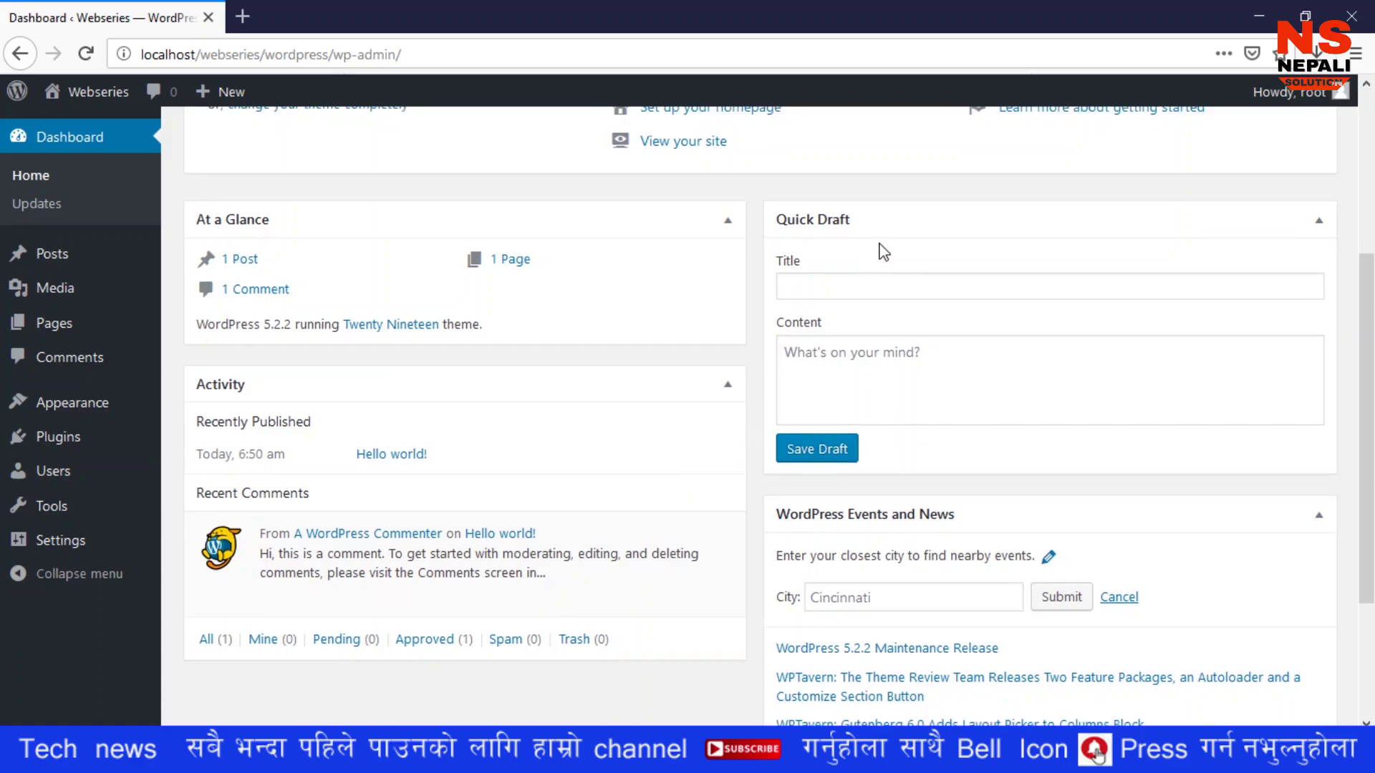
Step: Examine the title and content fields of the Quick Draft box on the dashboard
left_click(817, 298)
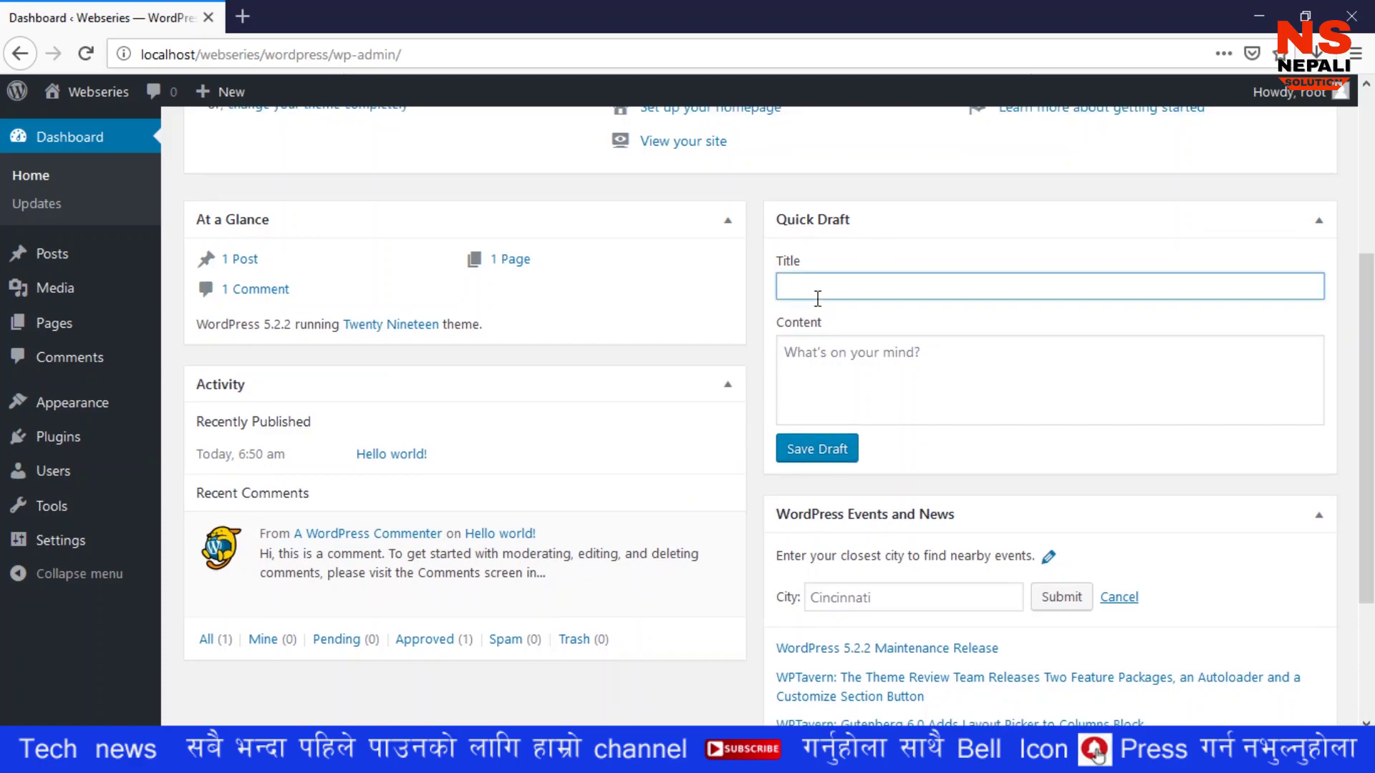
left_click(814, 366)
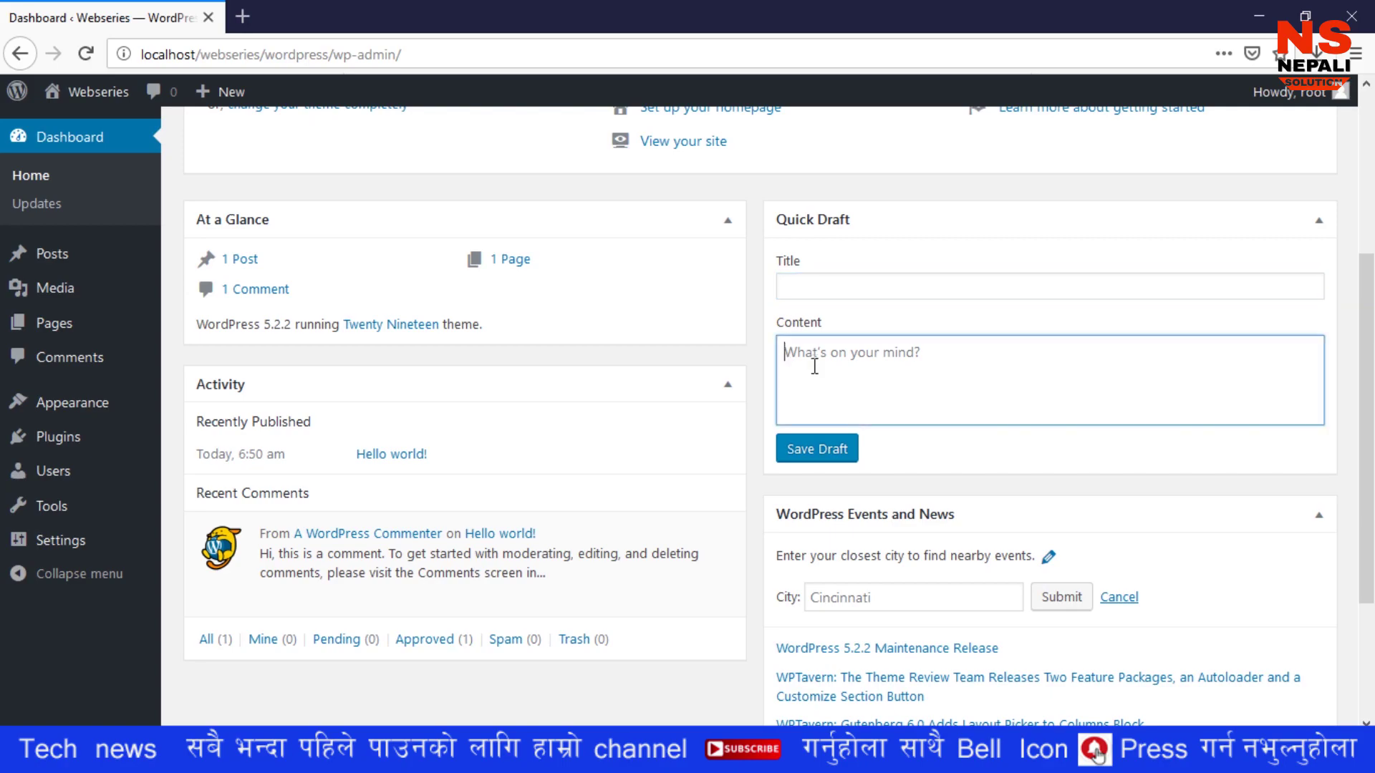
left_click(851, 286)
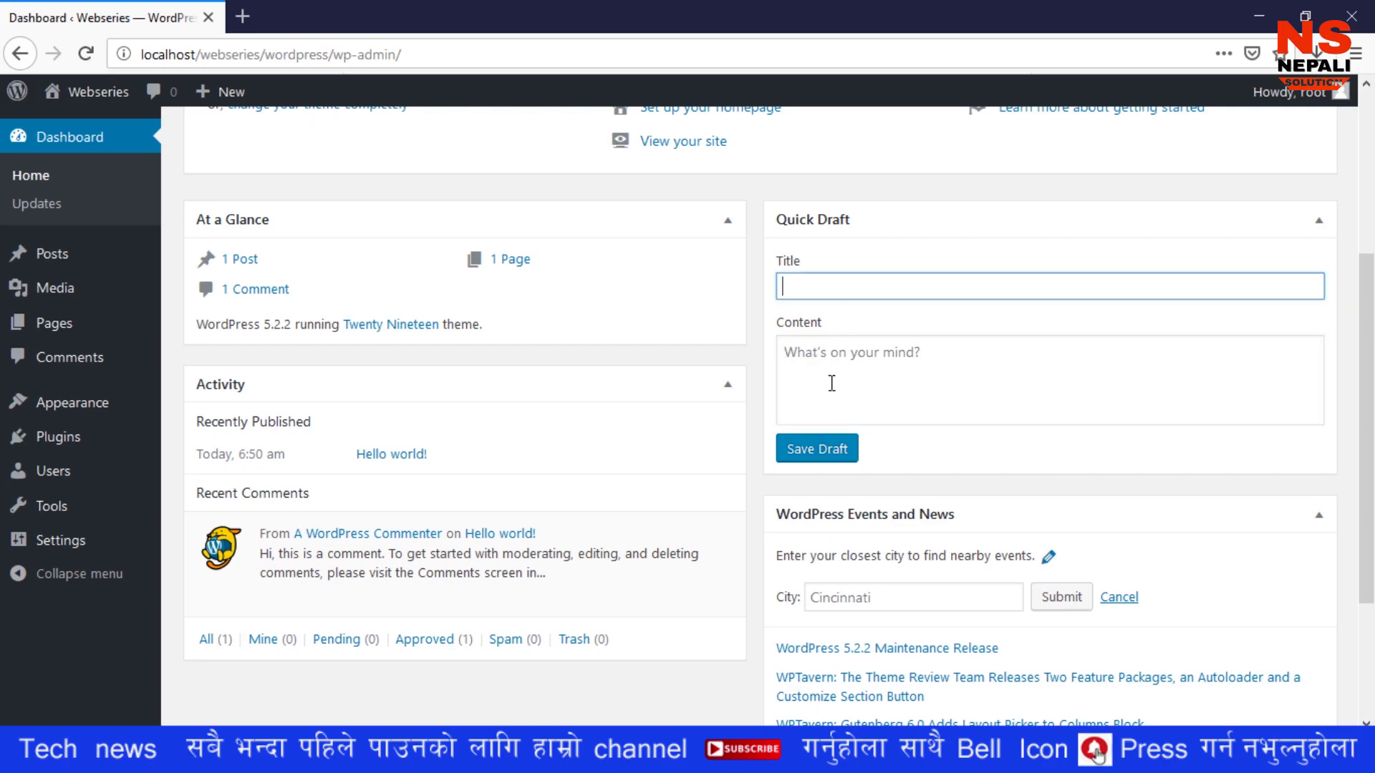
left_click(821, 351)
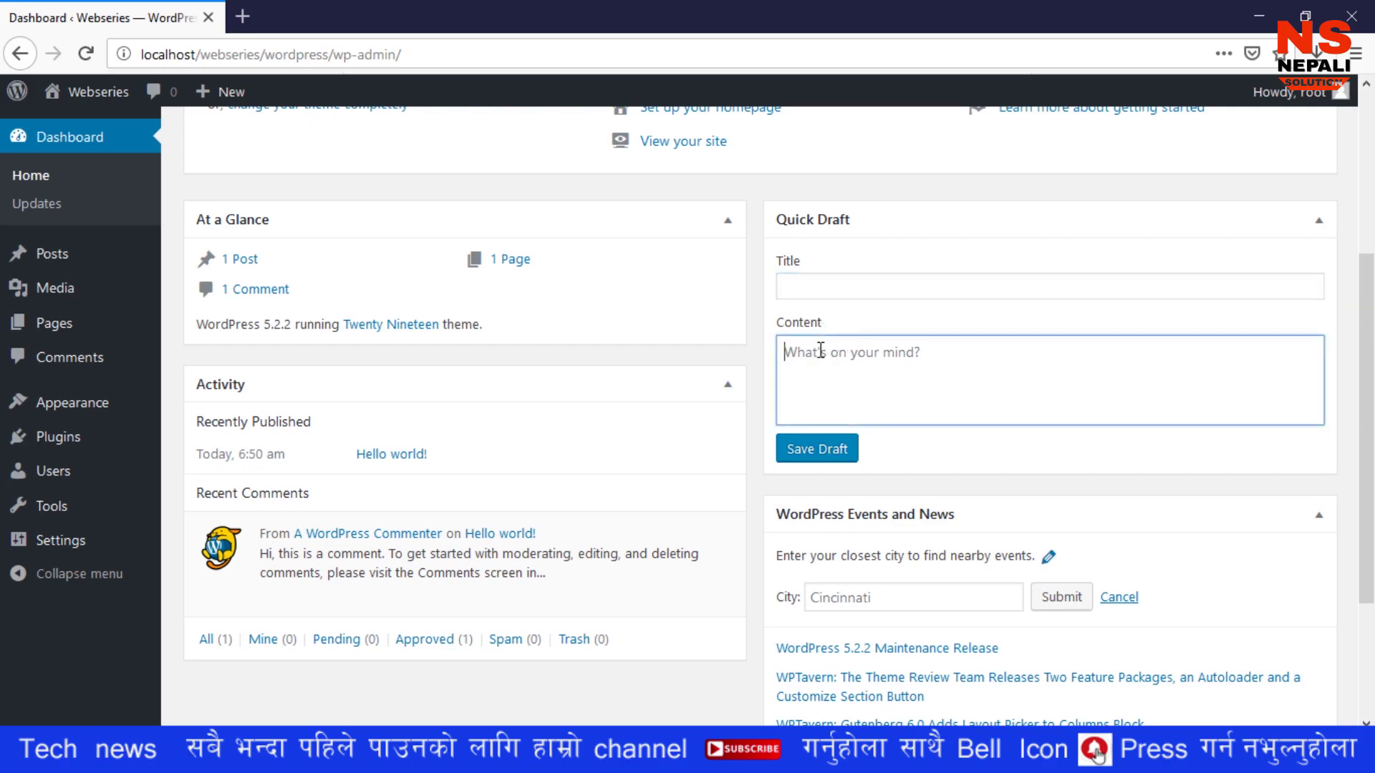
scroll(702, 537, "down", 3)
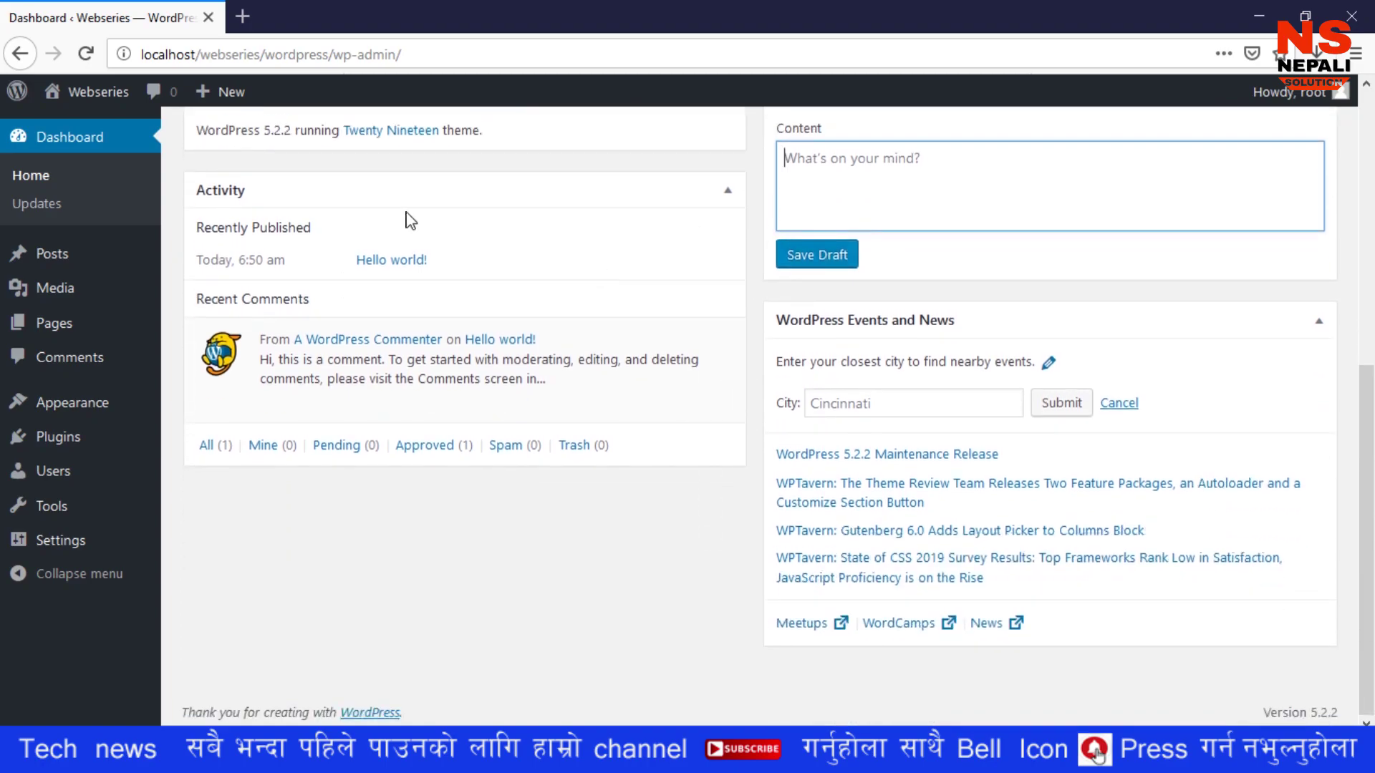
Step: Read the recent comment in the Activity box and review the remaining dashboard boxes
mouse_move(391, 373)
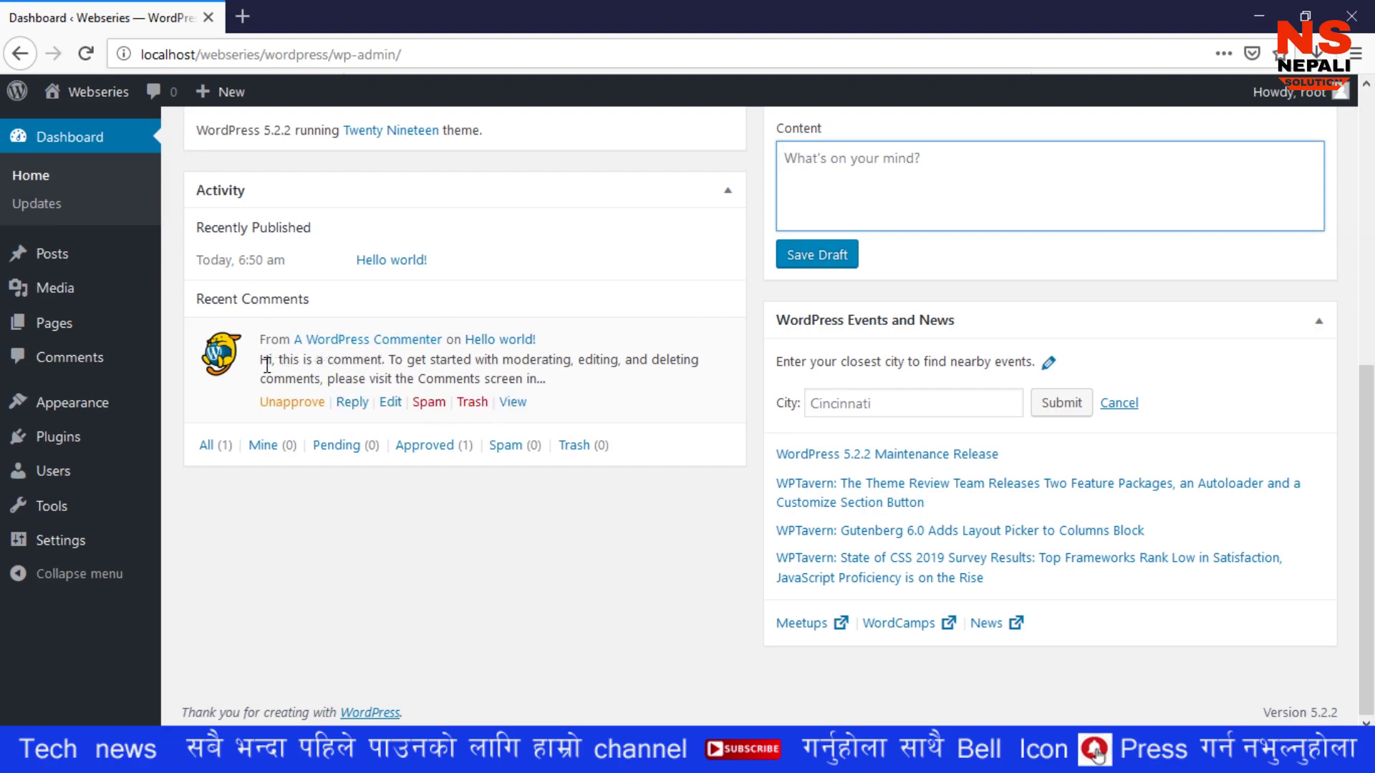
left_click_drag(267, 362, 608, 387)
left_click(663, 536)
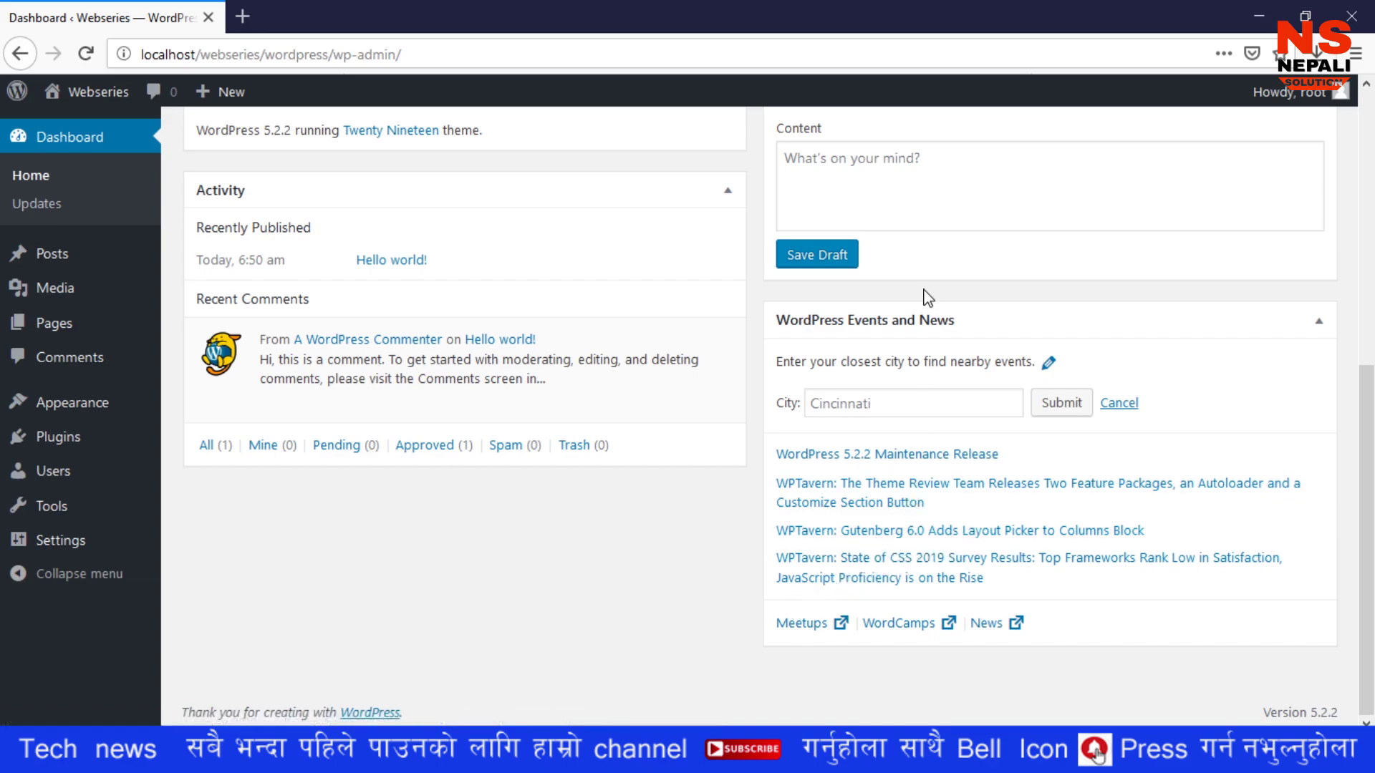
scroll(745, 422, "up", 5)
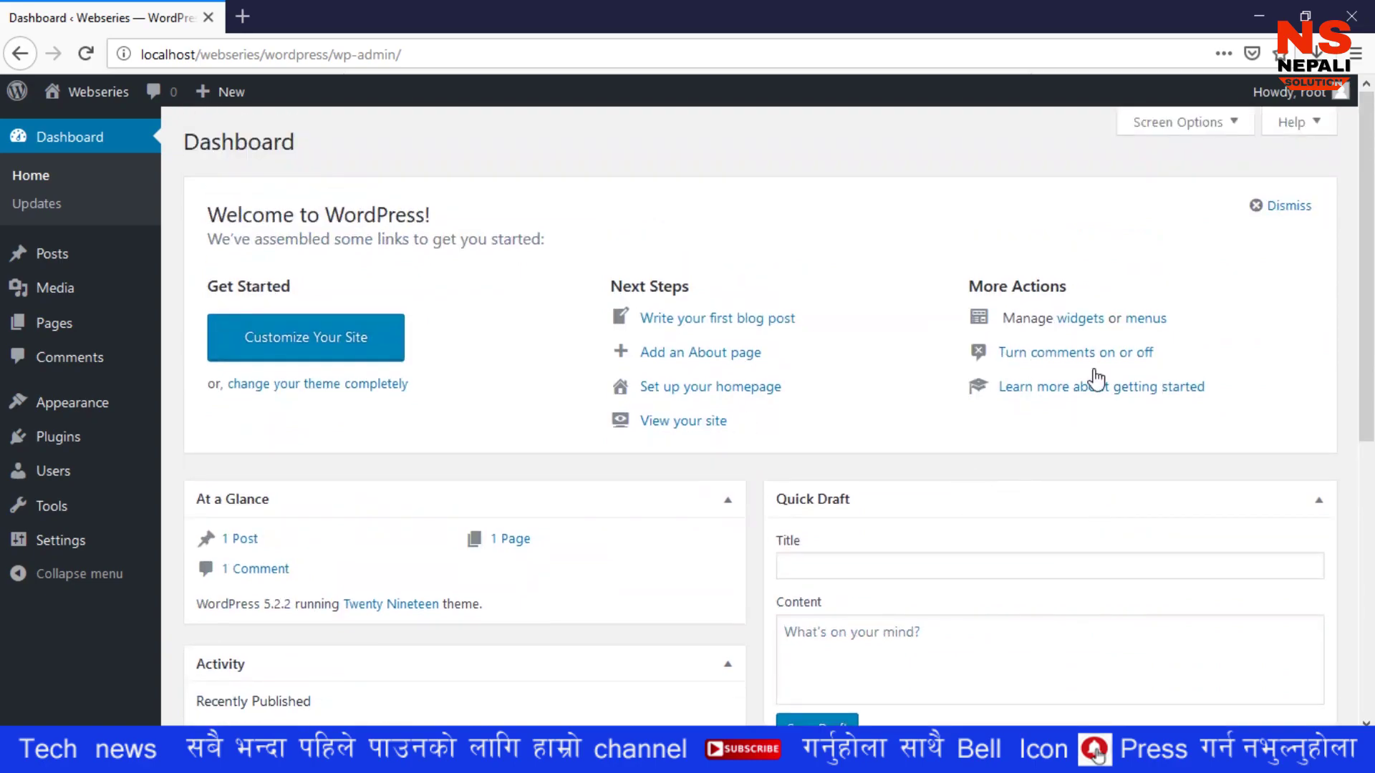
scroll(920, 220, "down", 7)
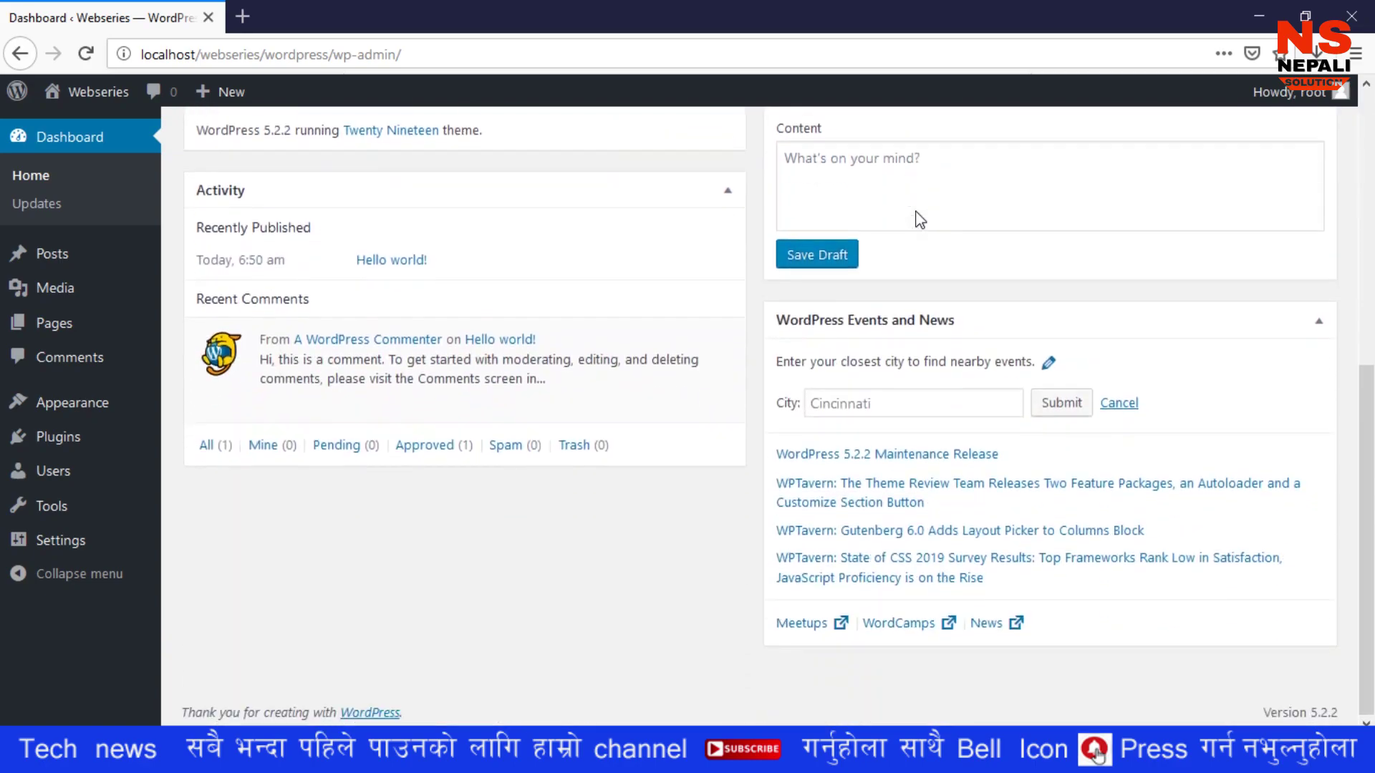
scroll(1031, 356, "up", 7)
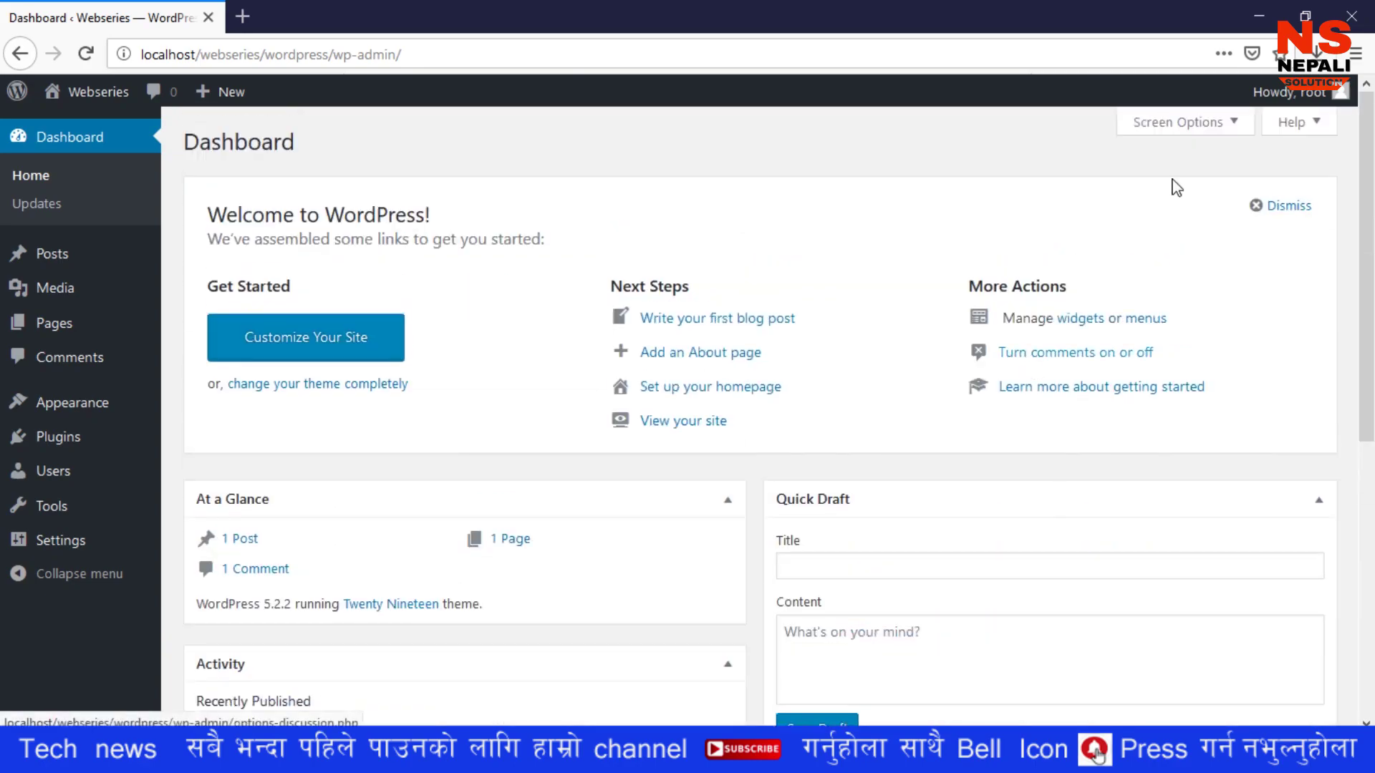
Step: Hide the At a Glance and Activity boxes from the dashboard through the screen options
left_click(1220, 122)
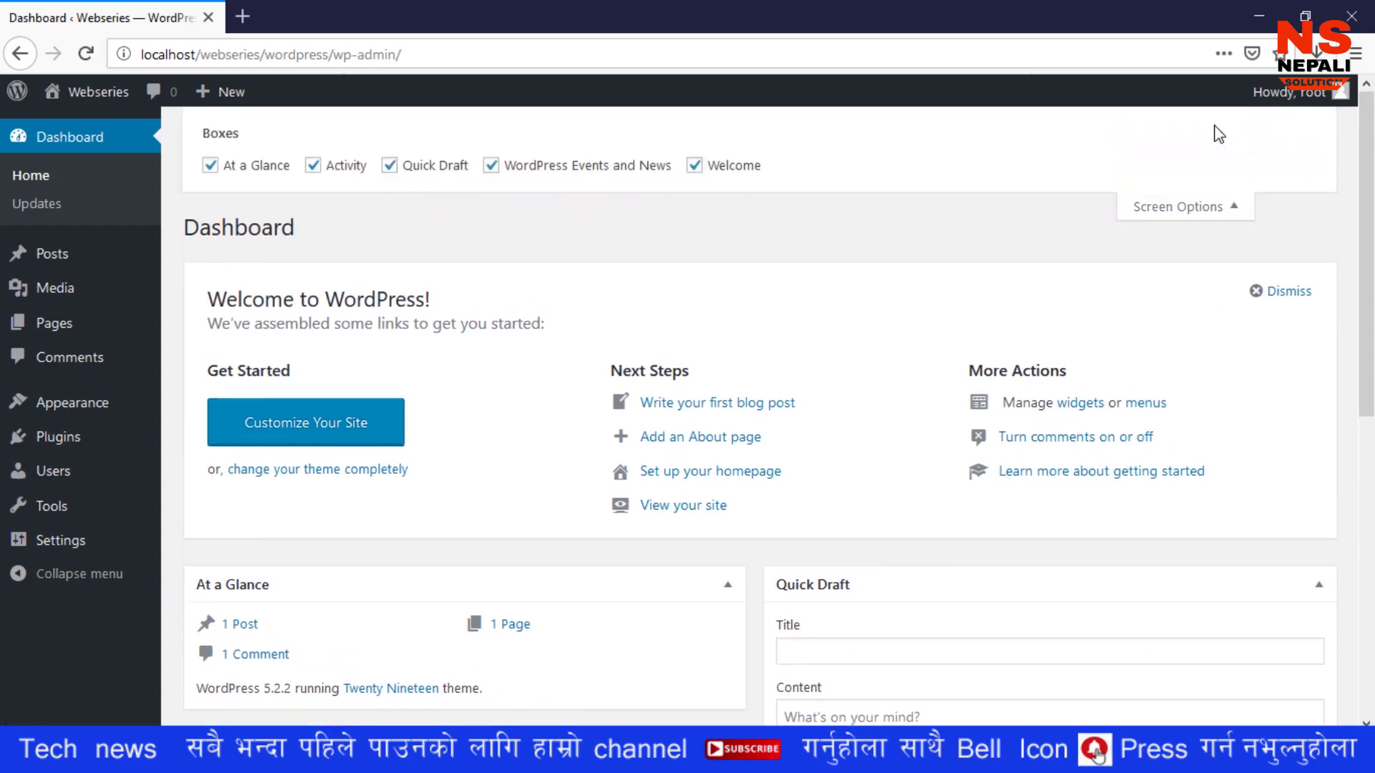
scroll(633, 297, "down", 5)
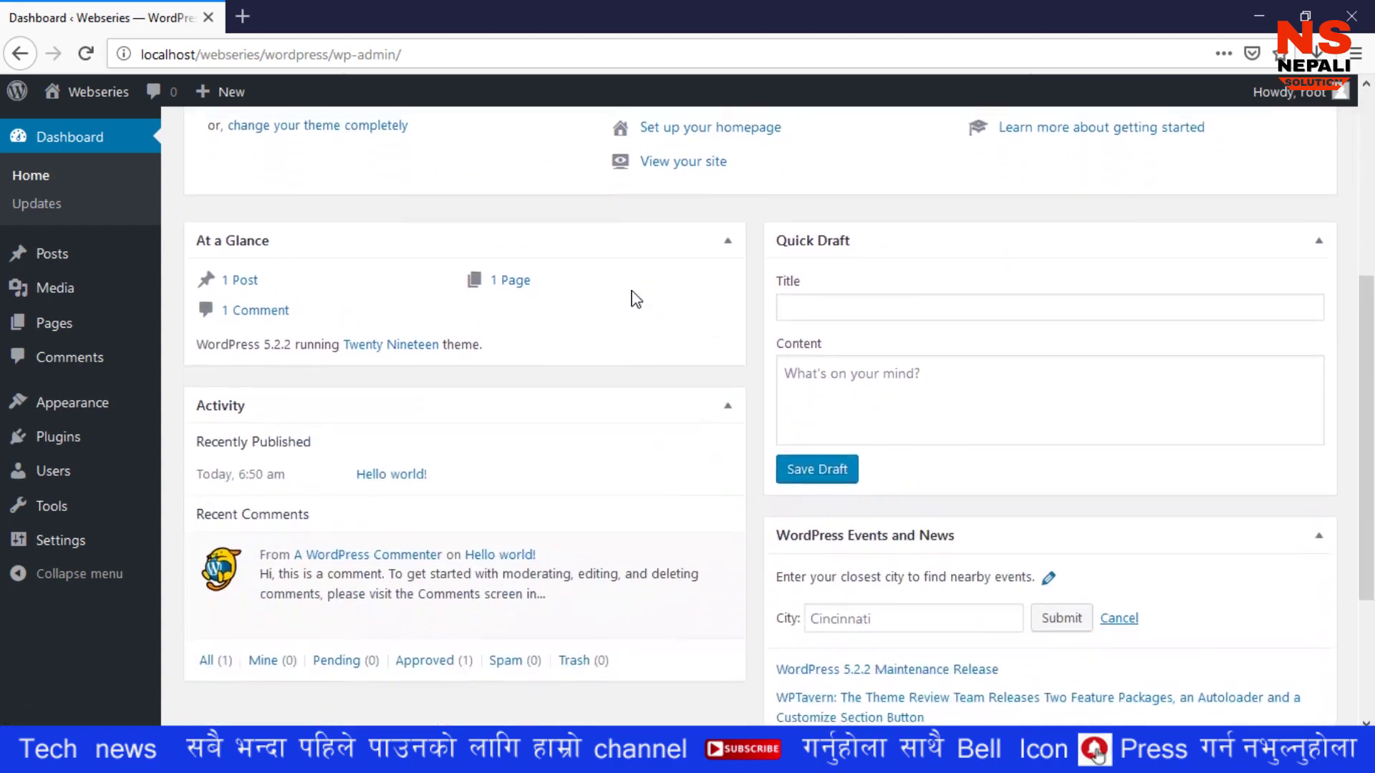
scroll(632, 297, "up", 5)
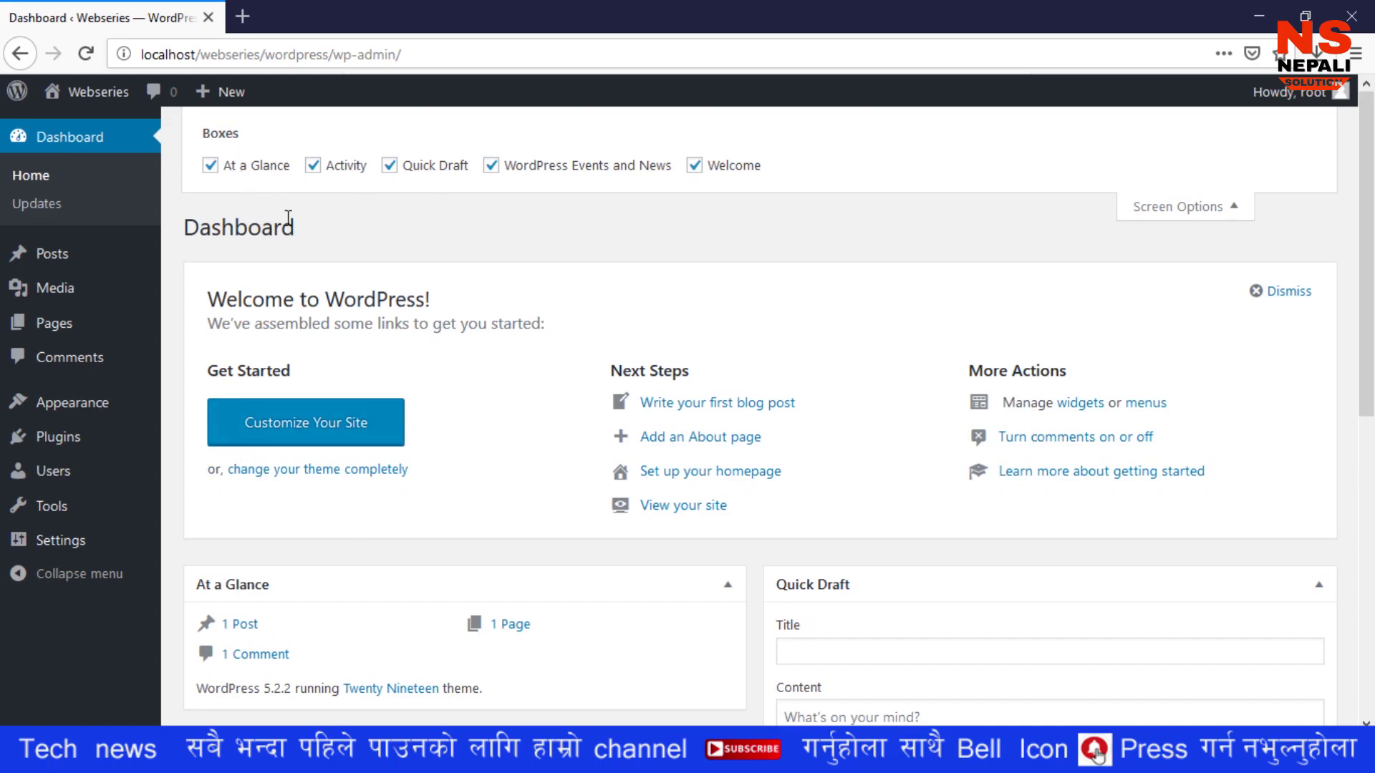
left_click(229, 170)
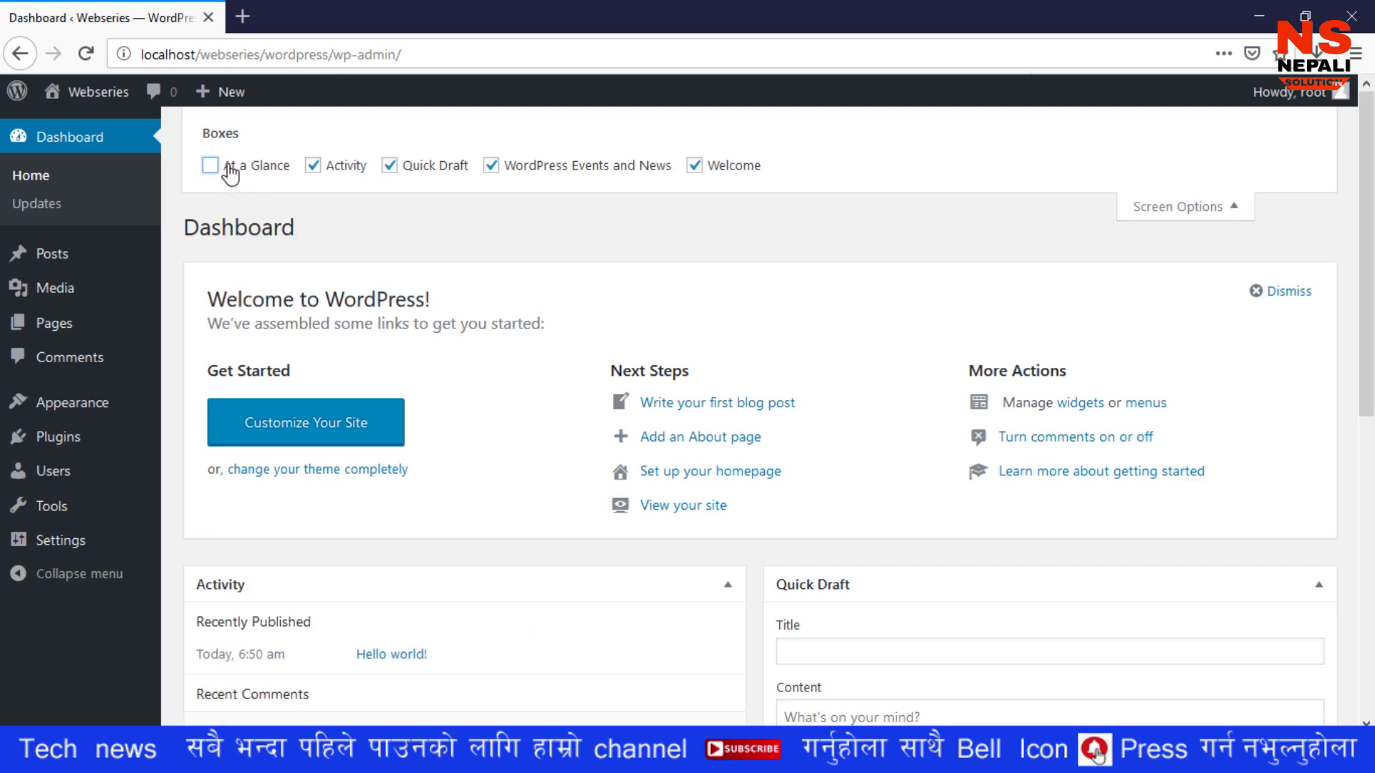
left_click(340, 171)
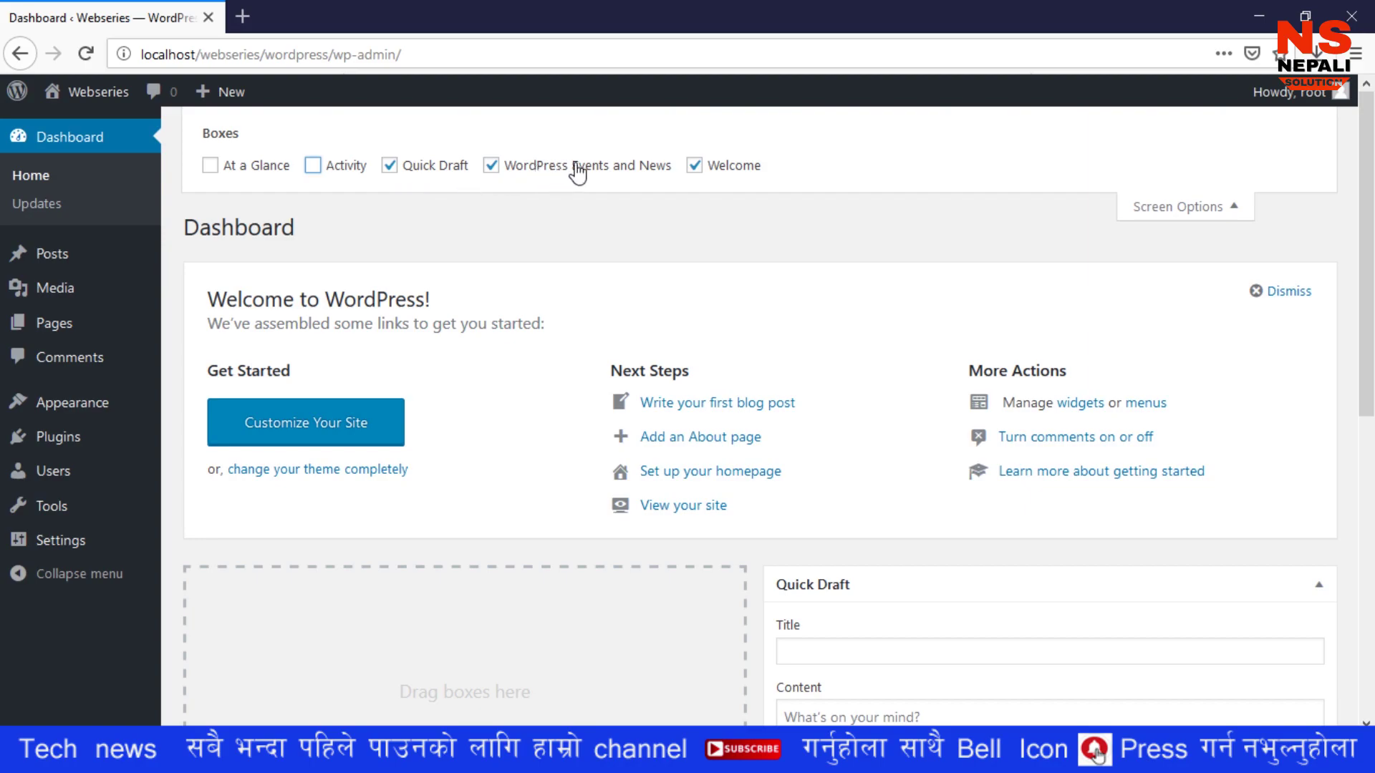
scroll(645, 371, "down", 8)
scroll(645, 371, "up", 6)
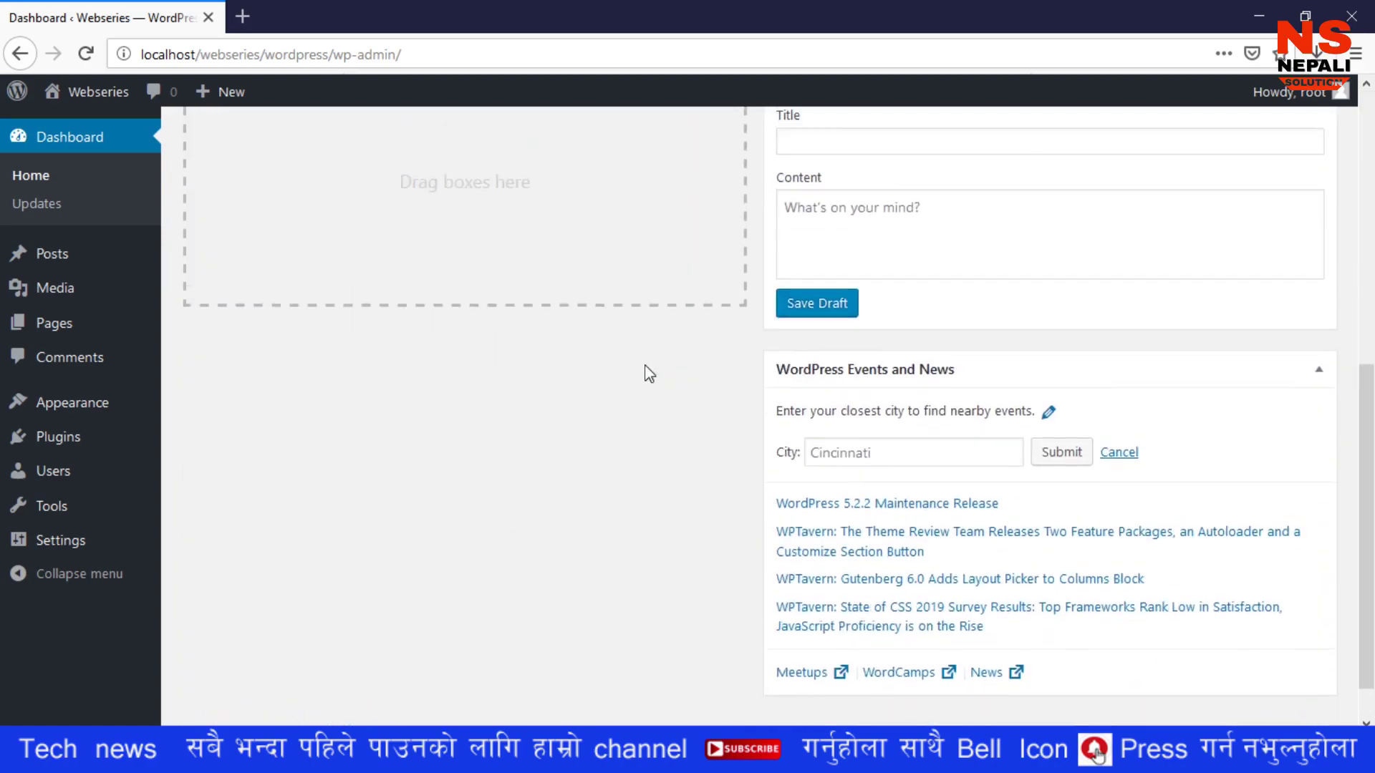
scroll(601, 197, "up", 2)
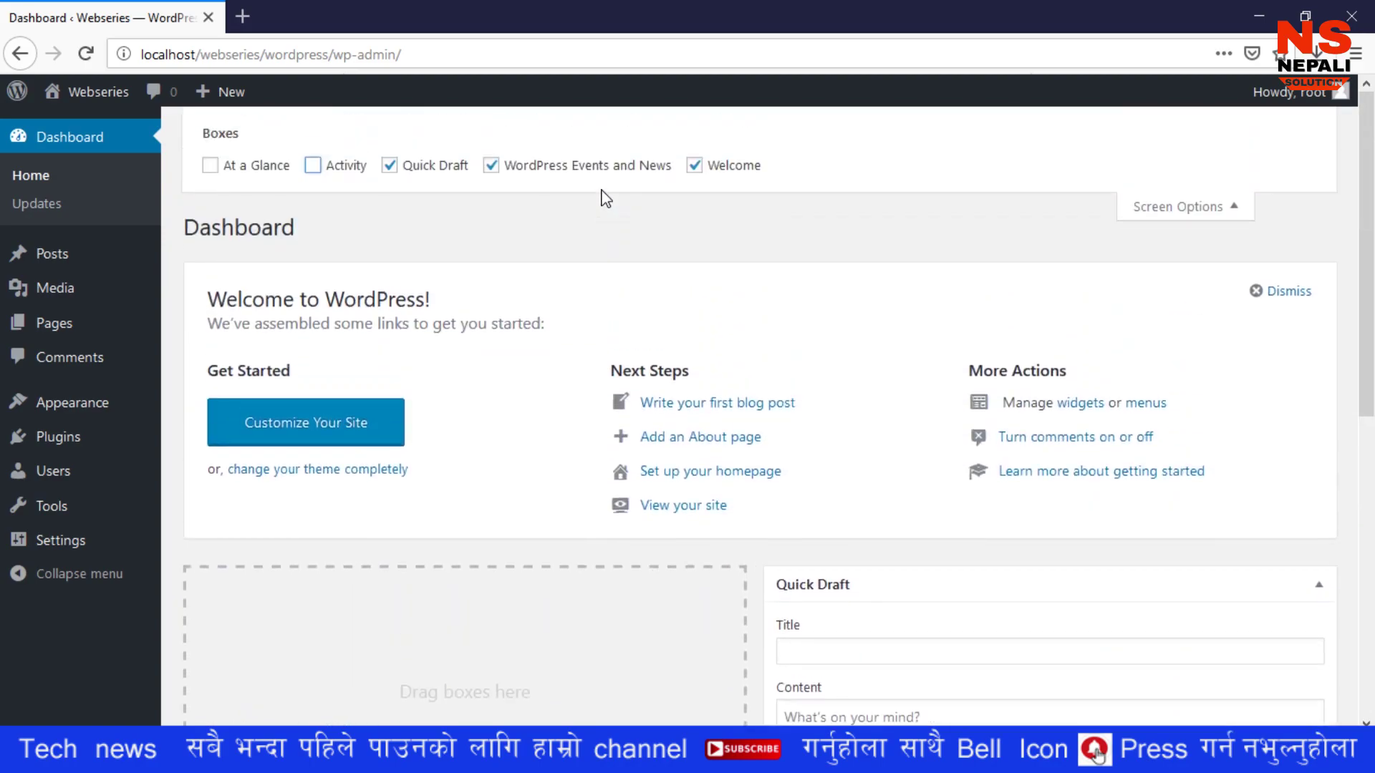
Step: Hide the WordPress Events and News and Quick Draft boxes as well, and close the screen options
left_click(566, 172)
scroll(583, 282, "down", 5)
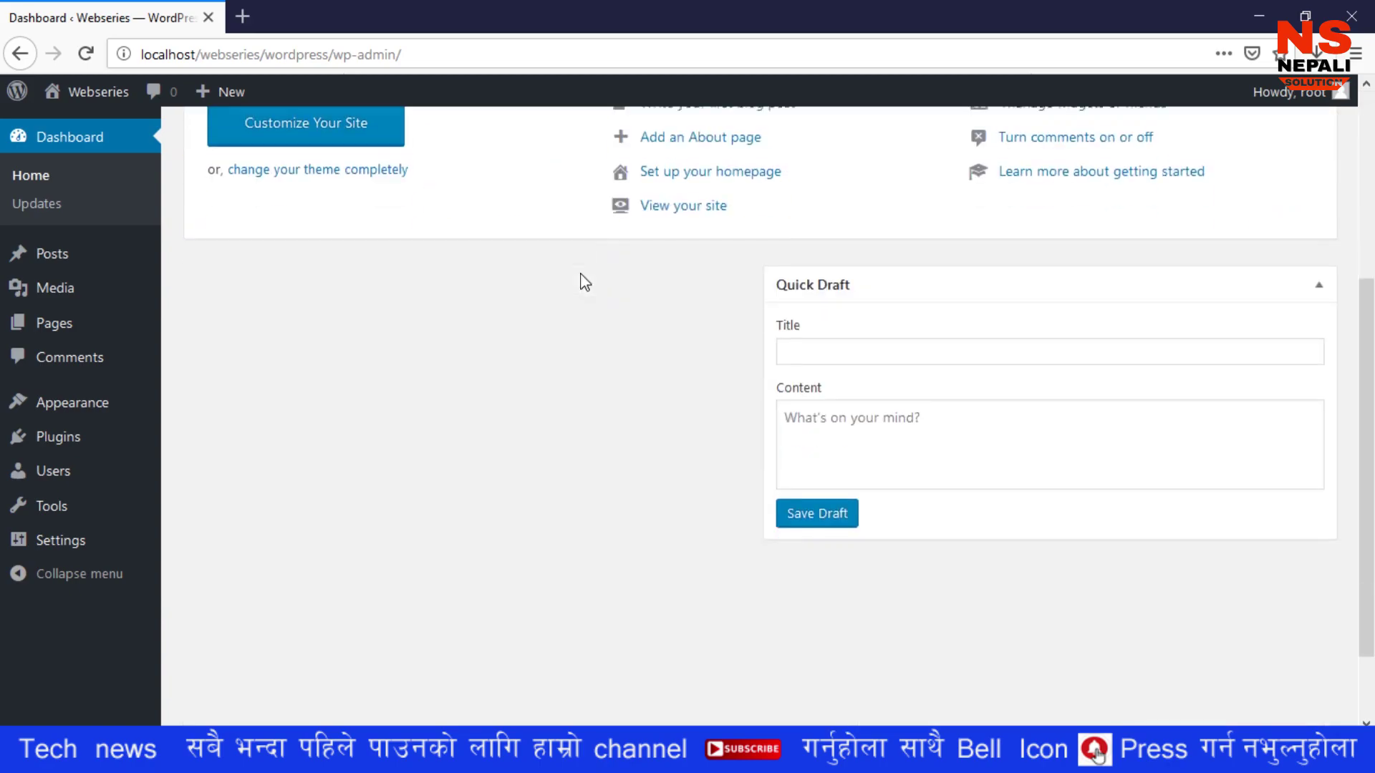
scroll(585, 282, "up", 5)
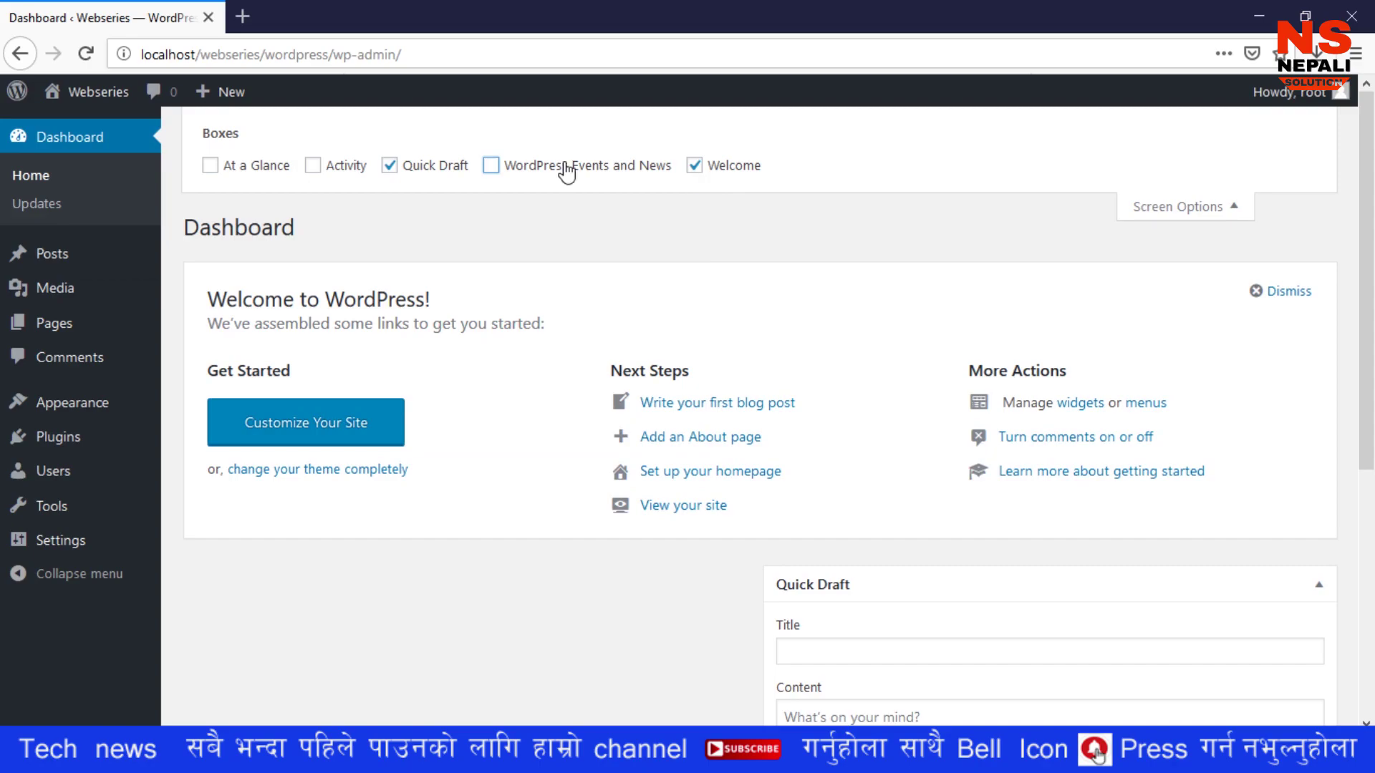
left_click(401, 169)
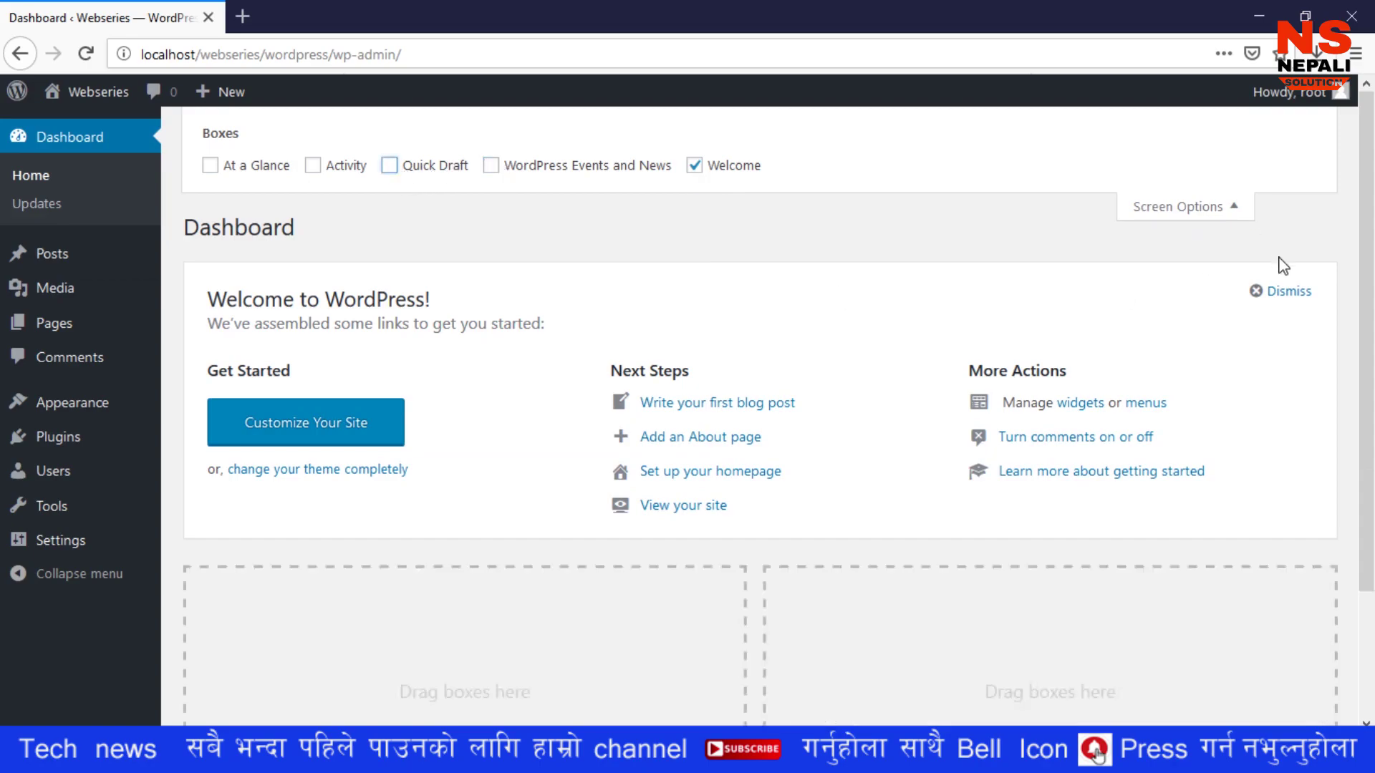
left_click(1217, 215)
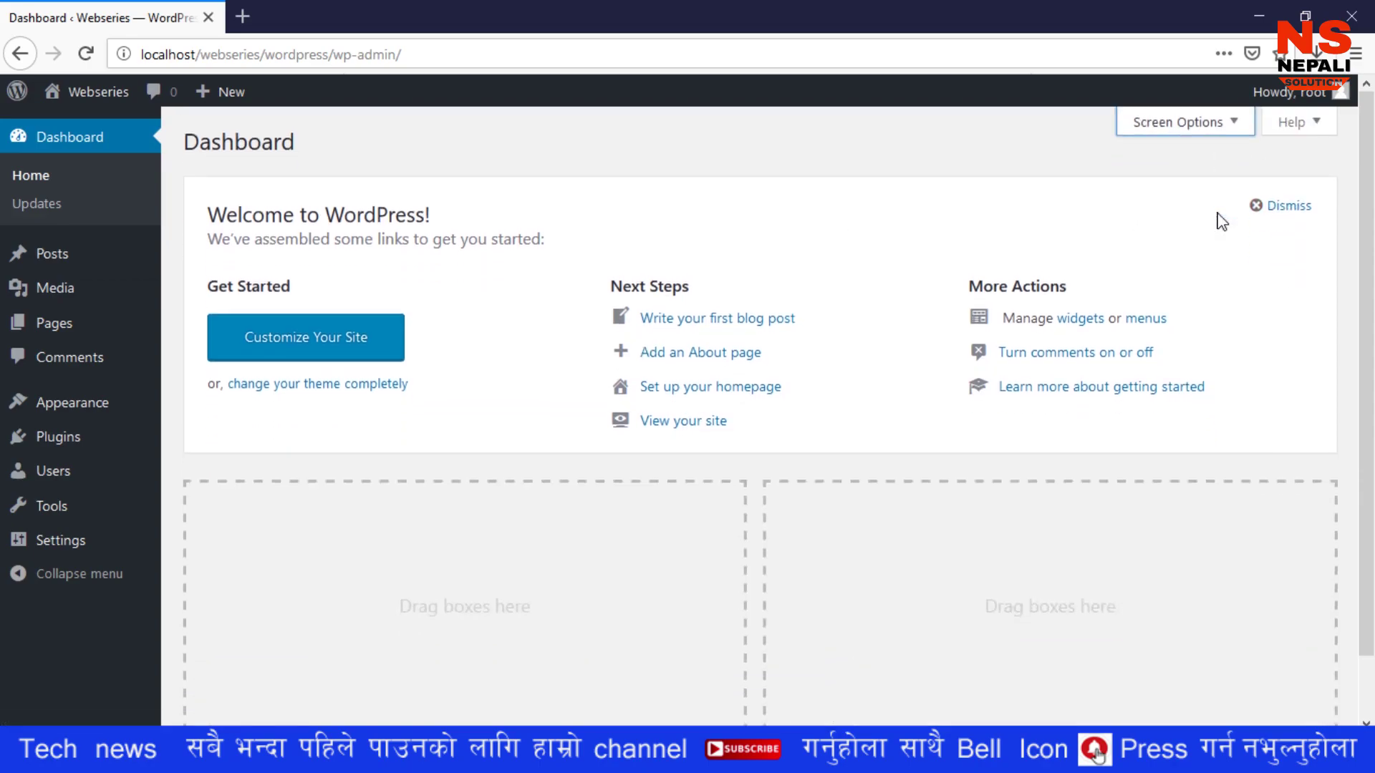
scroll(616, 365, "down", 2)
scroll(616, 369, "up", 2)
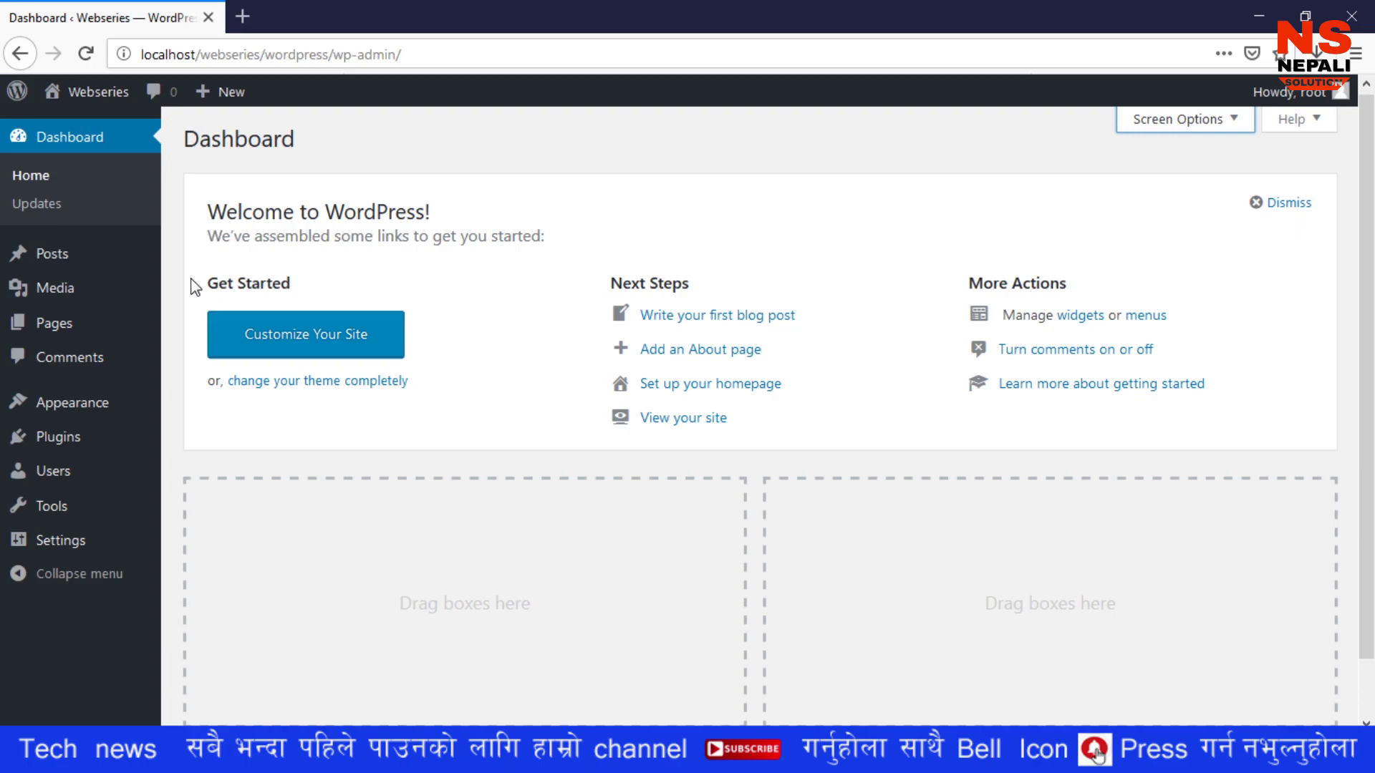
Step: Open the WordPress Updates page and read when updates were last checked
left_click(60, 218)
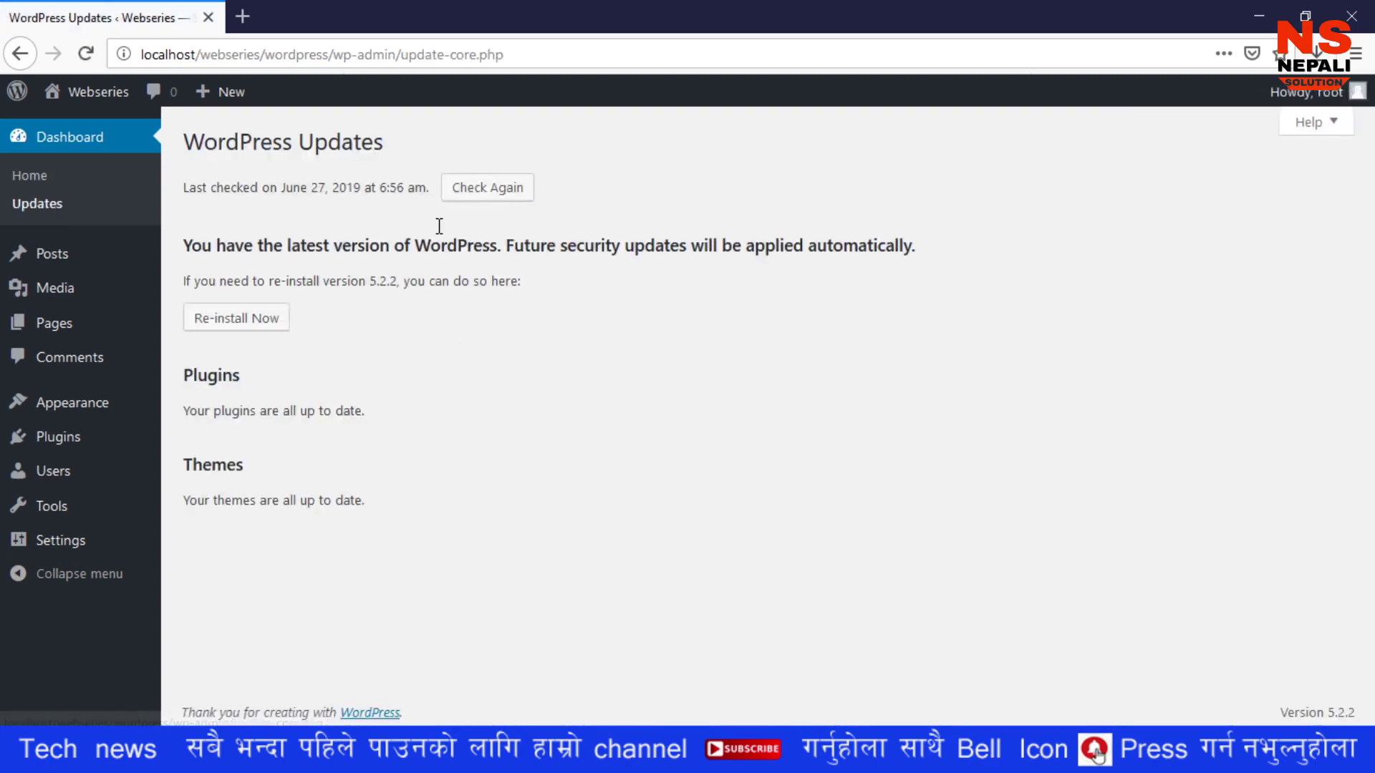
left_click_drag(182, 193, 369, 189)
left_click(374, 195)
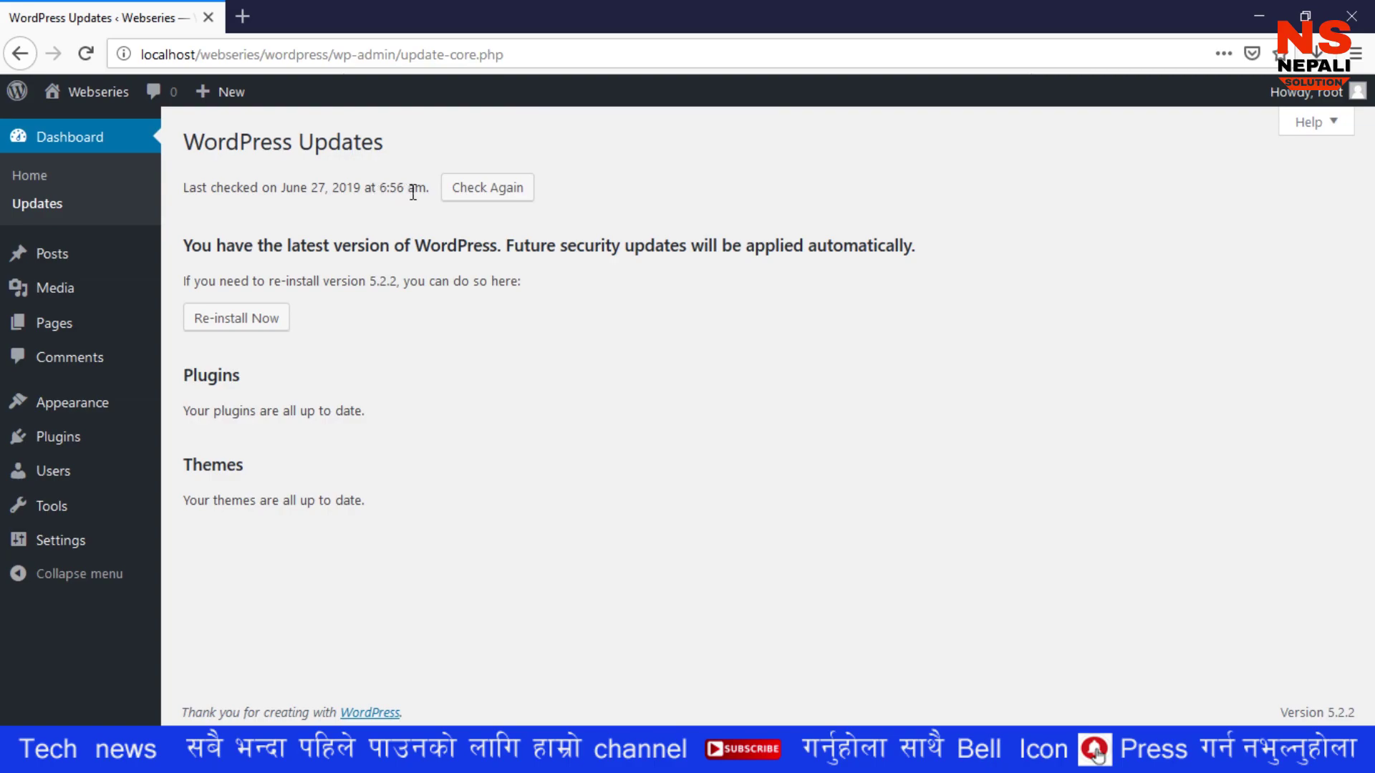
left_click_drag(427, 192, 179, 185)
left_click(245, 214)
Step: Open the list of all posts and start a new post
mouse_move(109, 265)
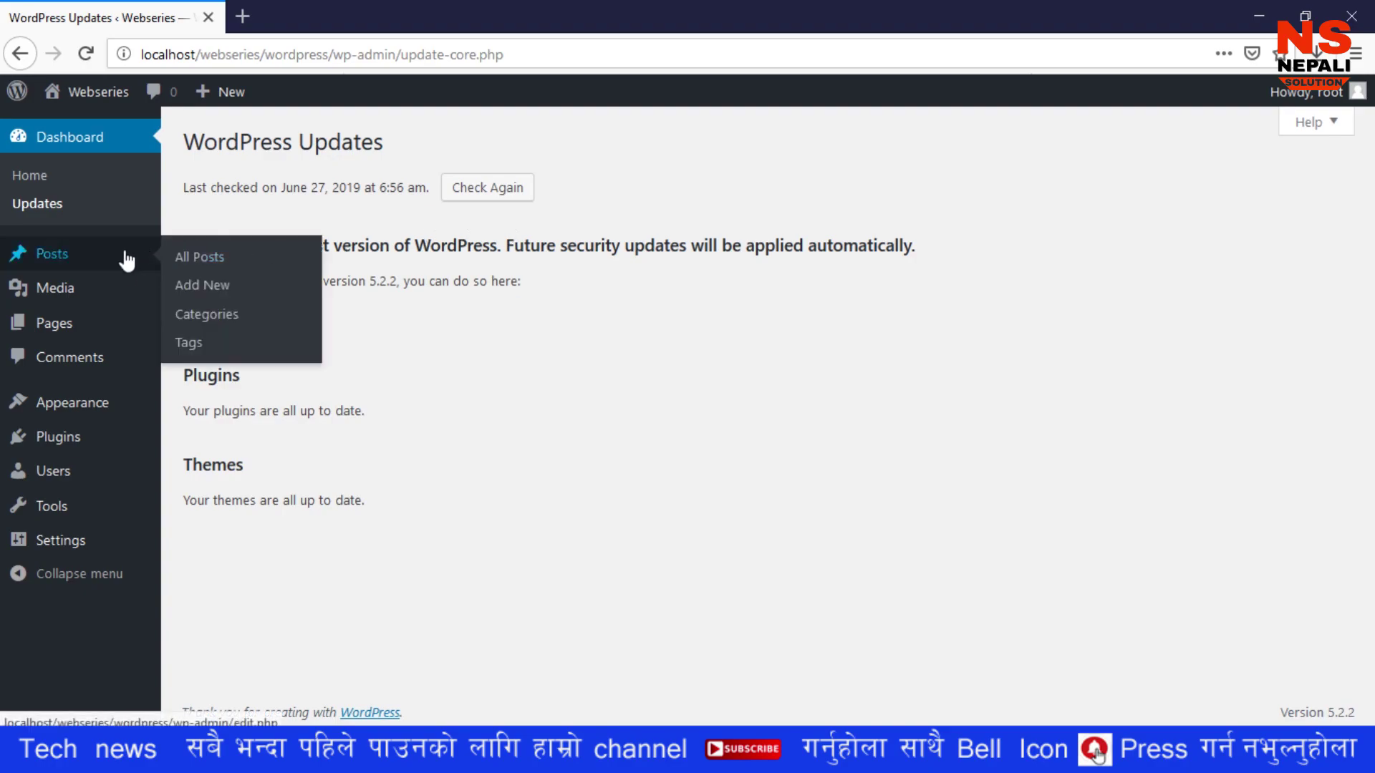
left_click(88, 266)
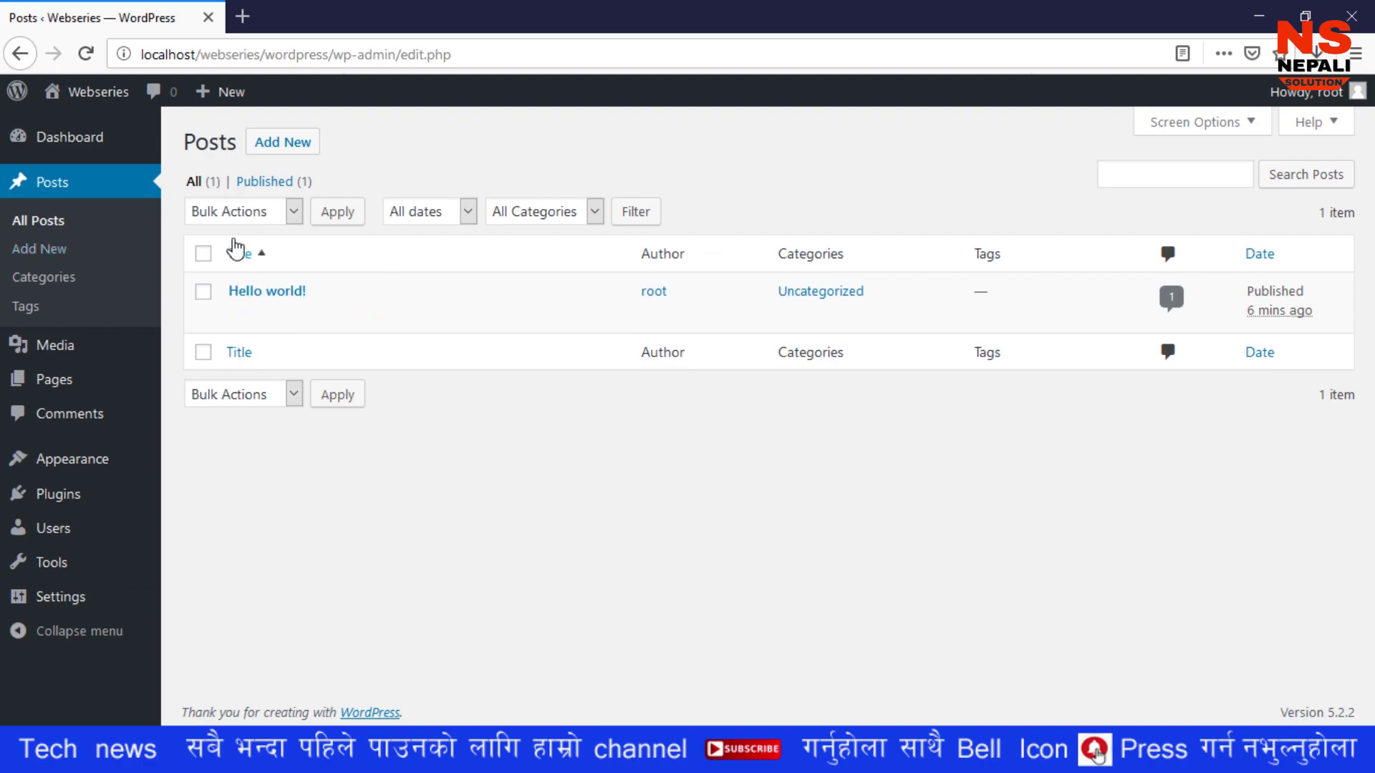
left_click(55, 256)
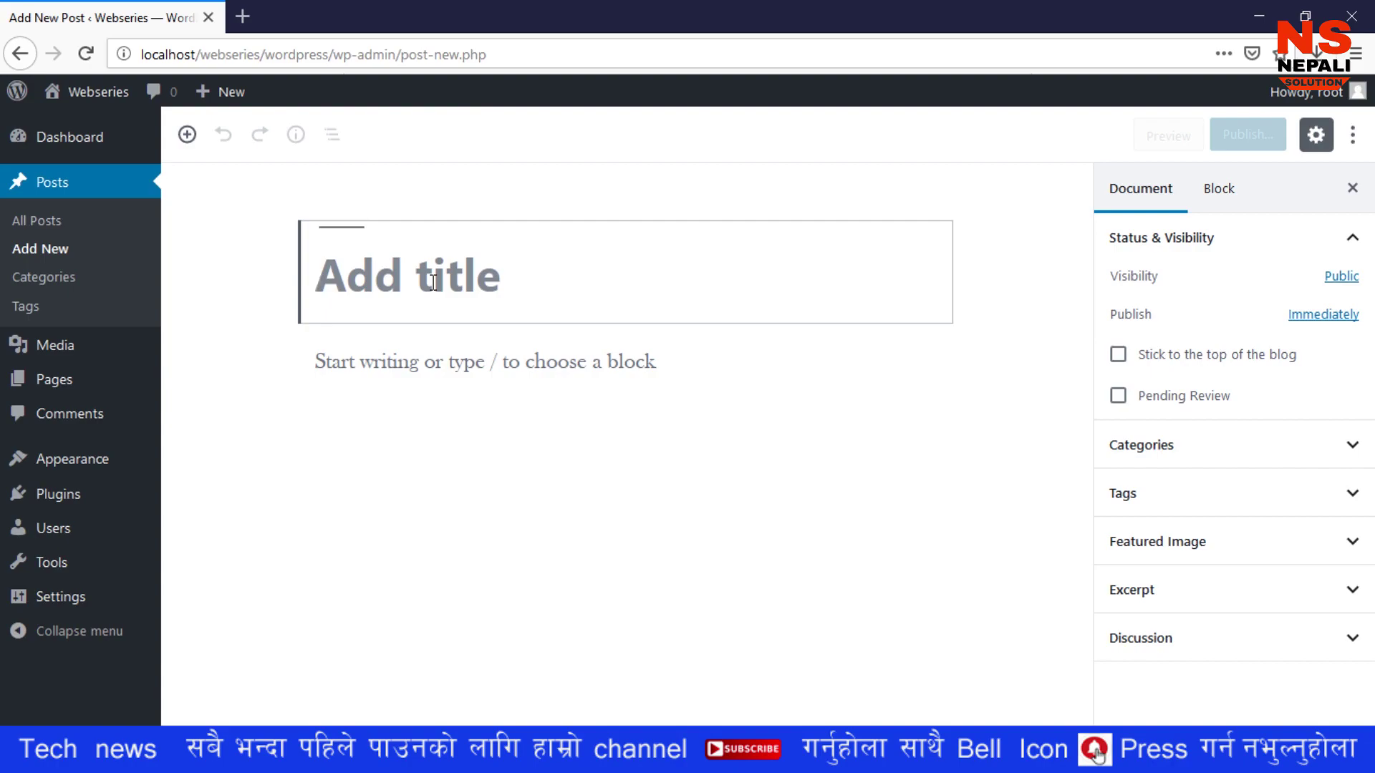
Step: Title the new post "Demo Post" and write "Hello World" as its body text
type("Demo")
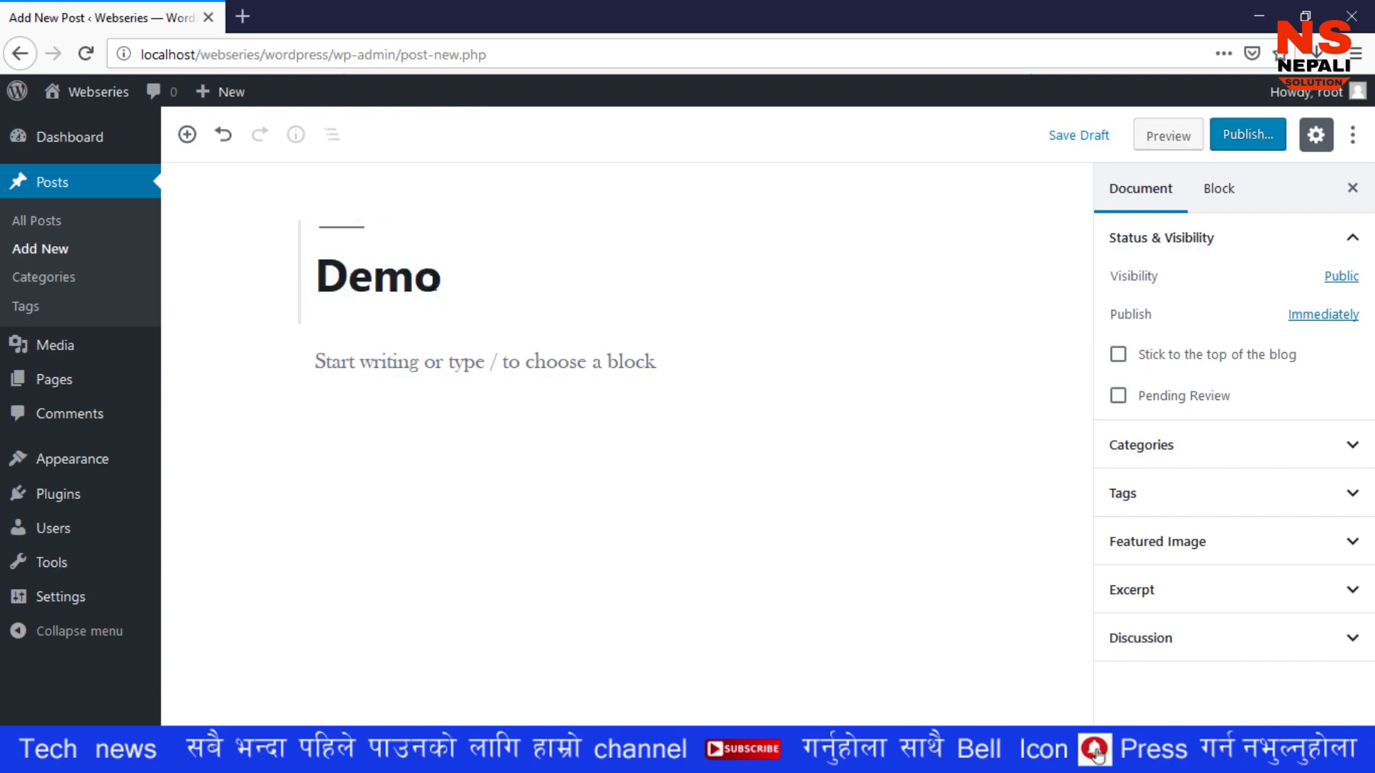
type(" Post")
key("Return")
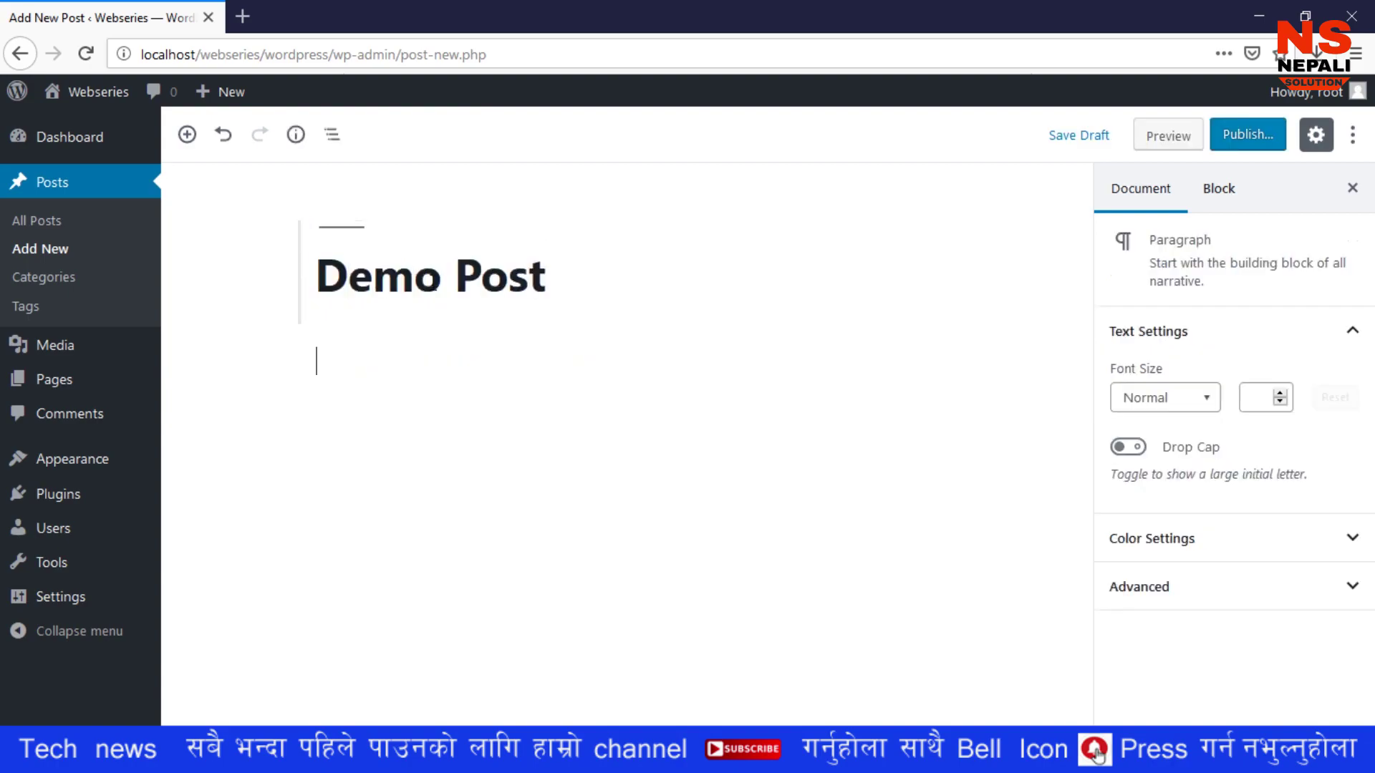
type("Hel")
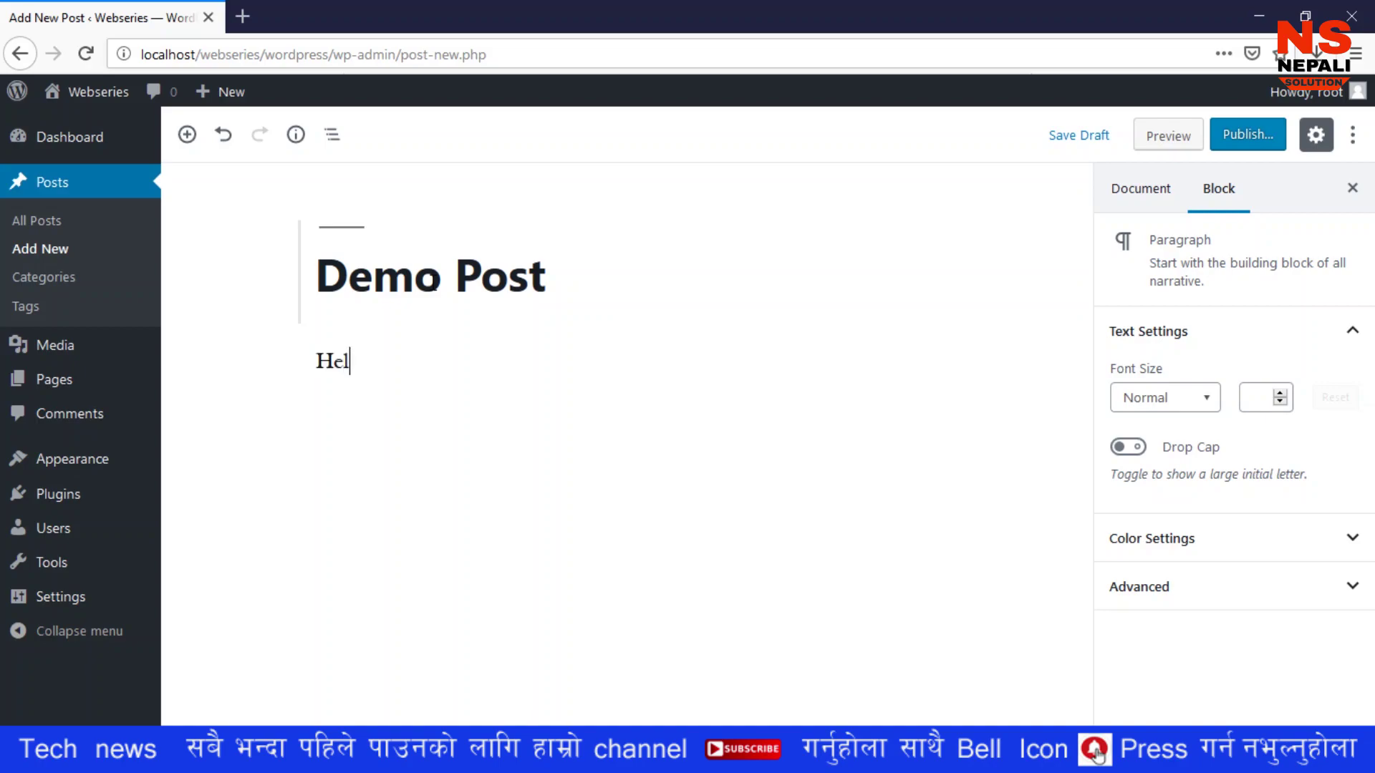
type("lo World")
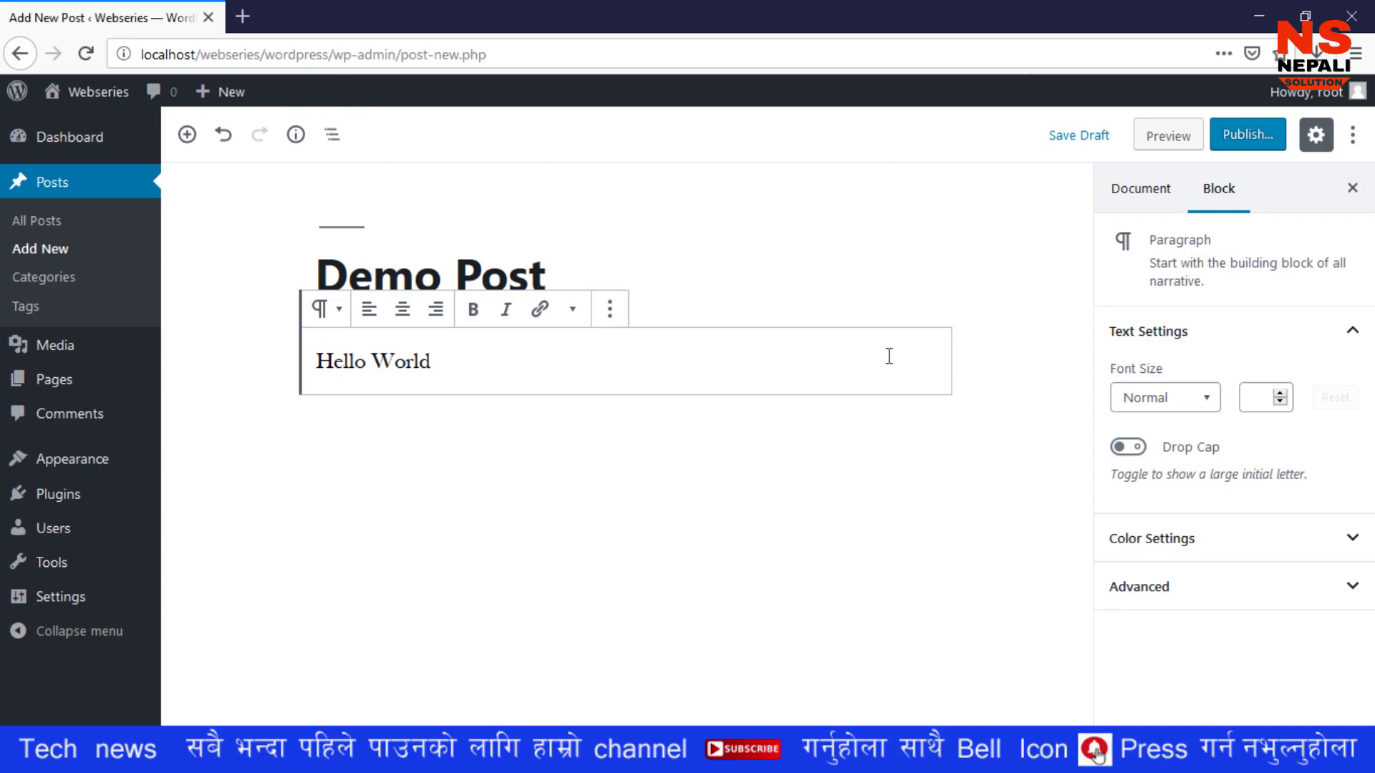
Step: Publish the post with public visibility and view it in a new browser tab
left_click(1229, 145)
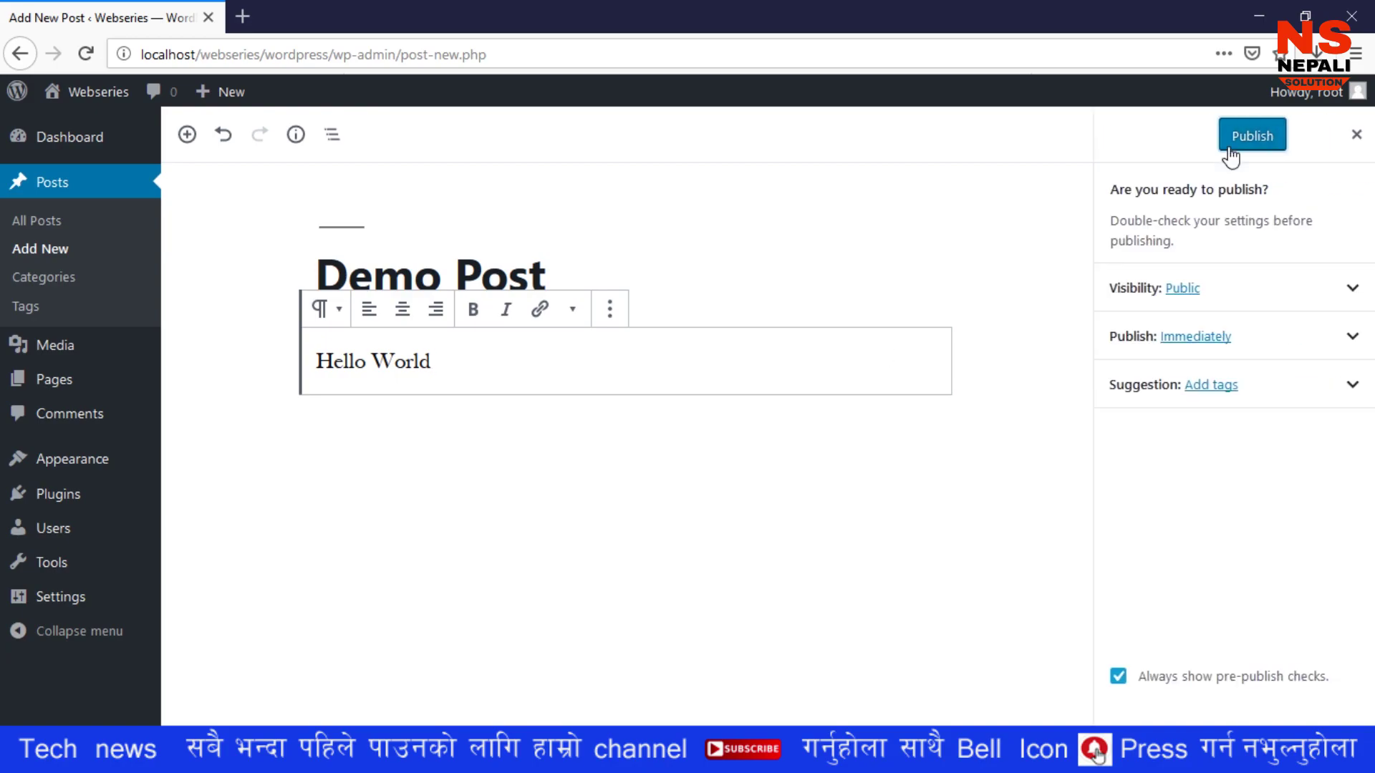
left_click(1229, 146)
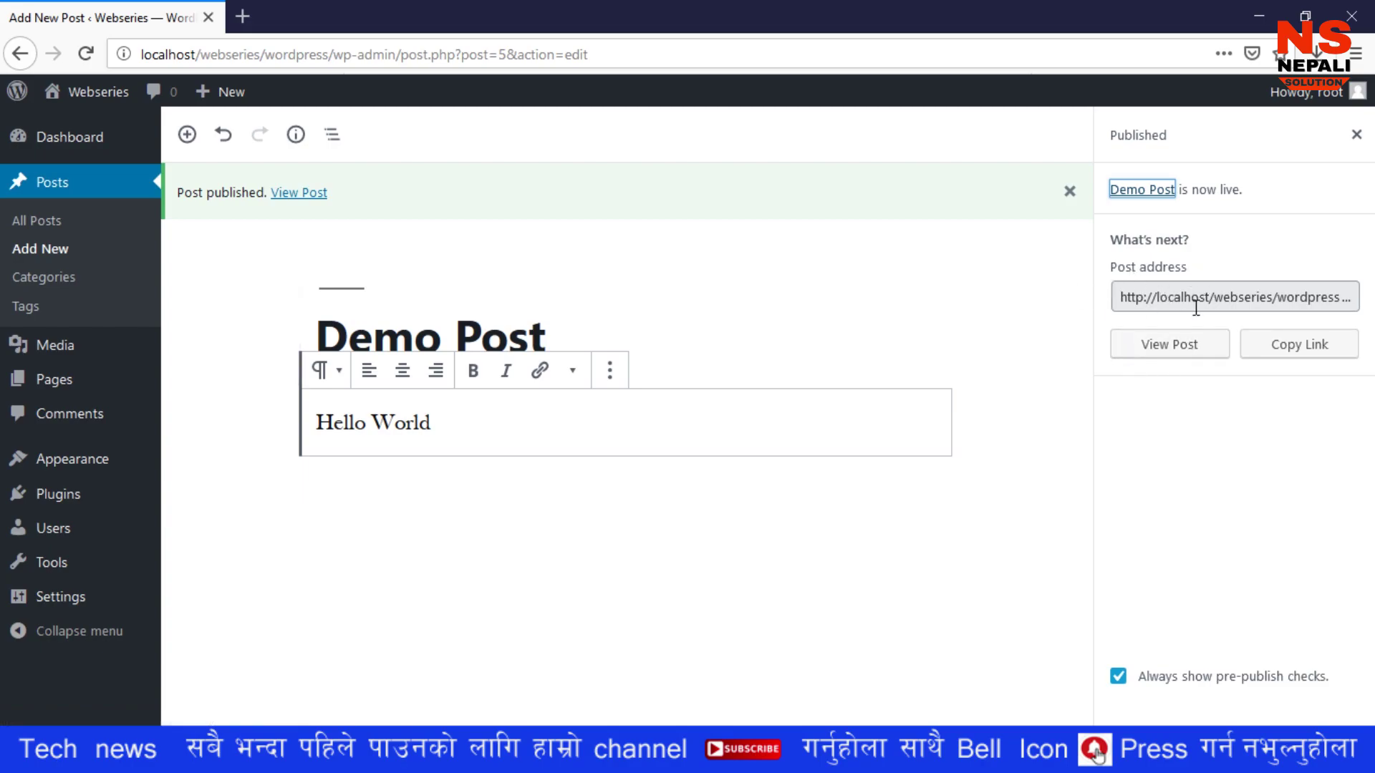
right_click(1161, 355)
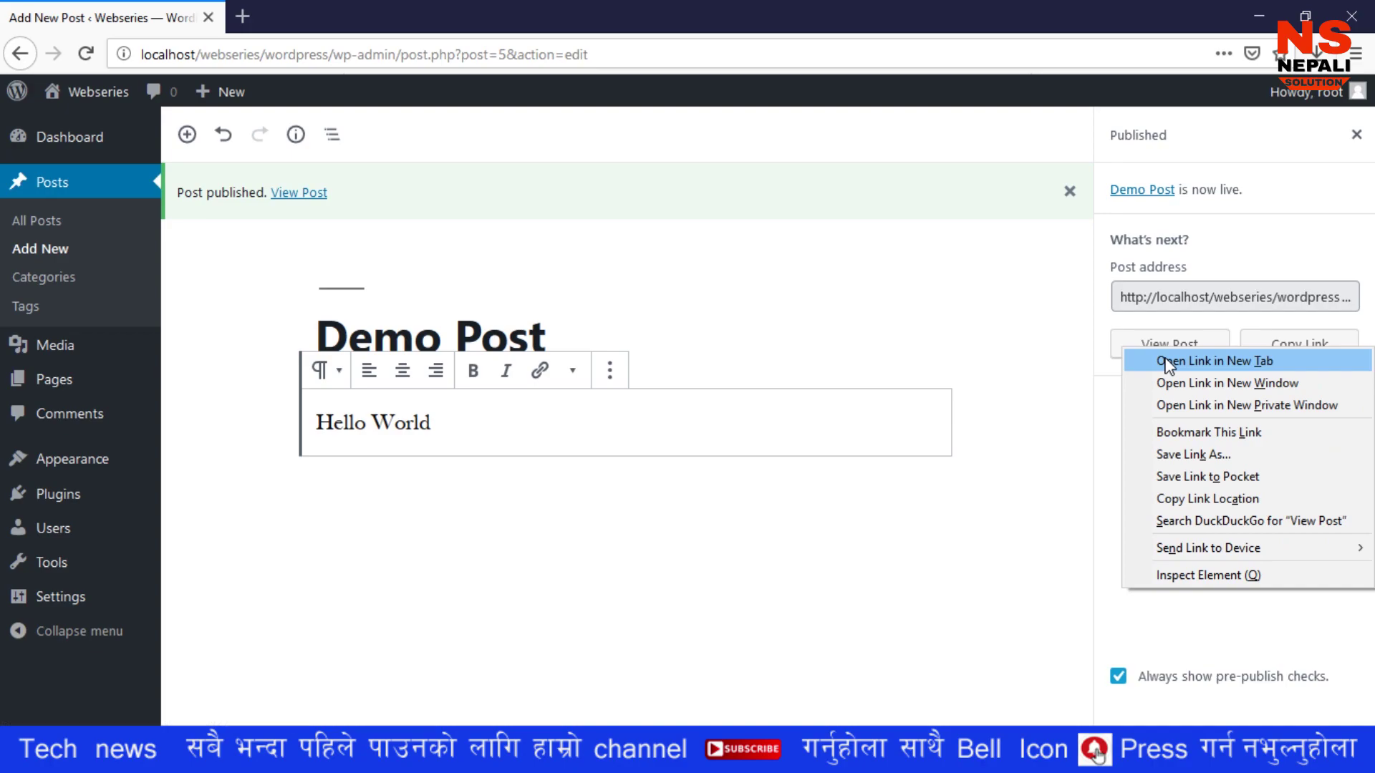
left_click(1164, 360)
left_click(301, 15)
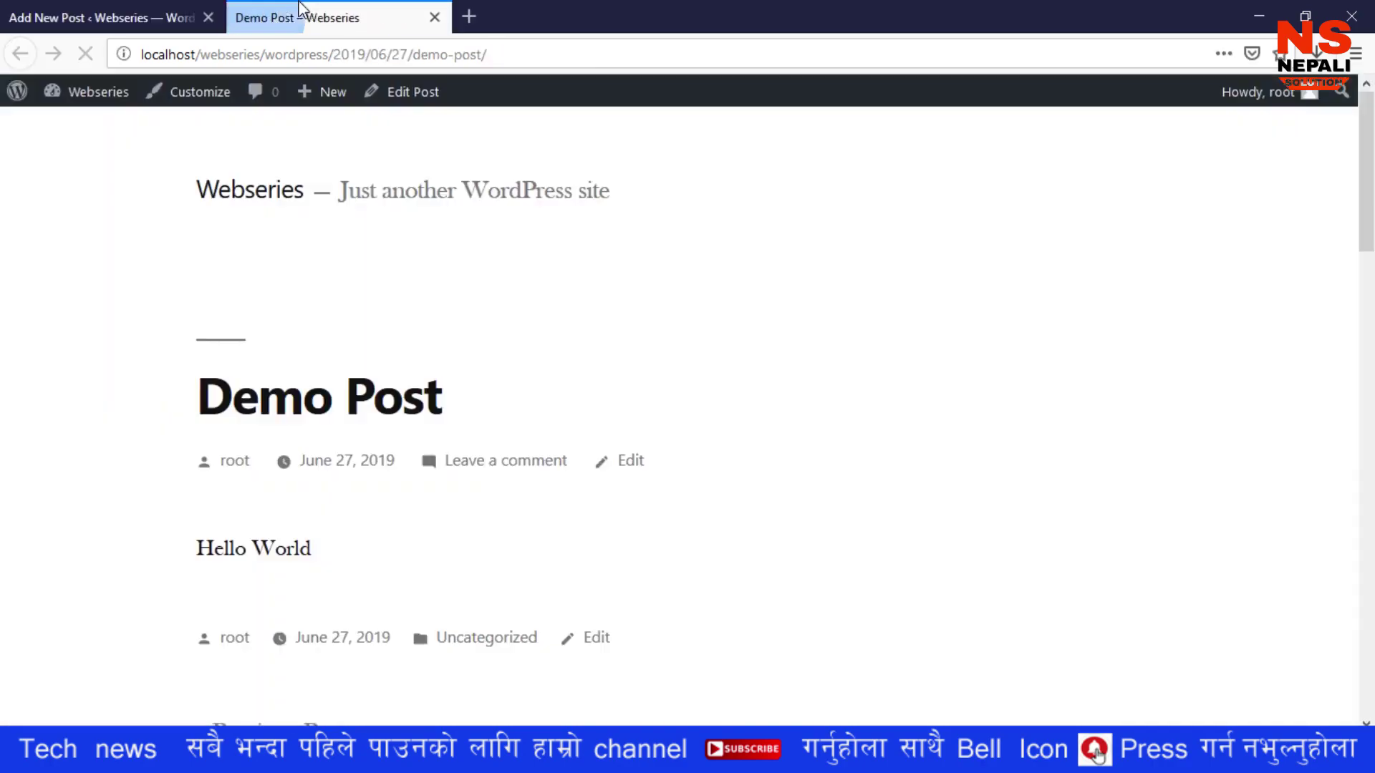
Step: Examine the published post's title, body text, details and comment form on the site
scroll(307, 412, "down", 2)
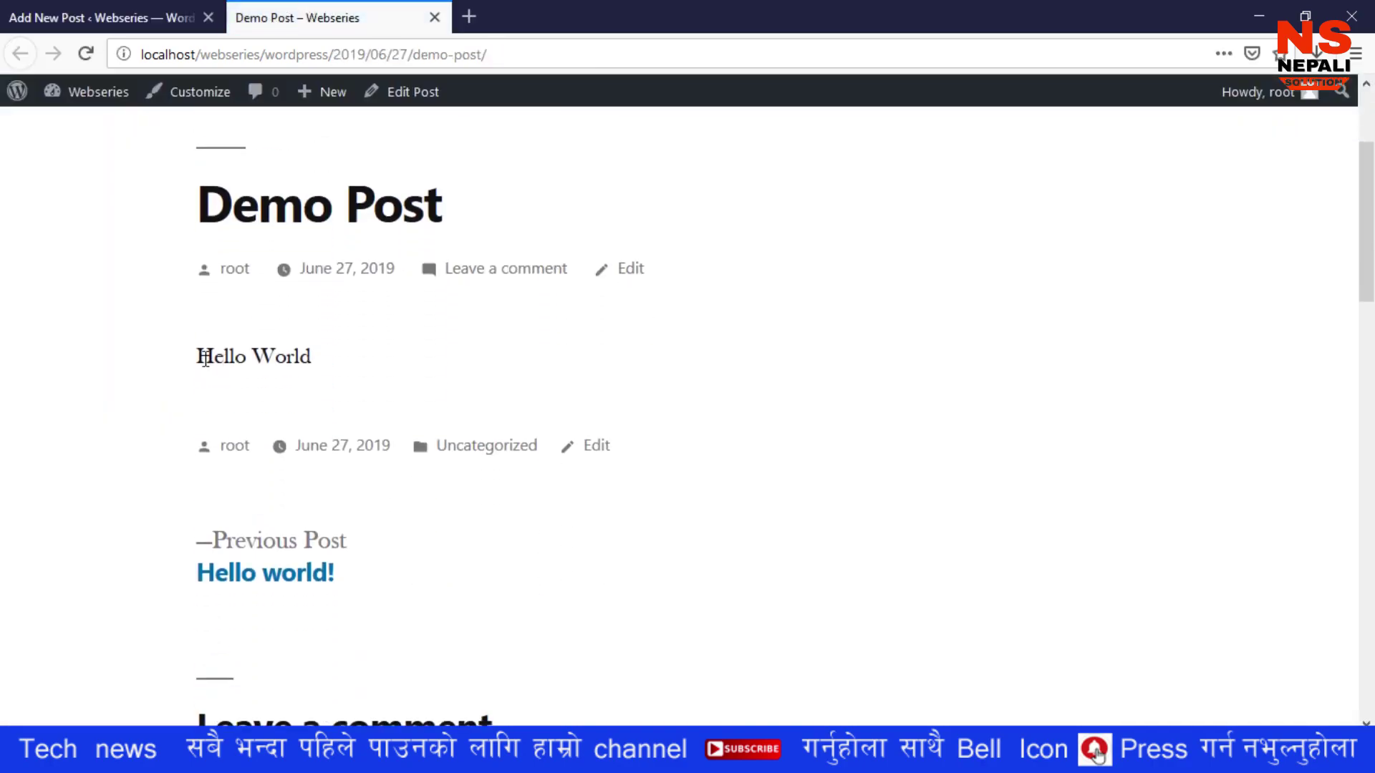
left_click_drag(205, 358, 373, 396)
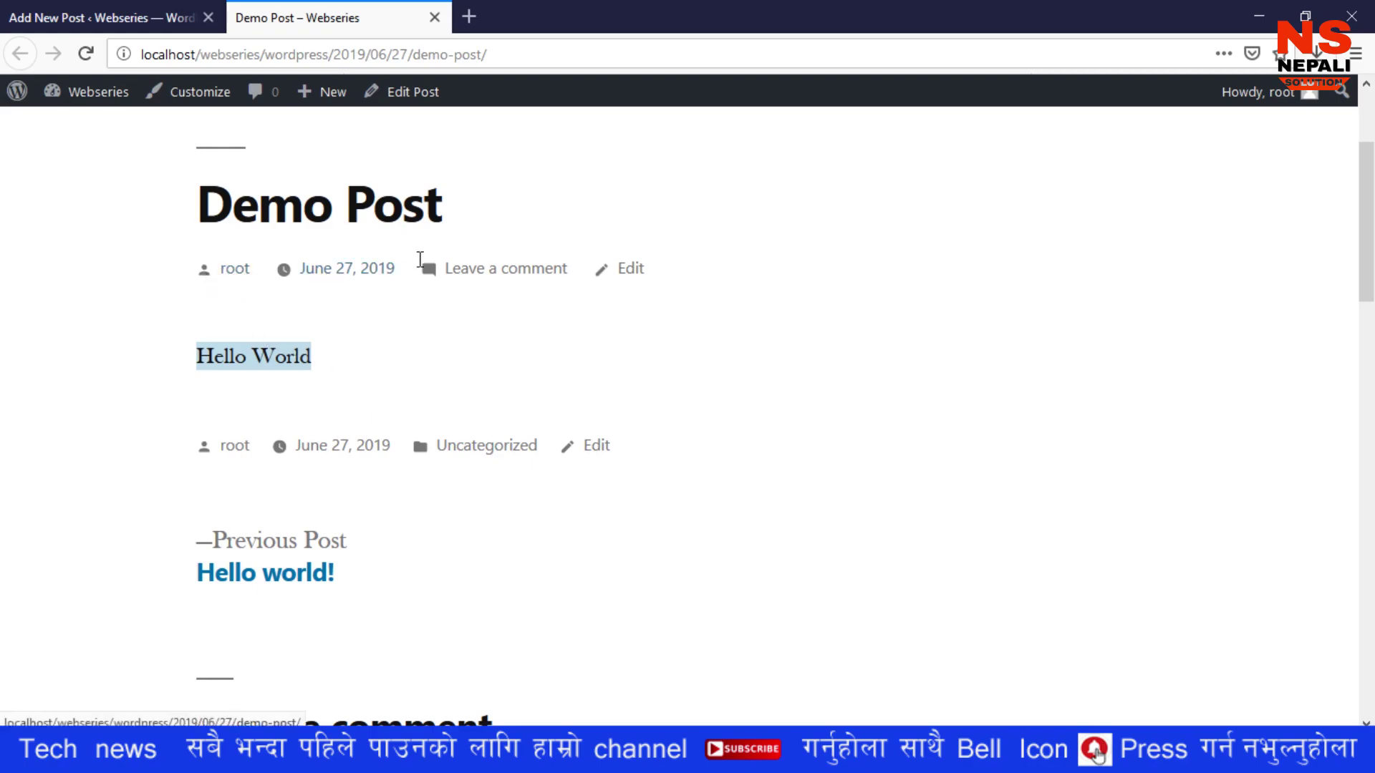
left_click(491, 340)
scroll(343, 362, "up", 2)
scroll(343, 362, "down", 6)
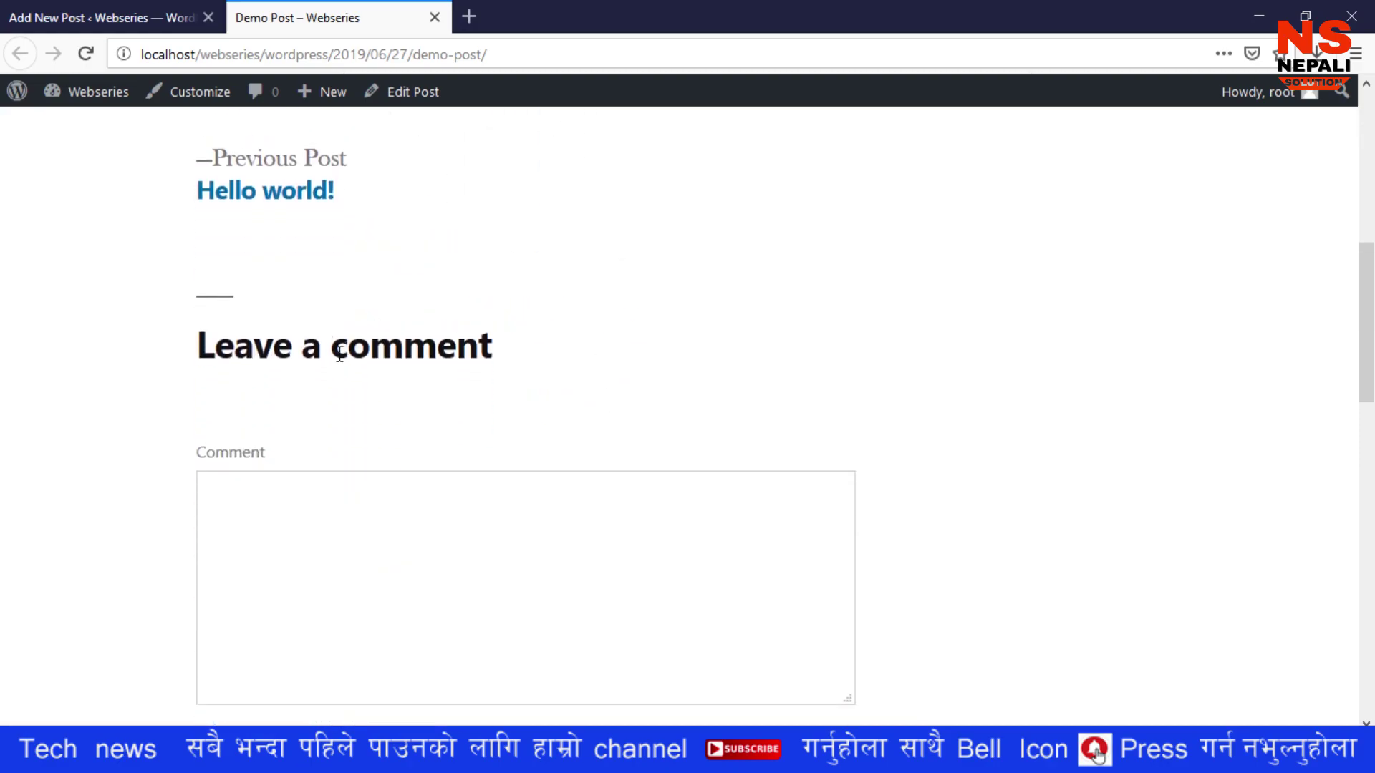
scroll(340, 358, "up", 8)
Step: Go back to the admin area, open the post categories page and name a new category "news"
left_click(138, 10)
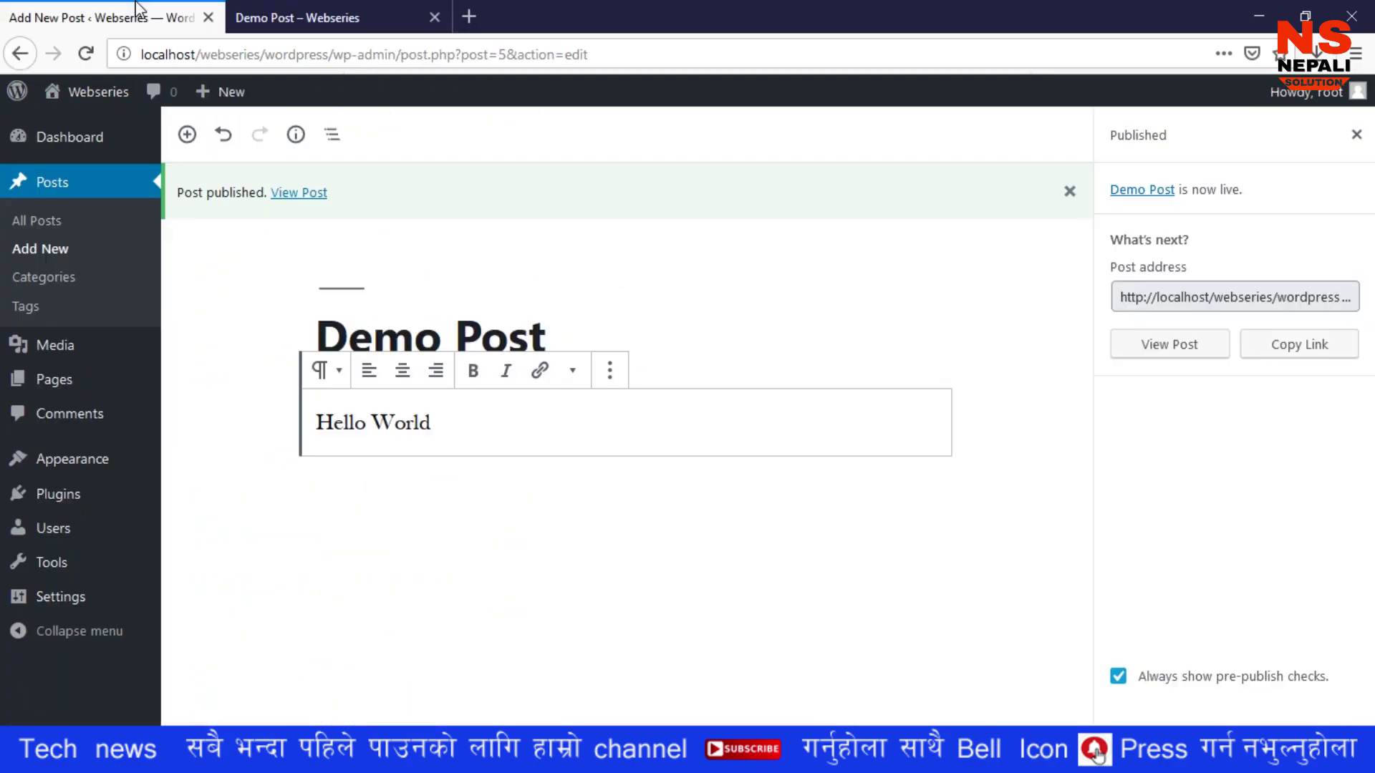
left_click(55, 284)
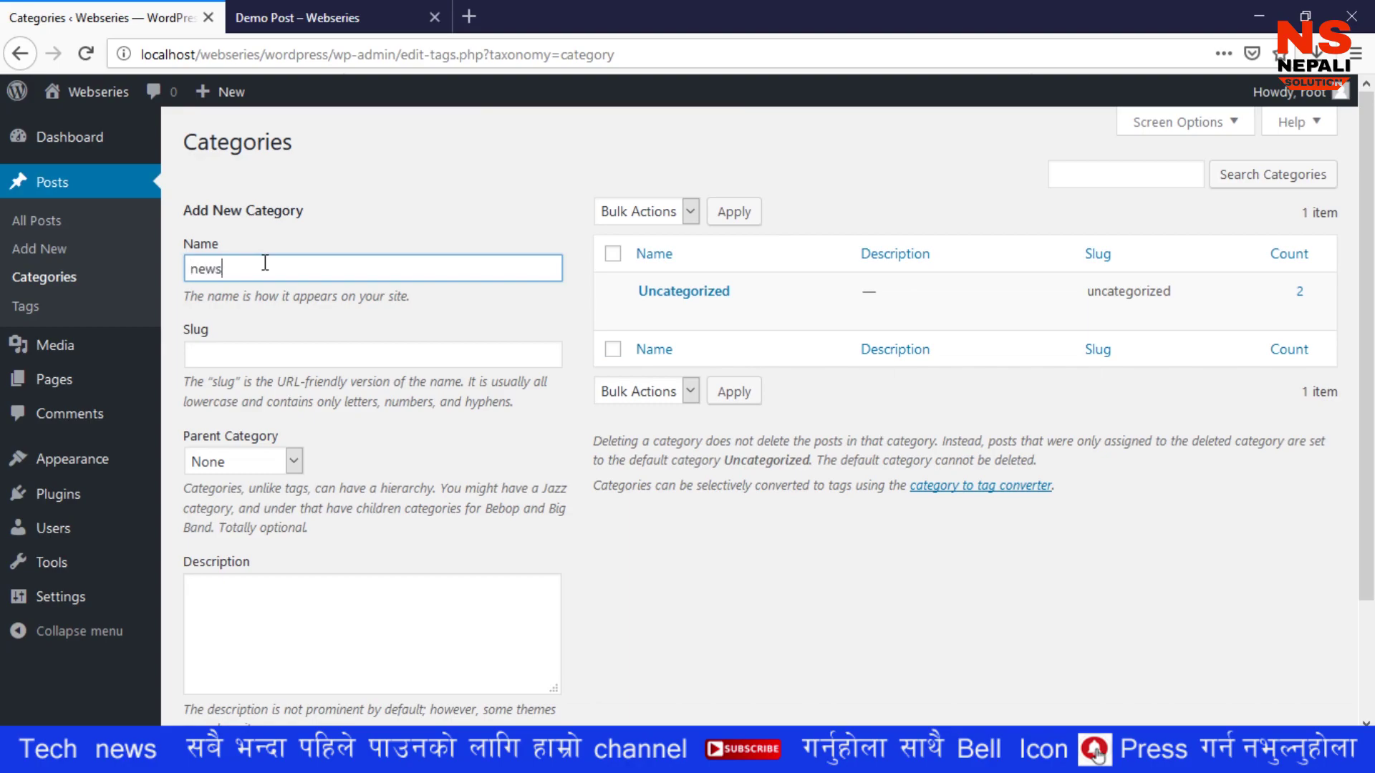
key("Tab")
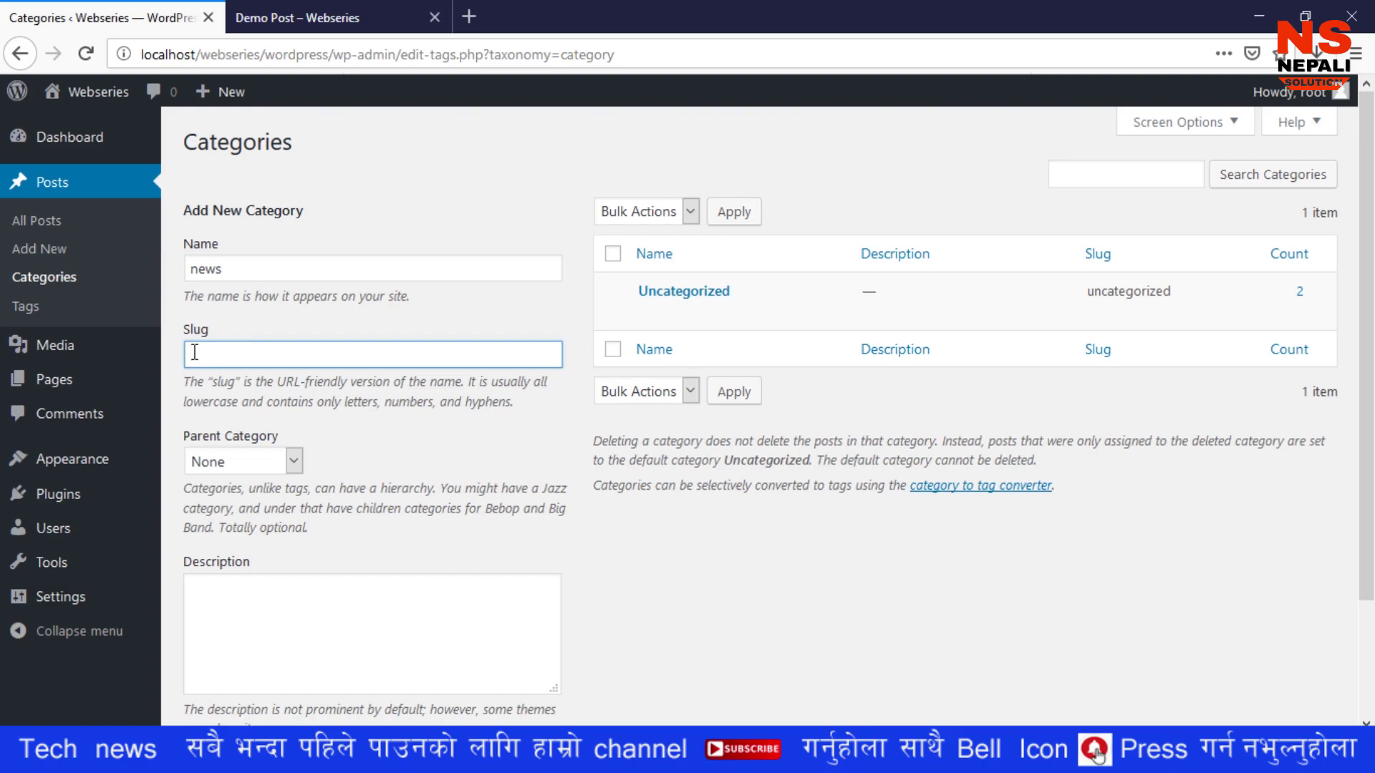
Step: Set the new category's slug to "news", matching its name
left_click(239, 268)
double_click(239, 269)
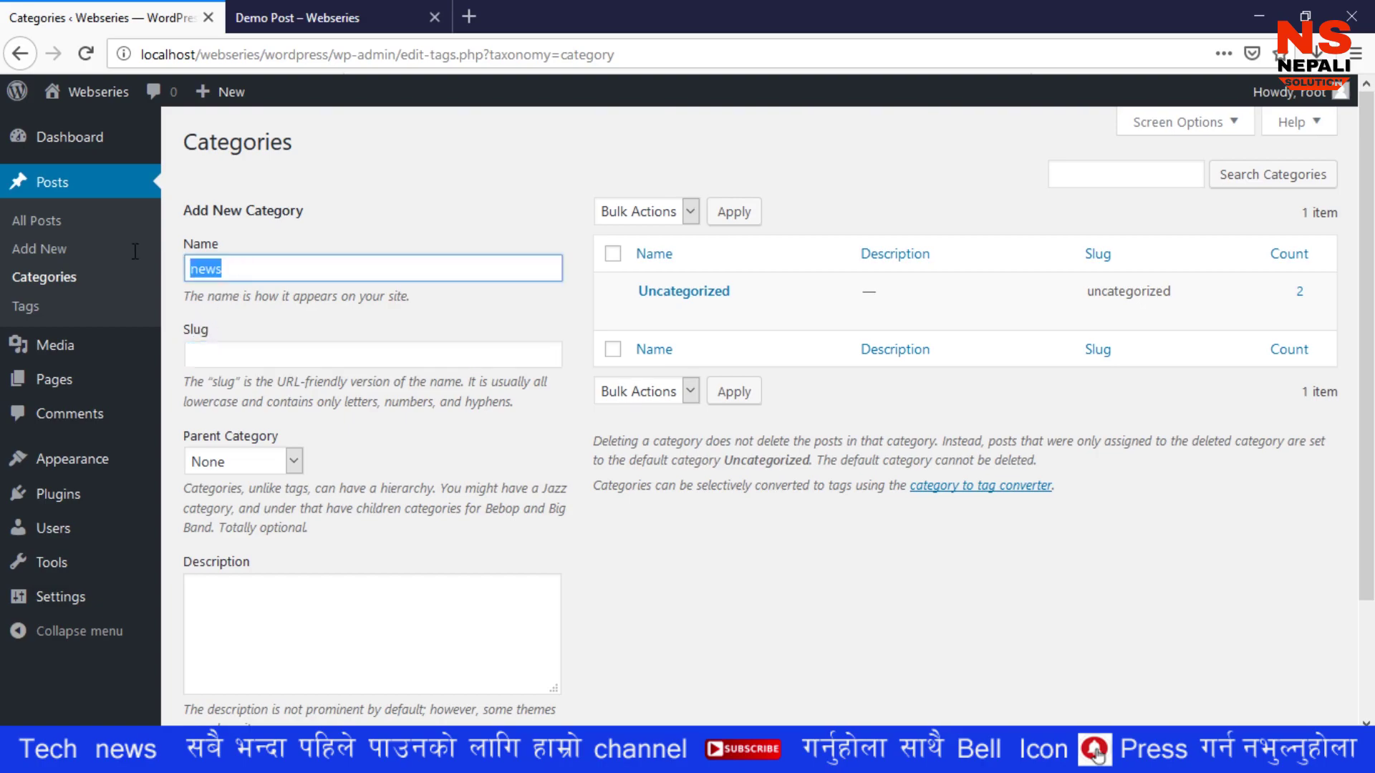
left_click(223, 355)
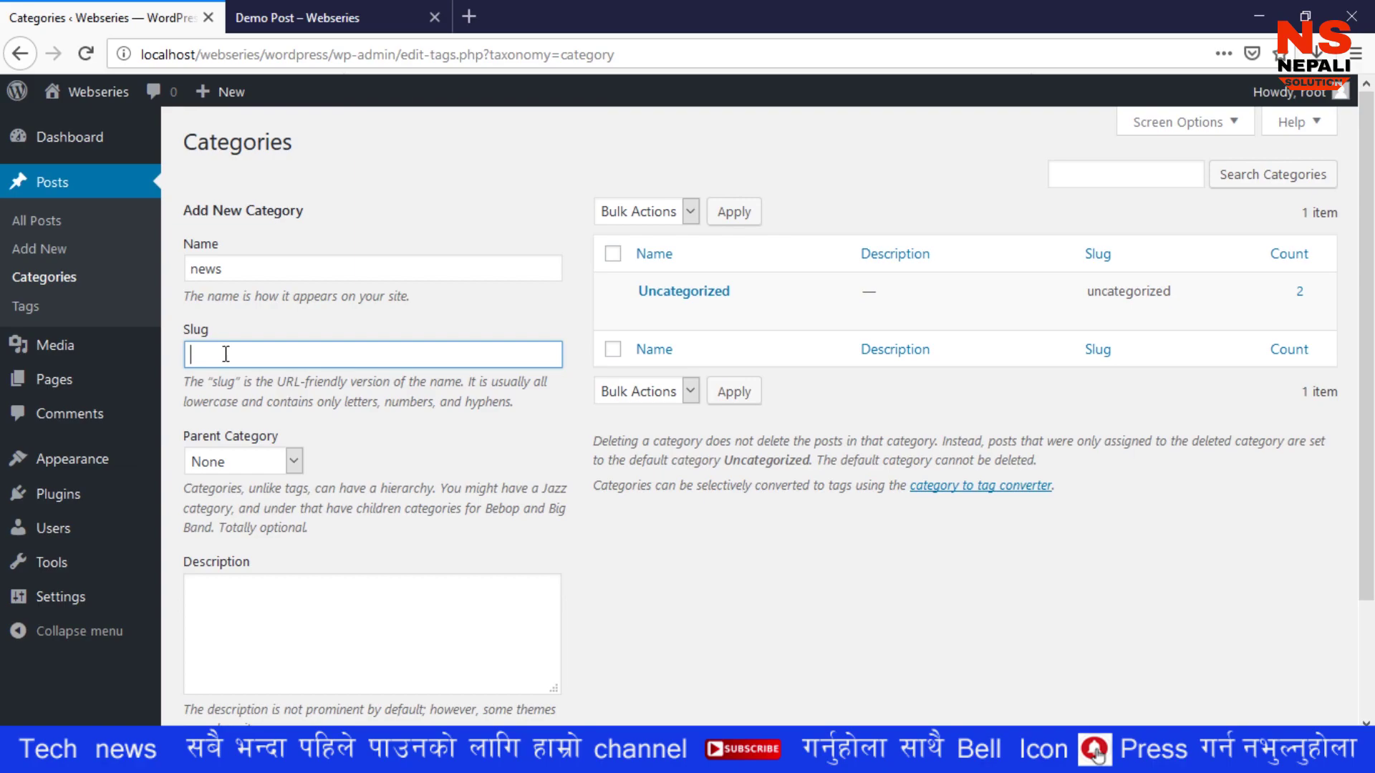
left_click_drag(191, 331, 253, 338)
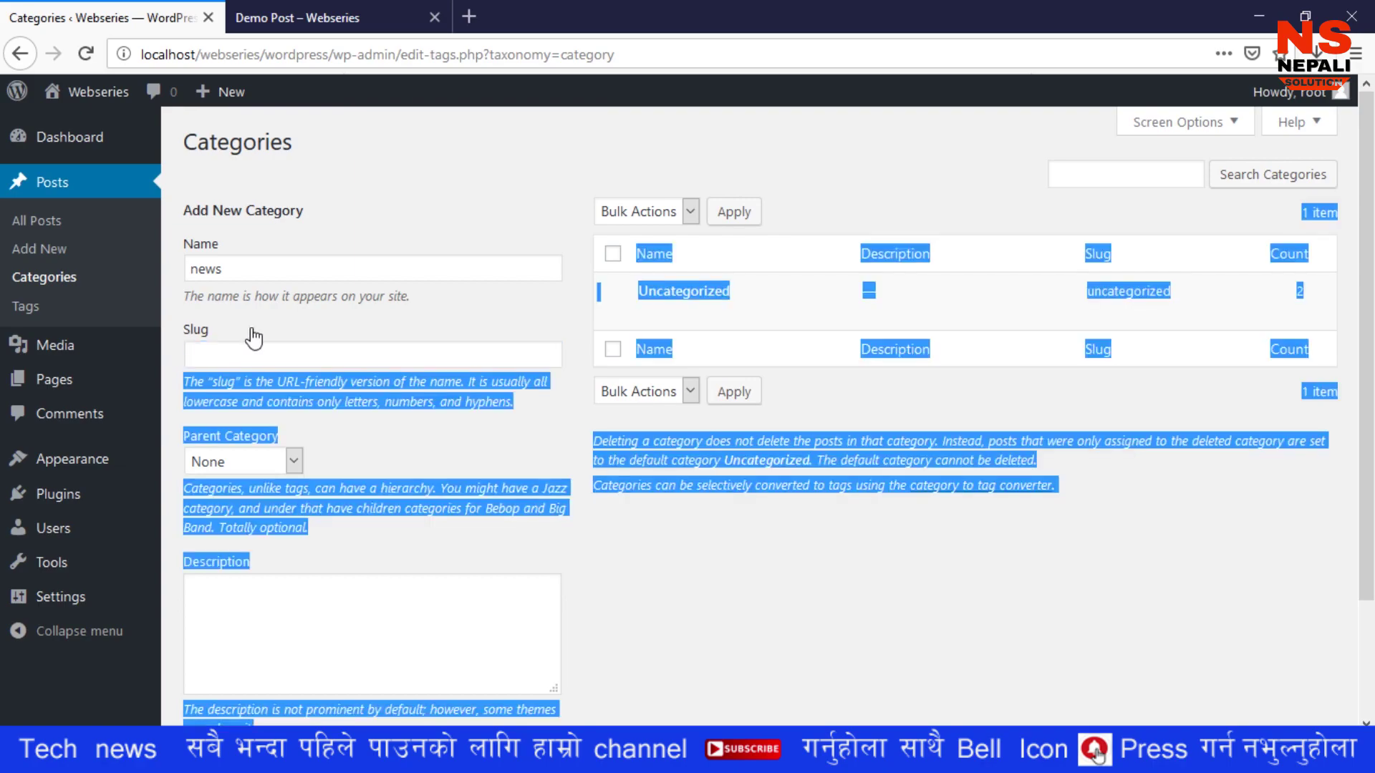
left_click(217, 347)
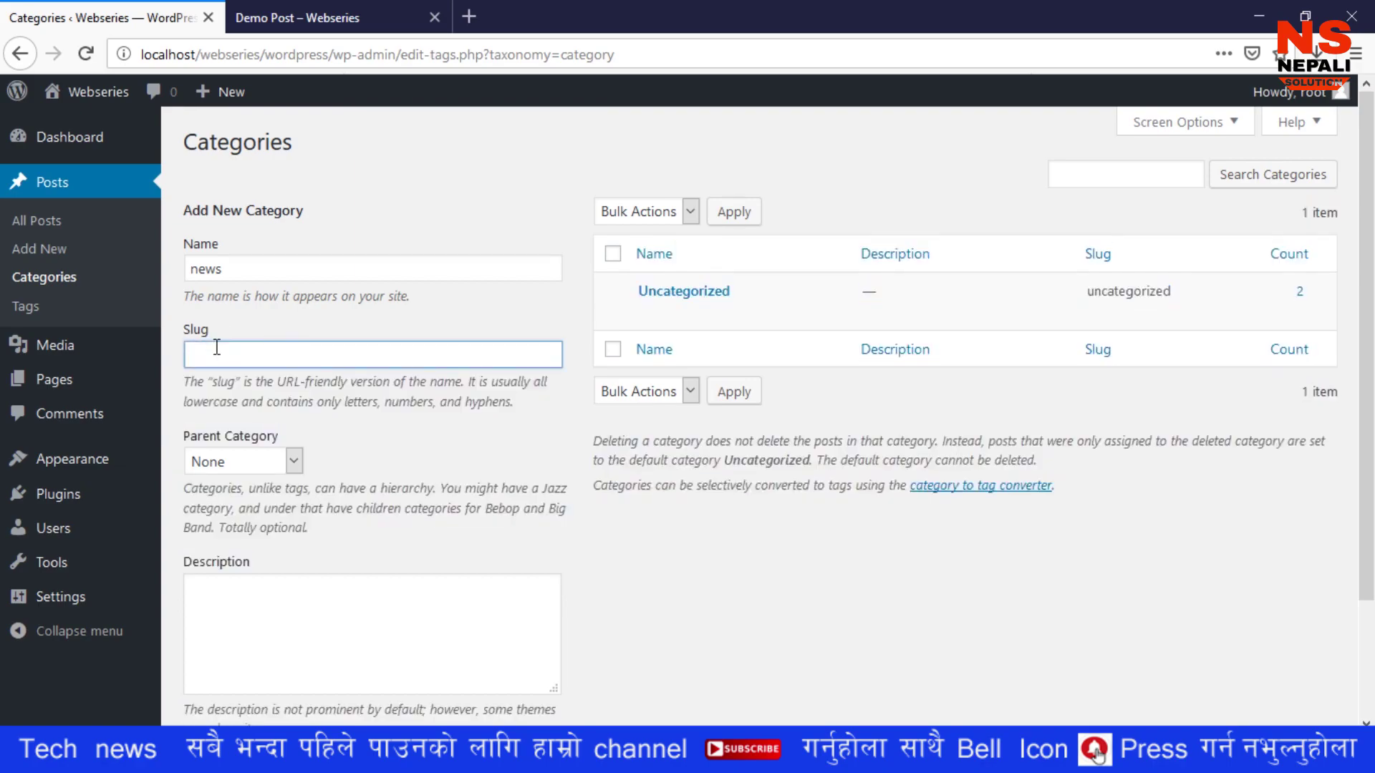
Step: Try "News" and "Samachar" as the category name, leaving the English slug in place
left_click(239, 265)
key("ctrl+a")
key("BackSpace")
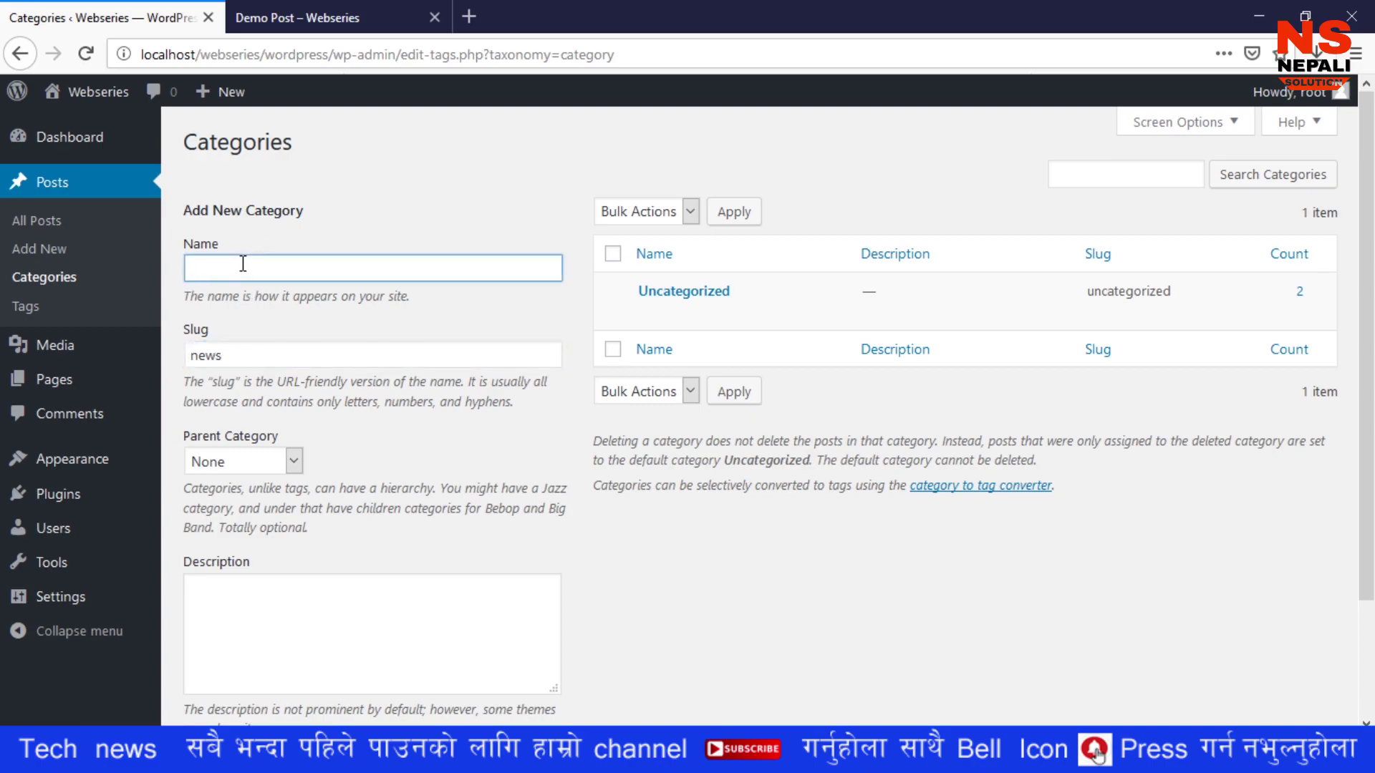
type("News")
key("ctrl+a")
type("Samachar")
left_click_drag(272, 270, 172, 263)
left_click_drag(236, 354, 192, 352)
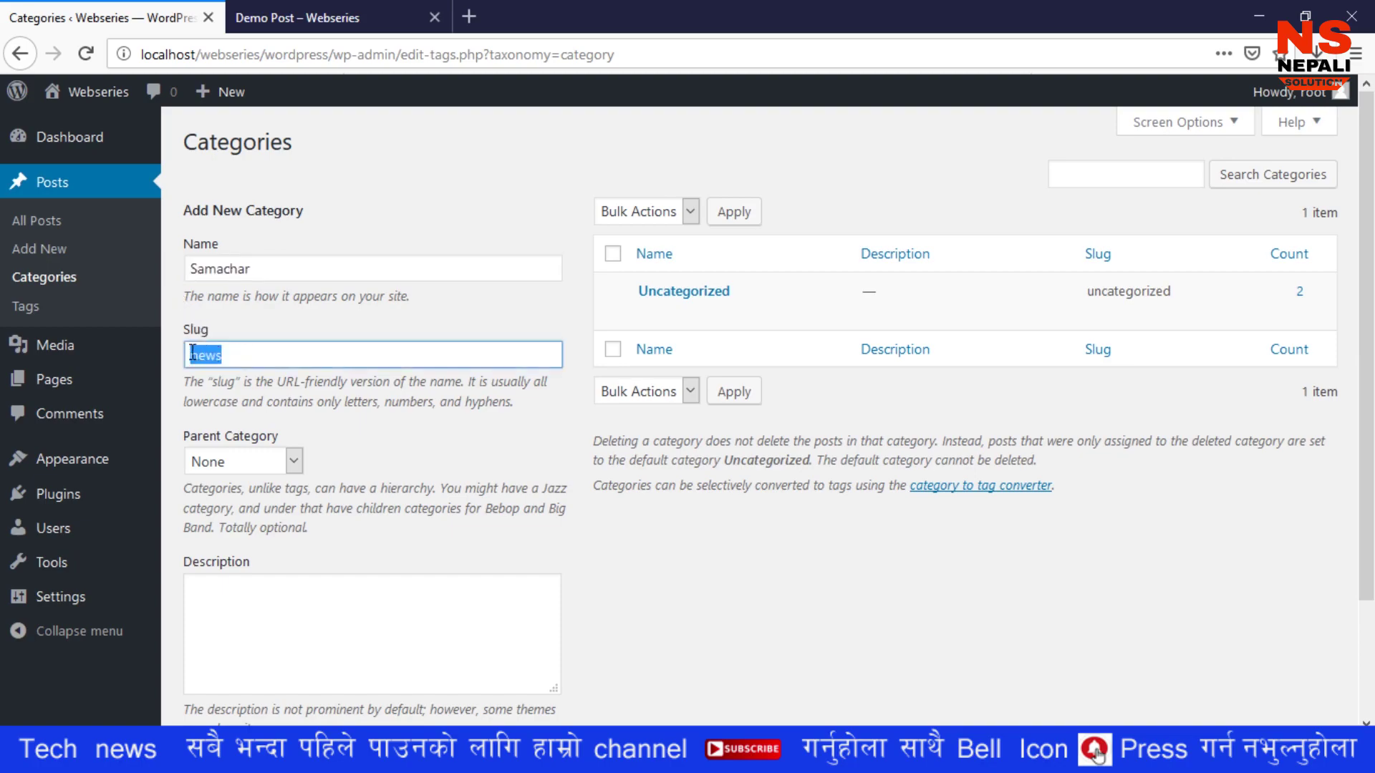
left_click(227, 358)
left_click_drag(228, 358, 194, 358)
Step: Set the category name to "News"
double_click(282, 261)
key("BackSpace")
type("n")
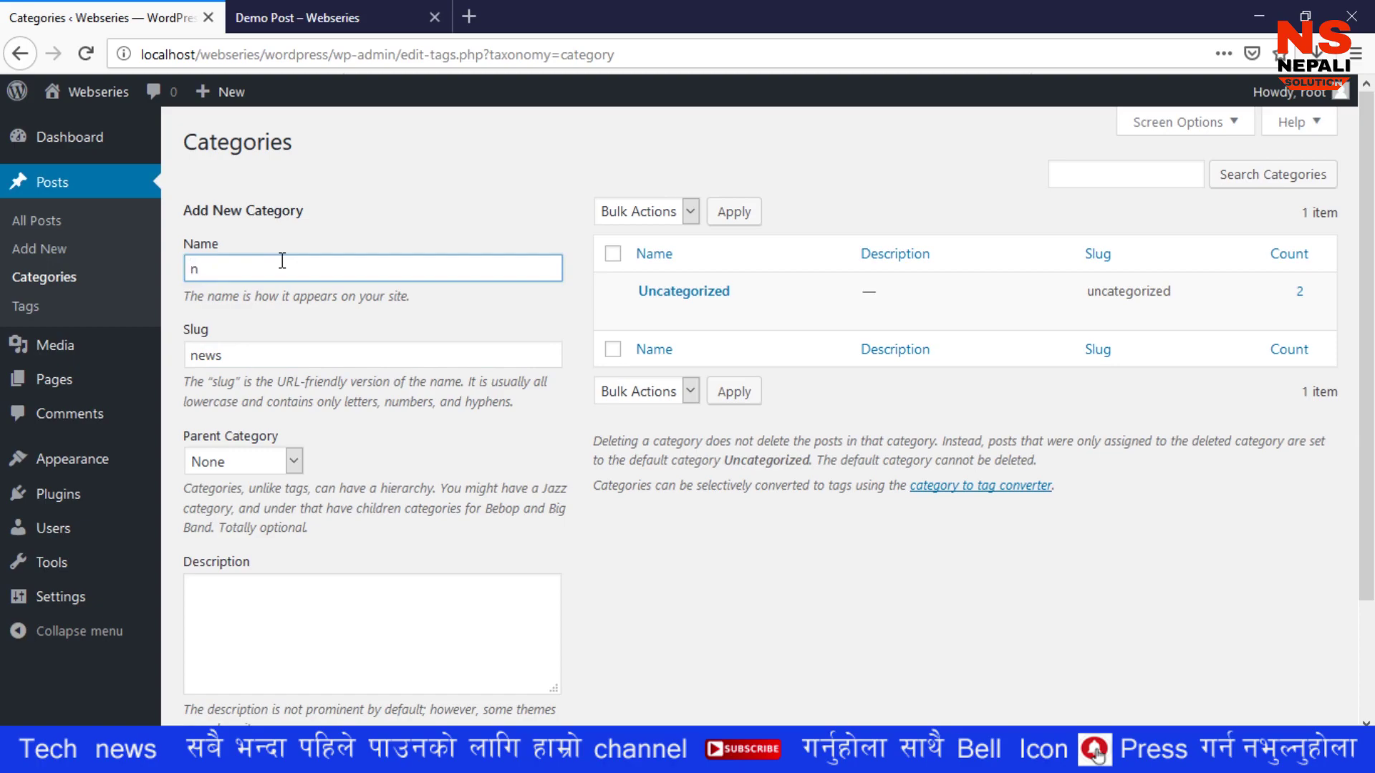
key("BackSpace")
type("News")
Step: Keep the parent category as None, describe the category as "Only for news articles." and add it
left_click(293, 461)
left_click(365, 454)
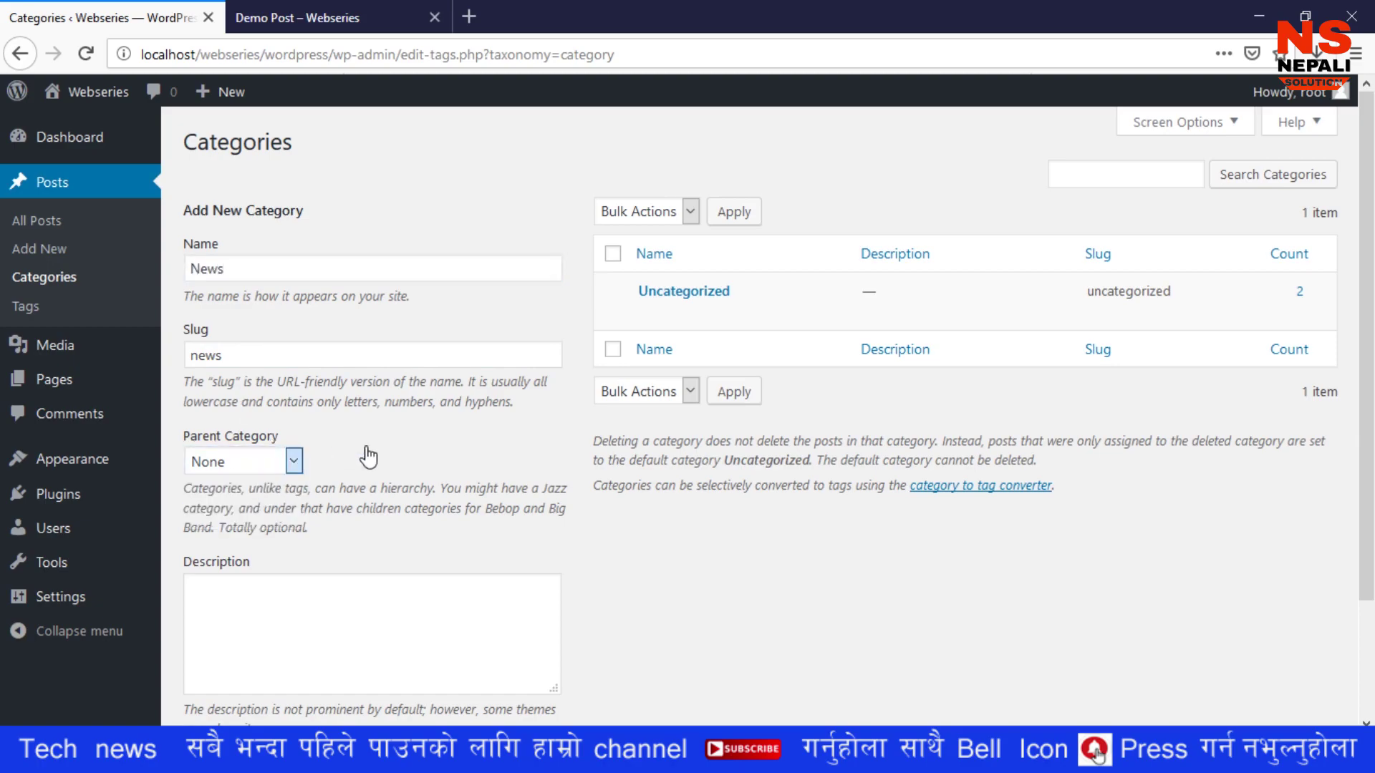
left_click_drag(362, 454, 364, 375)
left_click(367, 432)
scroll(365, 431, "down", 3)
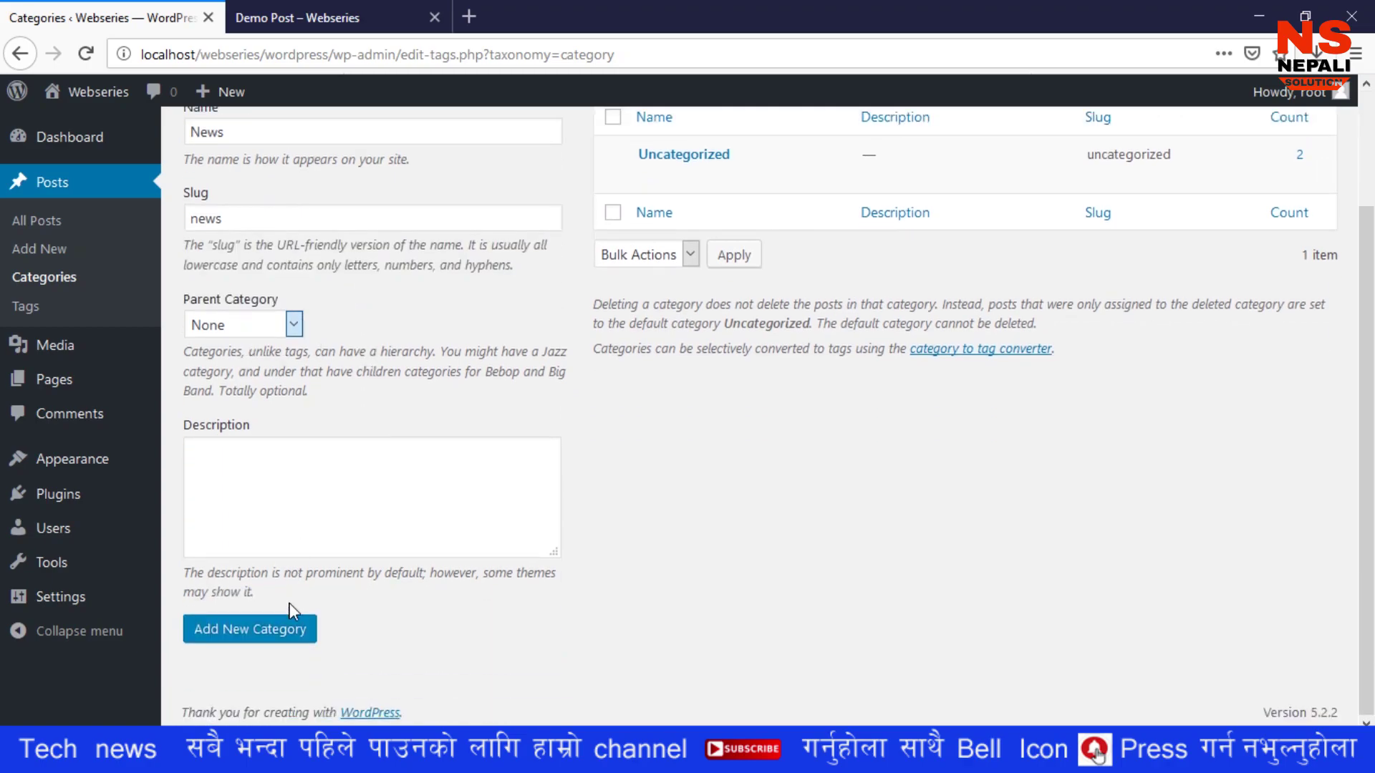
left_click(322, 481)
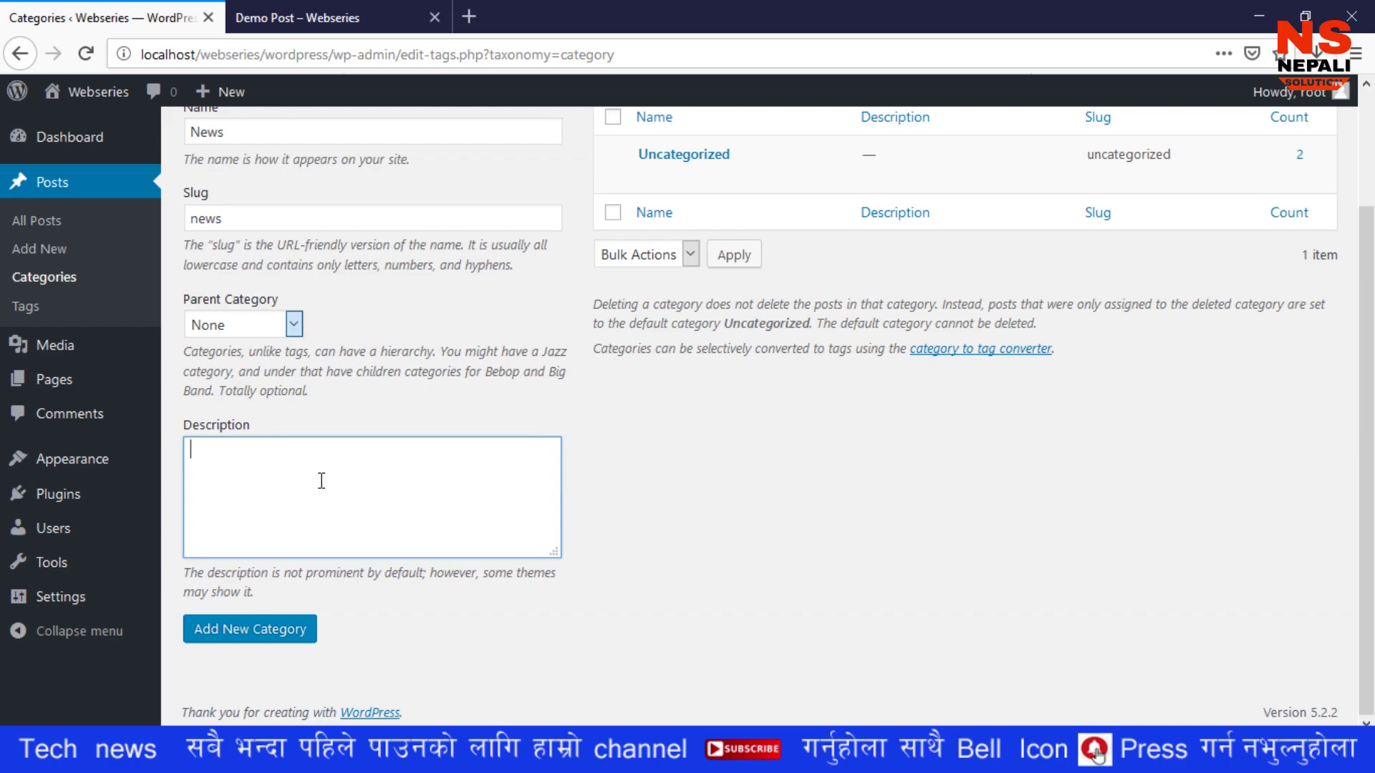
scroll(321, 481, "up", 3)
scroll(322, 481, "down", 3)
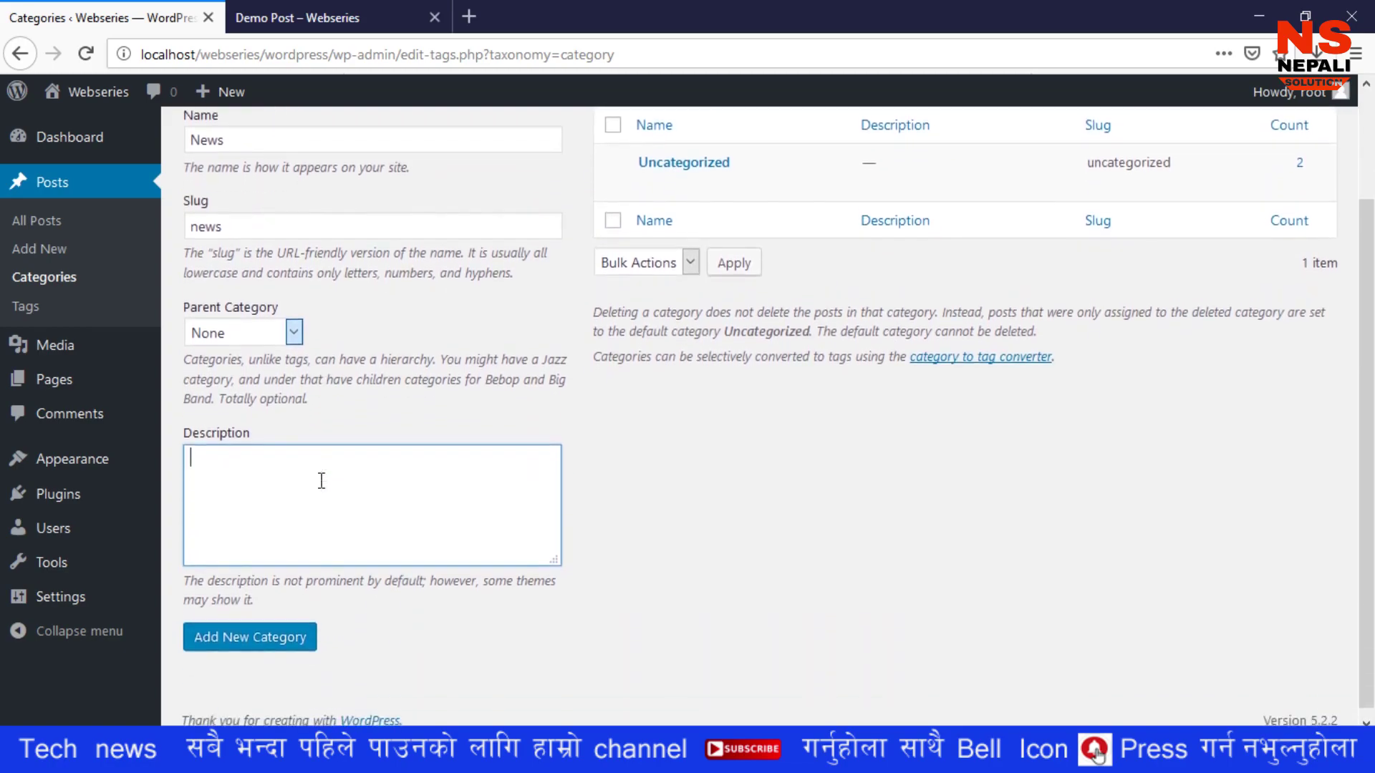
type("Only for news articles.")
left_click(277, 640)
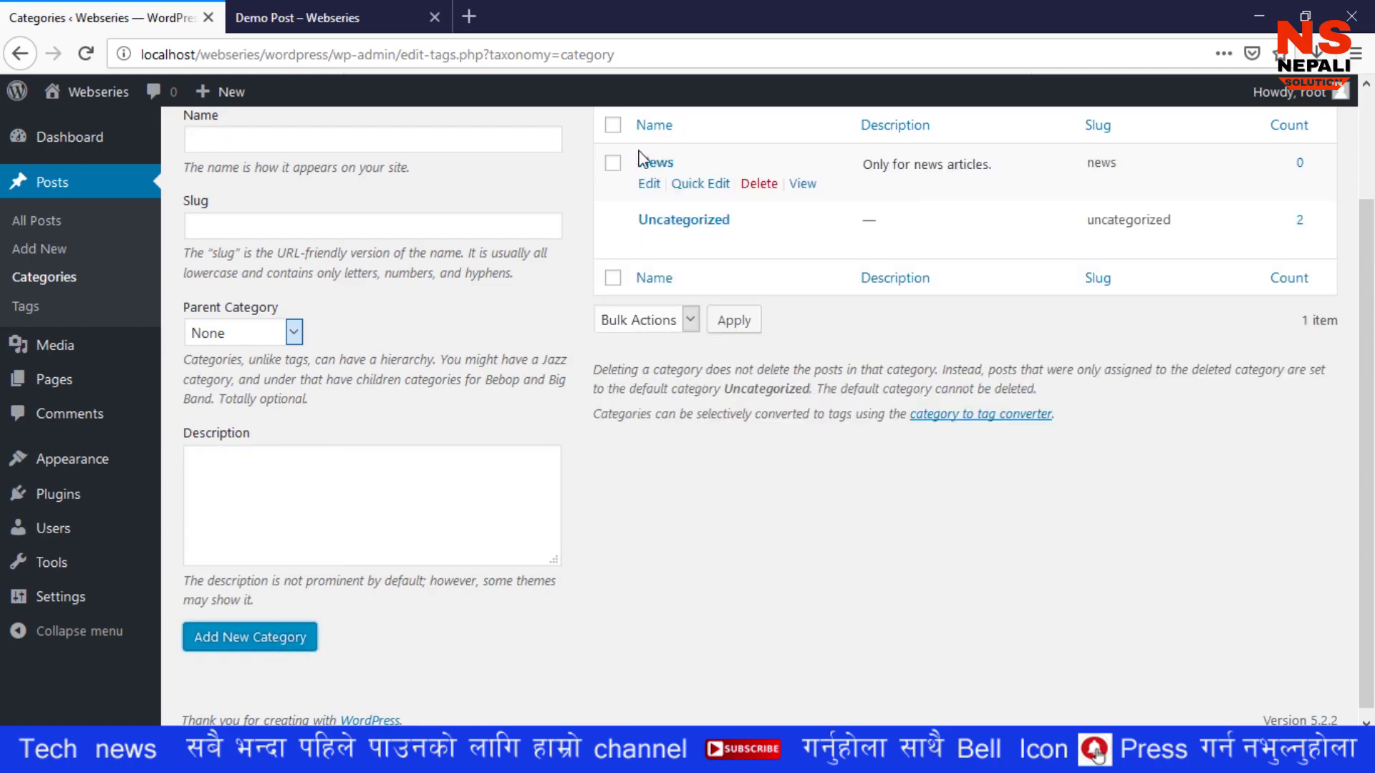
Step: Check the available parent categories, and give another new category the name "Sports" and the slug "sports"
scroll(384, 404, "up", 1)
left_click(255, 366)
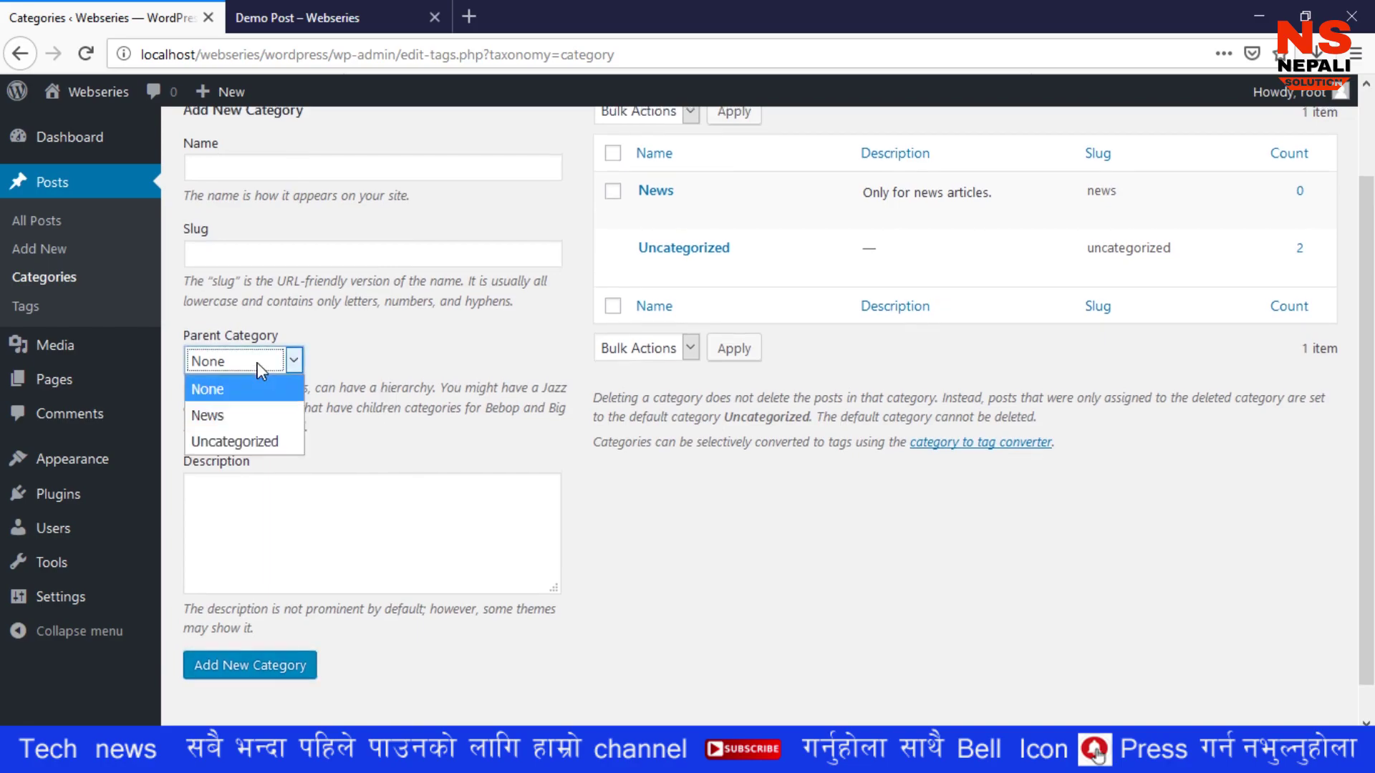
left_click(423, 358)
left_click(312, 158)
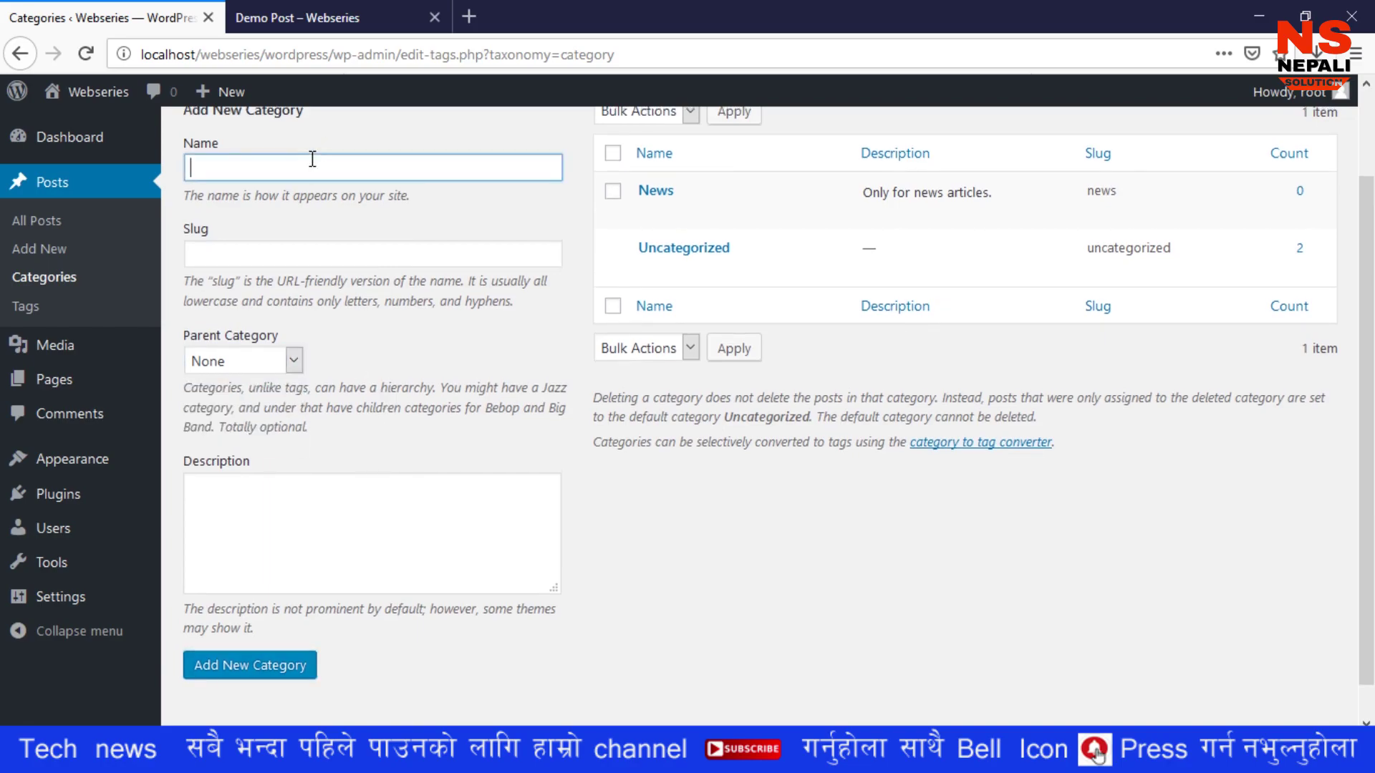
type("Sports")
key("Tab")
type("spo")
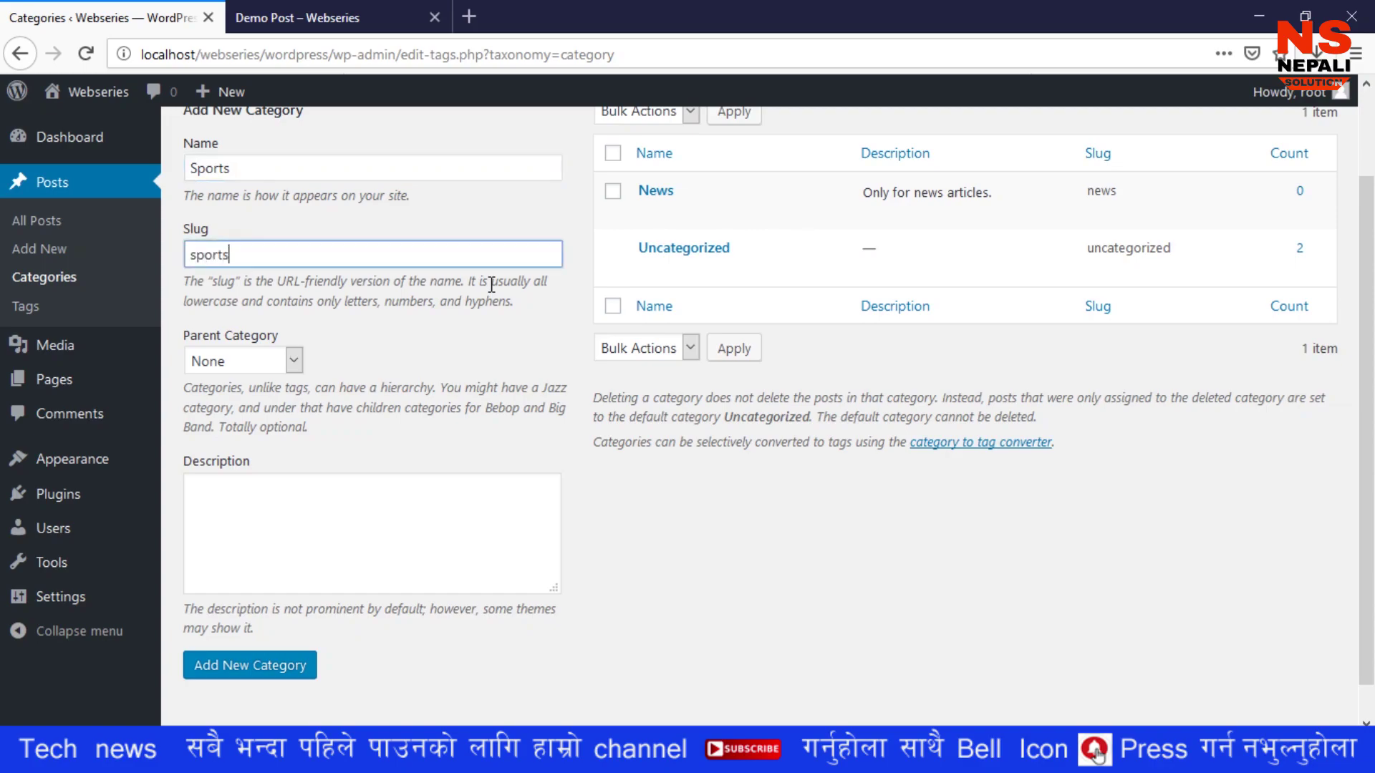
Step: Set the parent of the Sports category to News
left_click(263, 360)
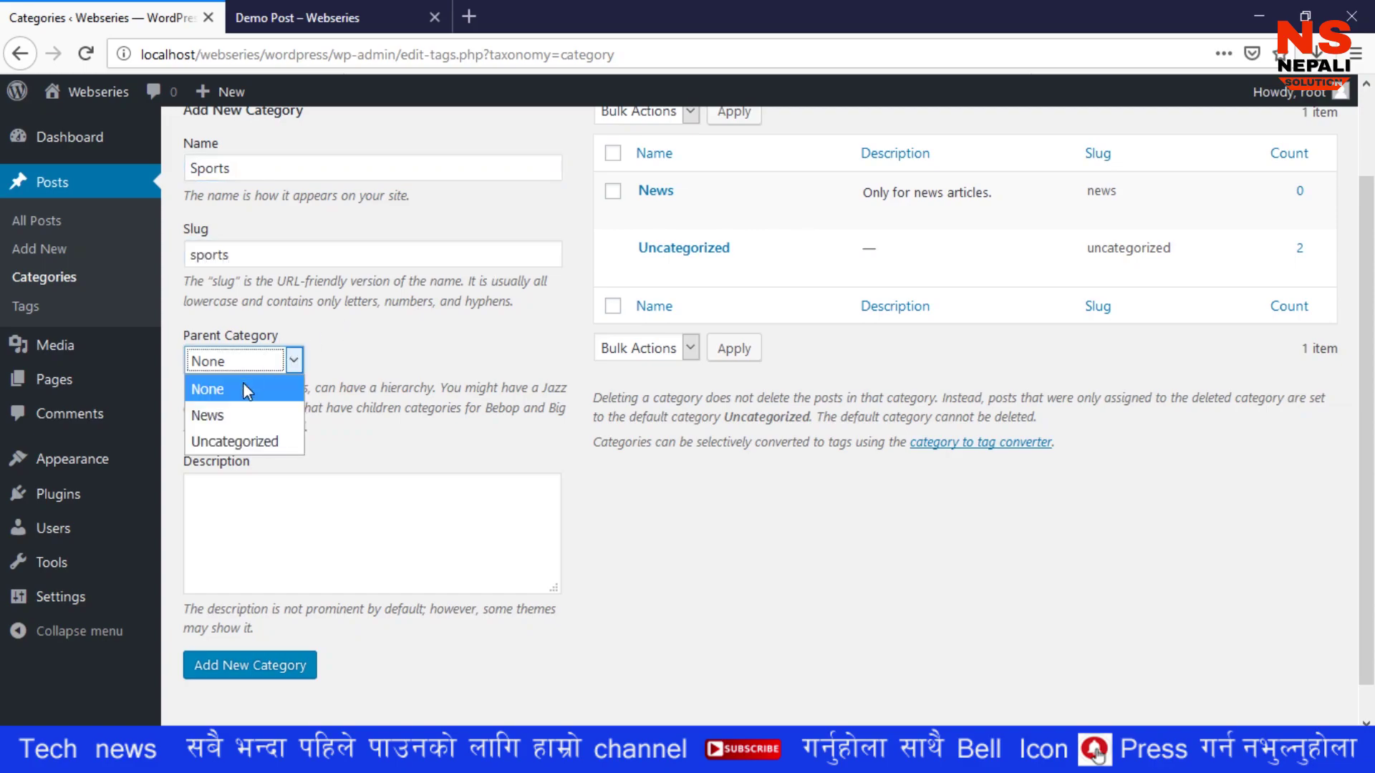
left_click(238, 415)
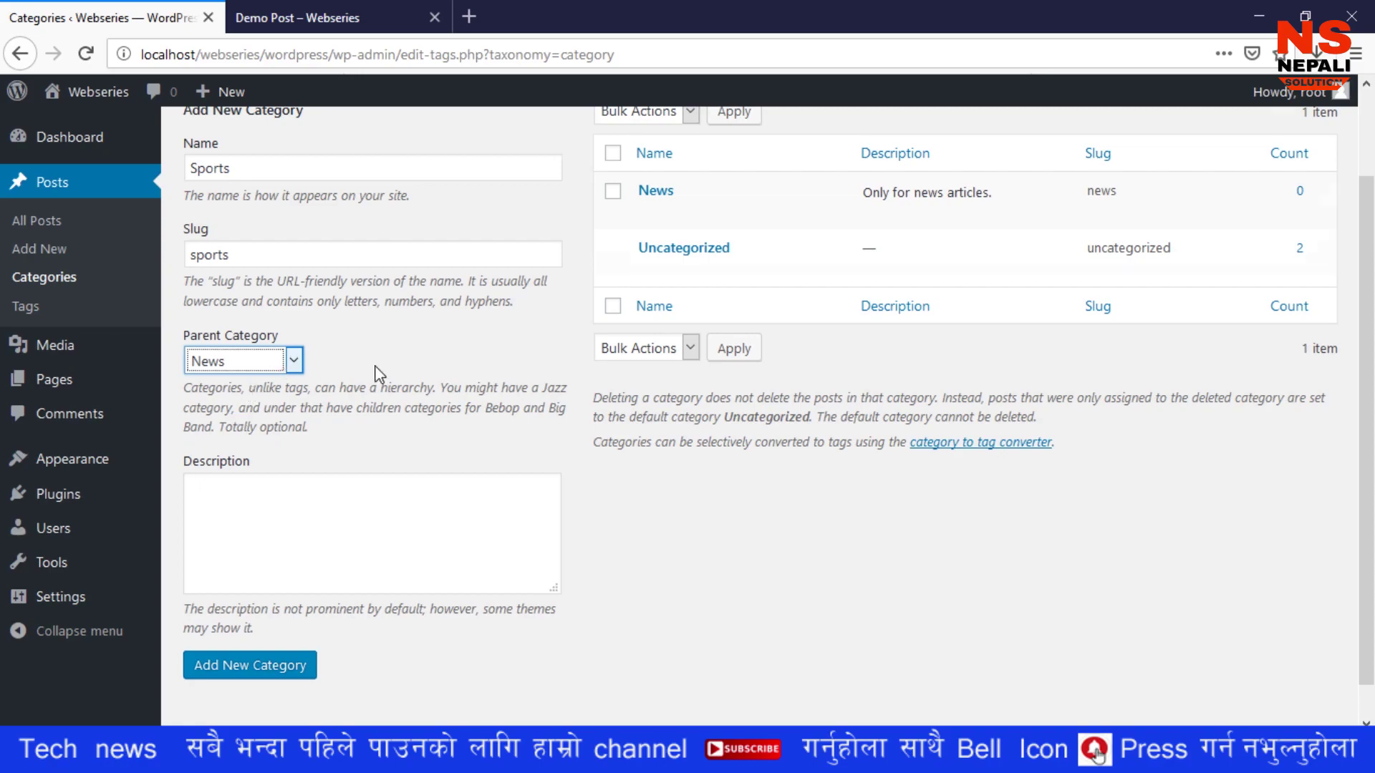
scroll(377, 372, "up", 1)
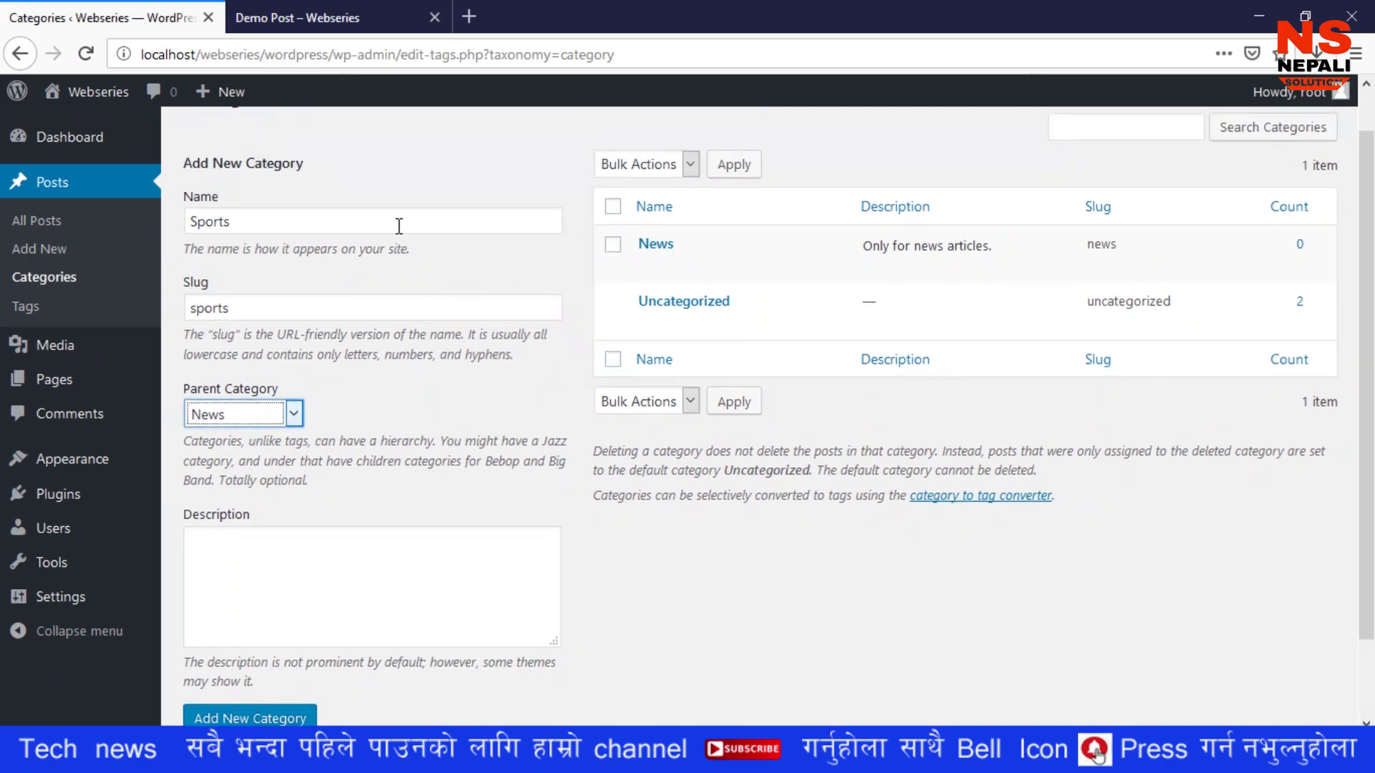
Step: Describe the Sports category as "Sports News Only." and add it
left_click(275, 221)
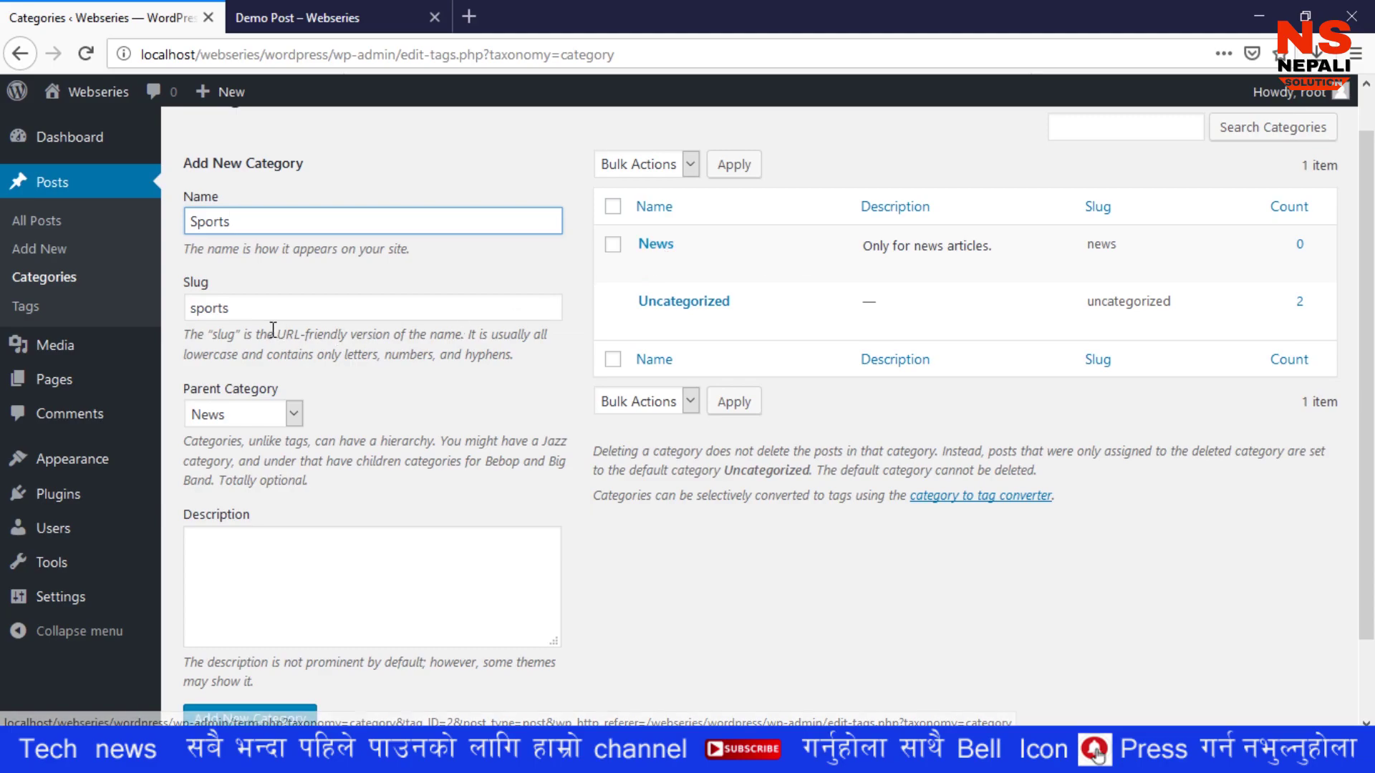
left_click(259, 314)
left_click(221, 579)
type("Sports News Only.")
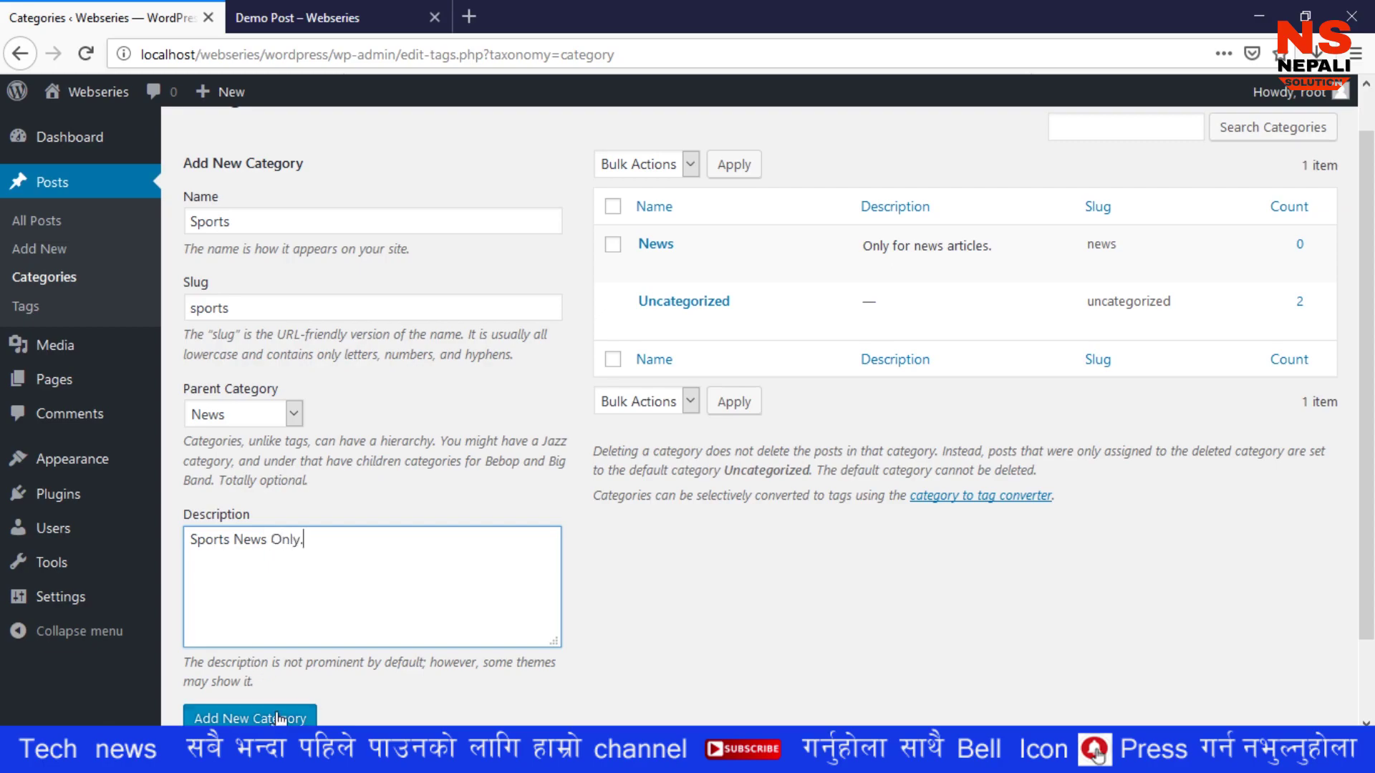
left_click(278, 718)
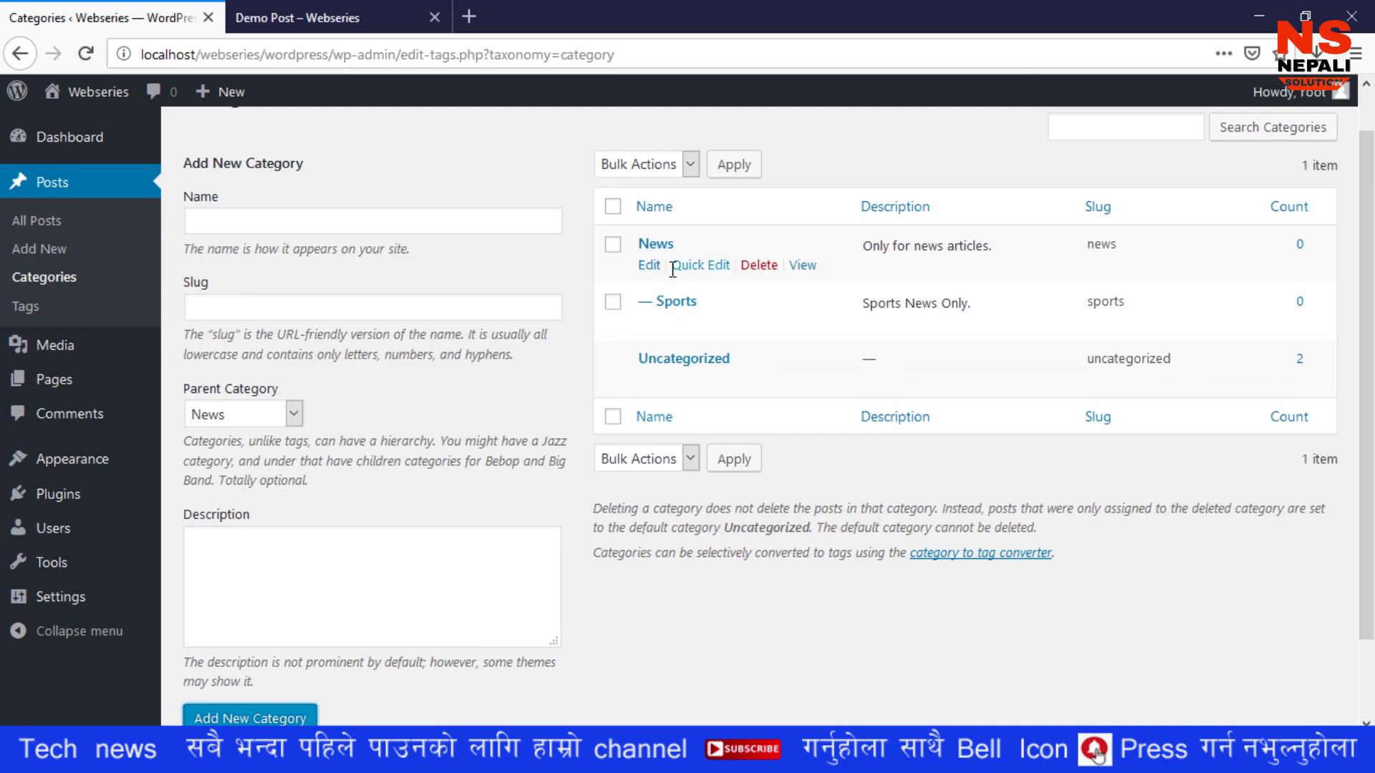
Step: Open the post tags page and examine the name, slug and description fields for adding a new tag
mouse_move(657, 266)
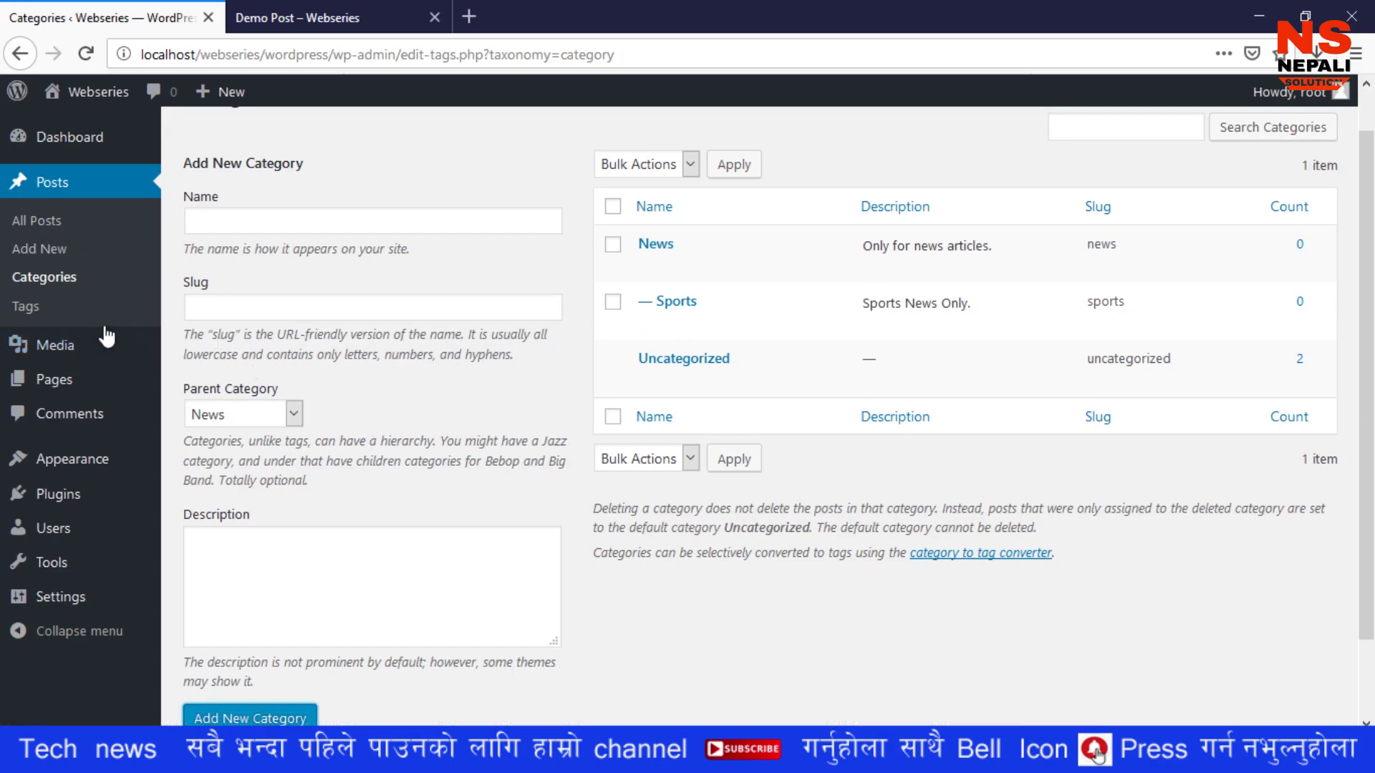
left_click(38, 313)
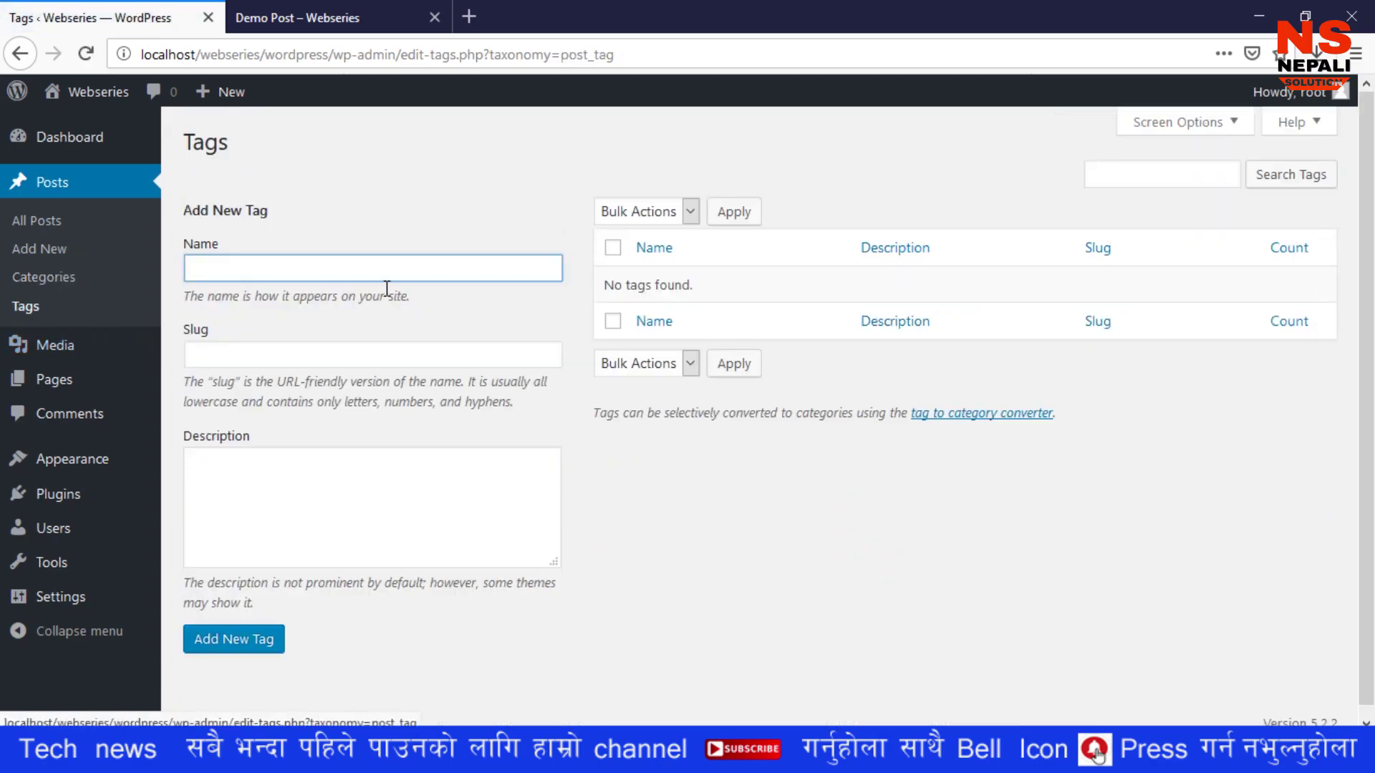
left_click(434, 267)
left_click(610, 435)
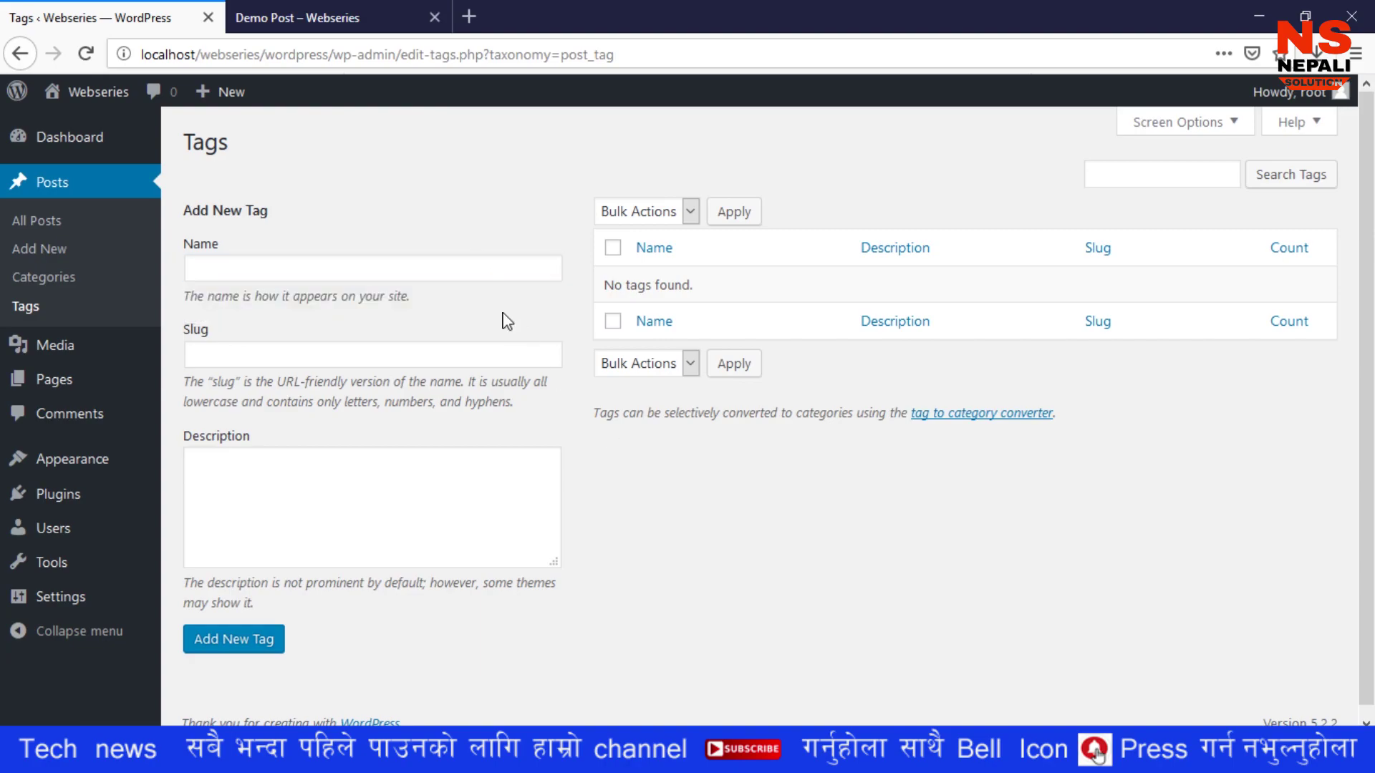
left_click(464, 278)
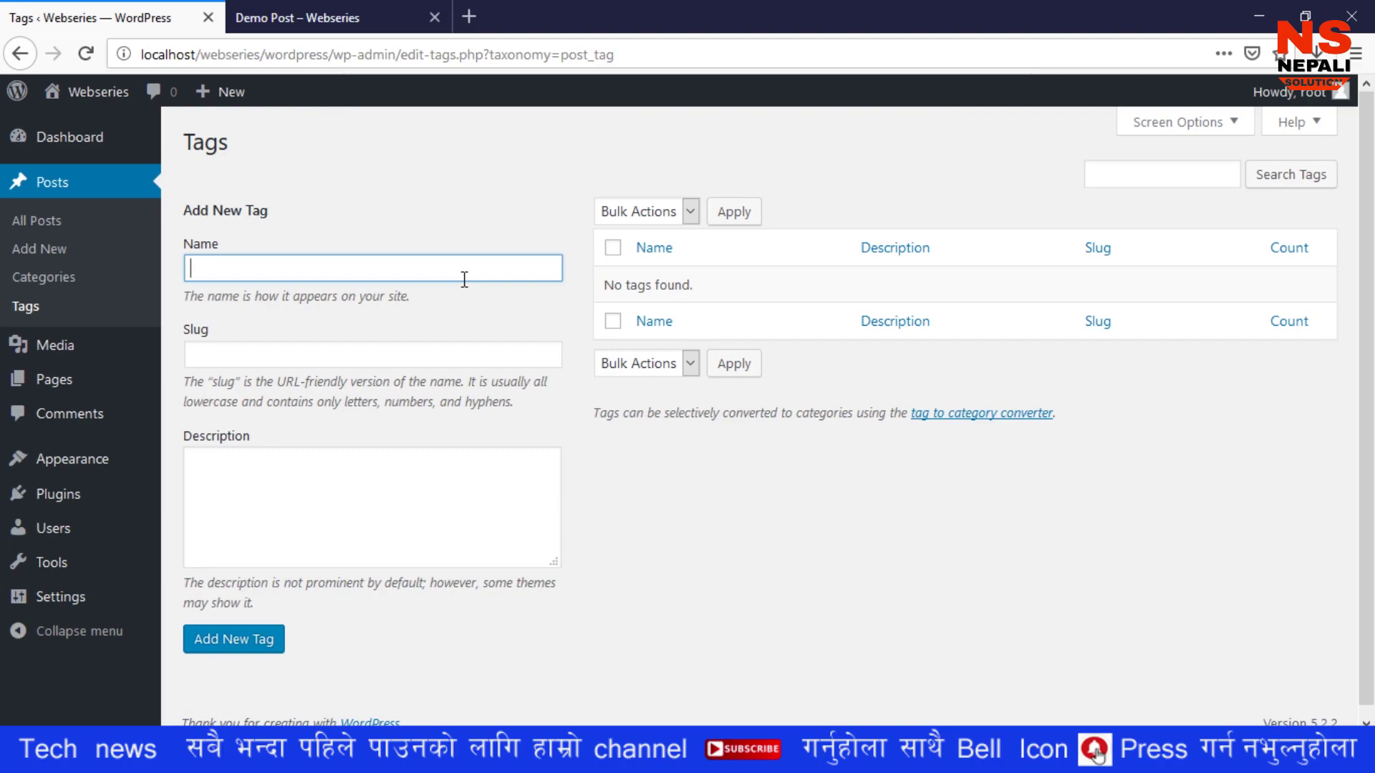
left_click(464, 279)
left_click(398, 346)
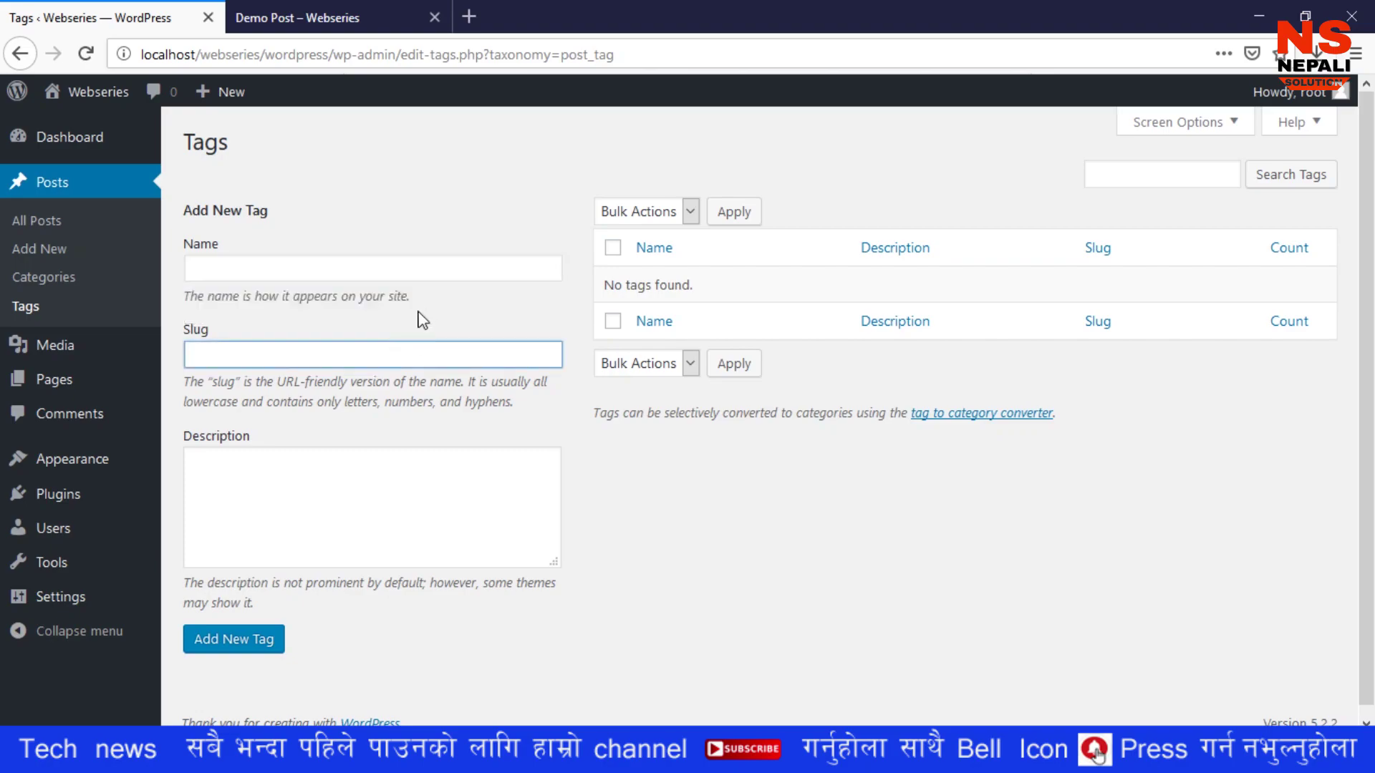
left_click(406, 278)
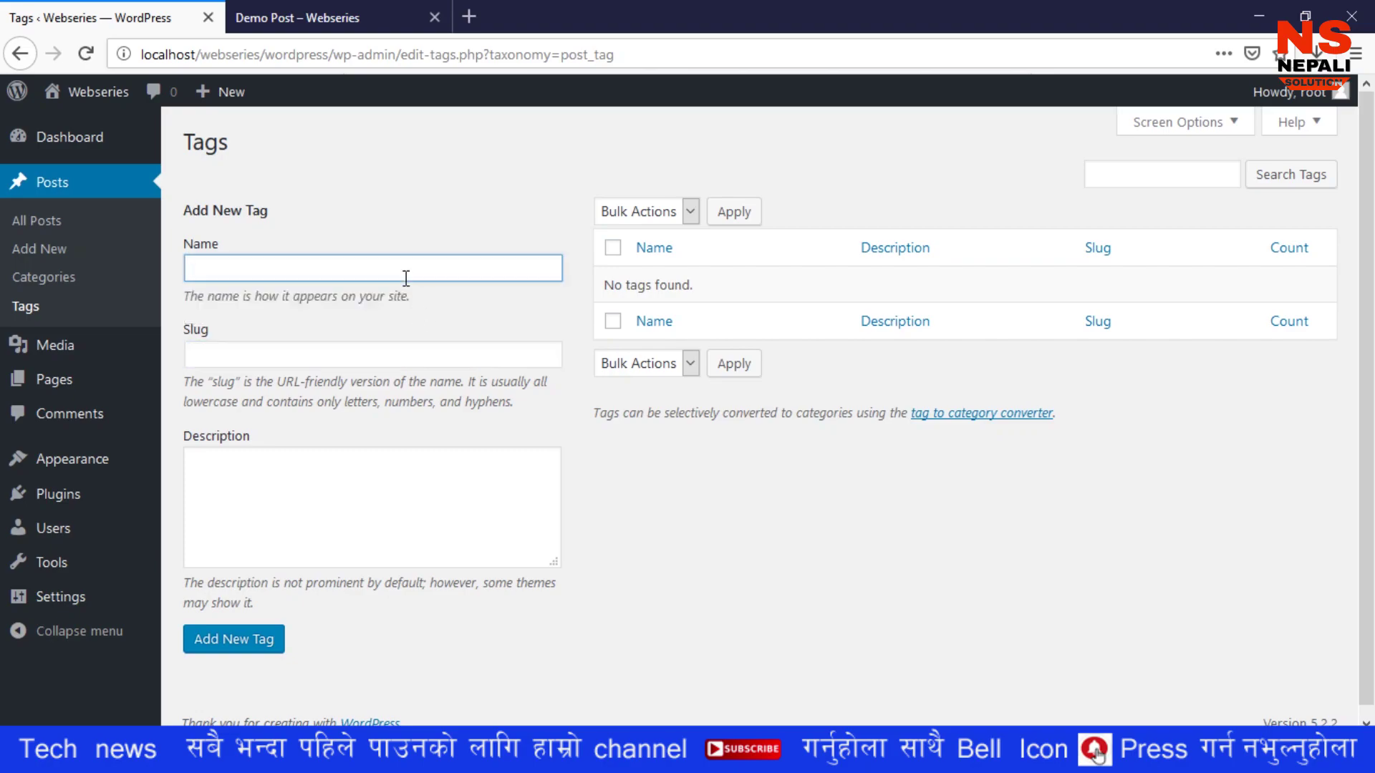
left_click(317, 258)
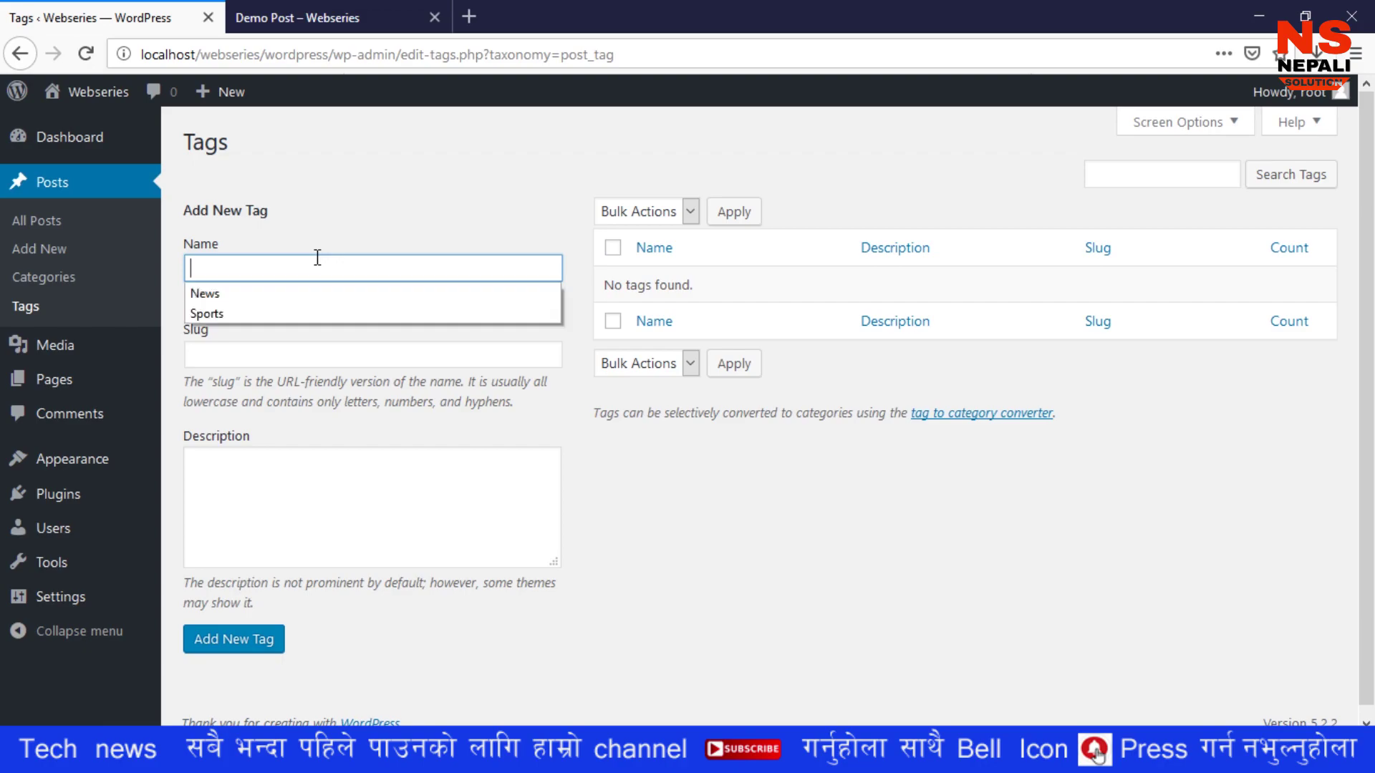
left_click(407, 215)
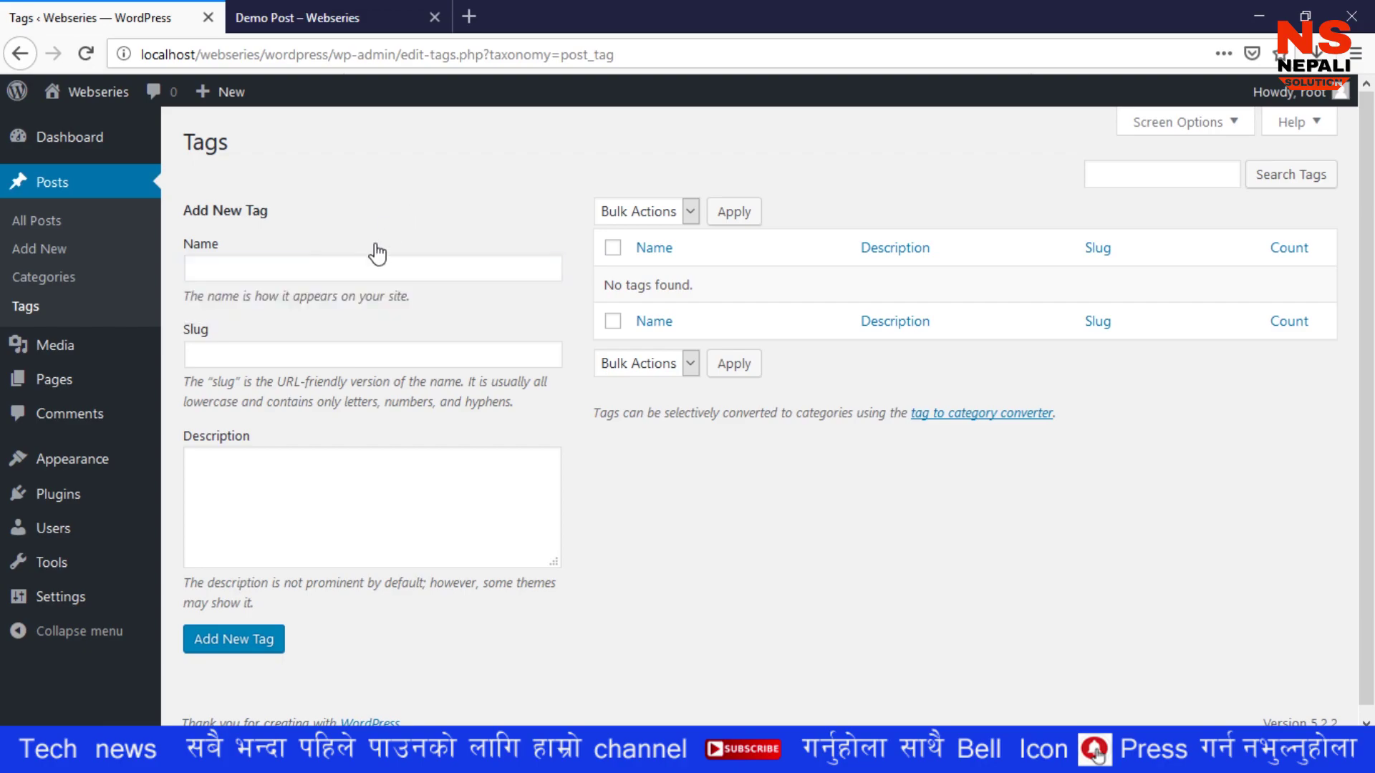
left_click(364, 270)
left_click(344, 353)
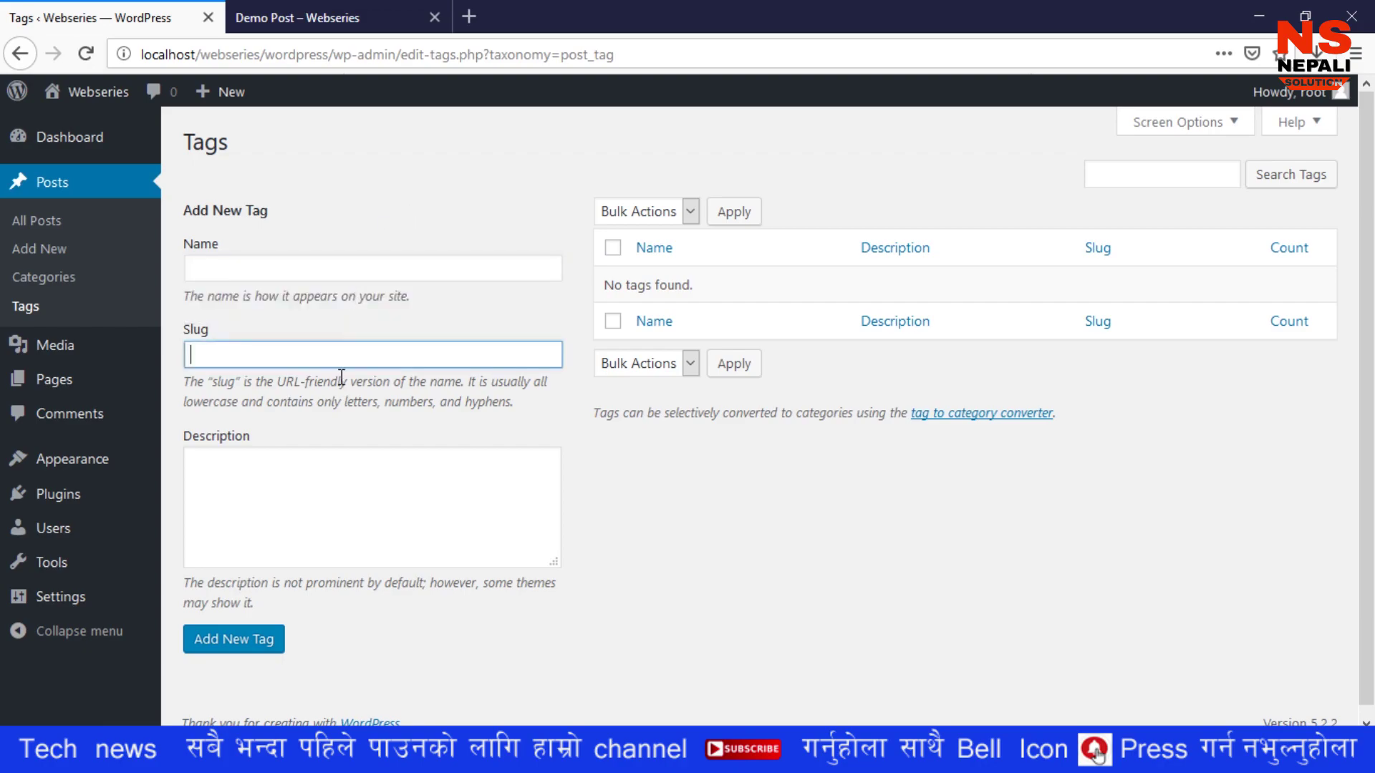
left_click(363, 516)
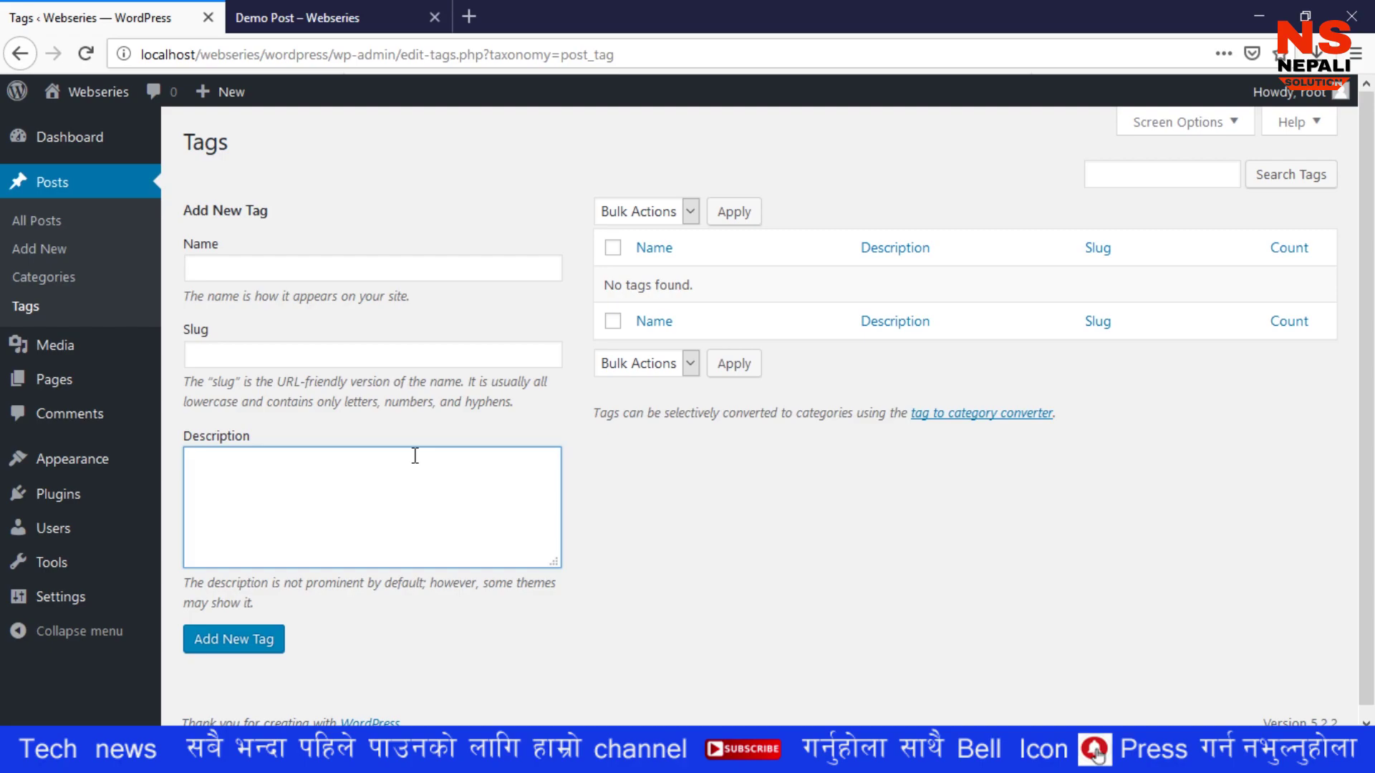
left_click(631, 557)
mouse_move(97, 387)
mouse_move(88, 364)
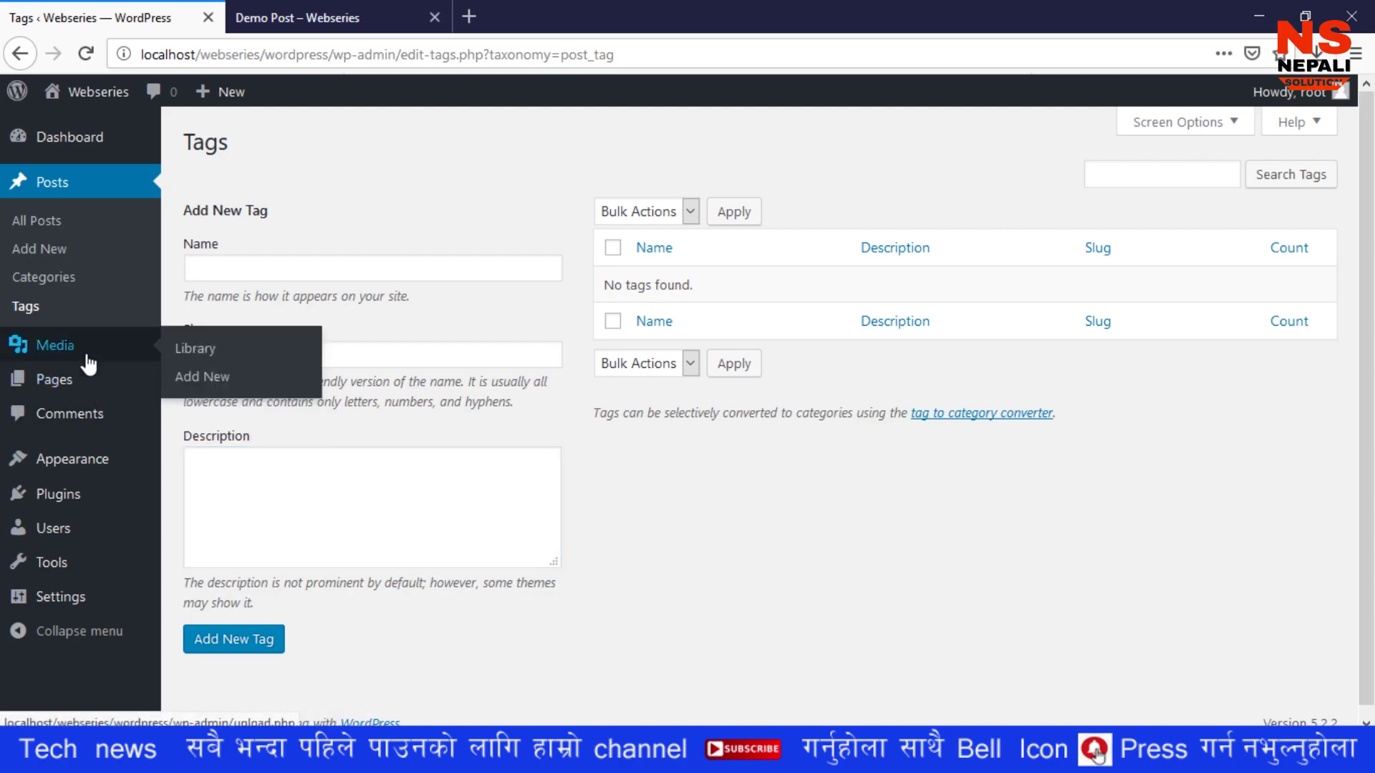
left_click(241, 266)
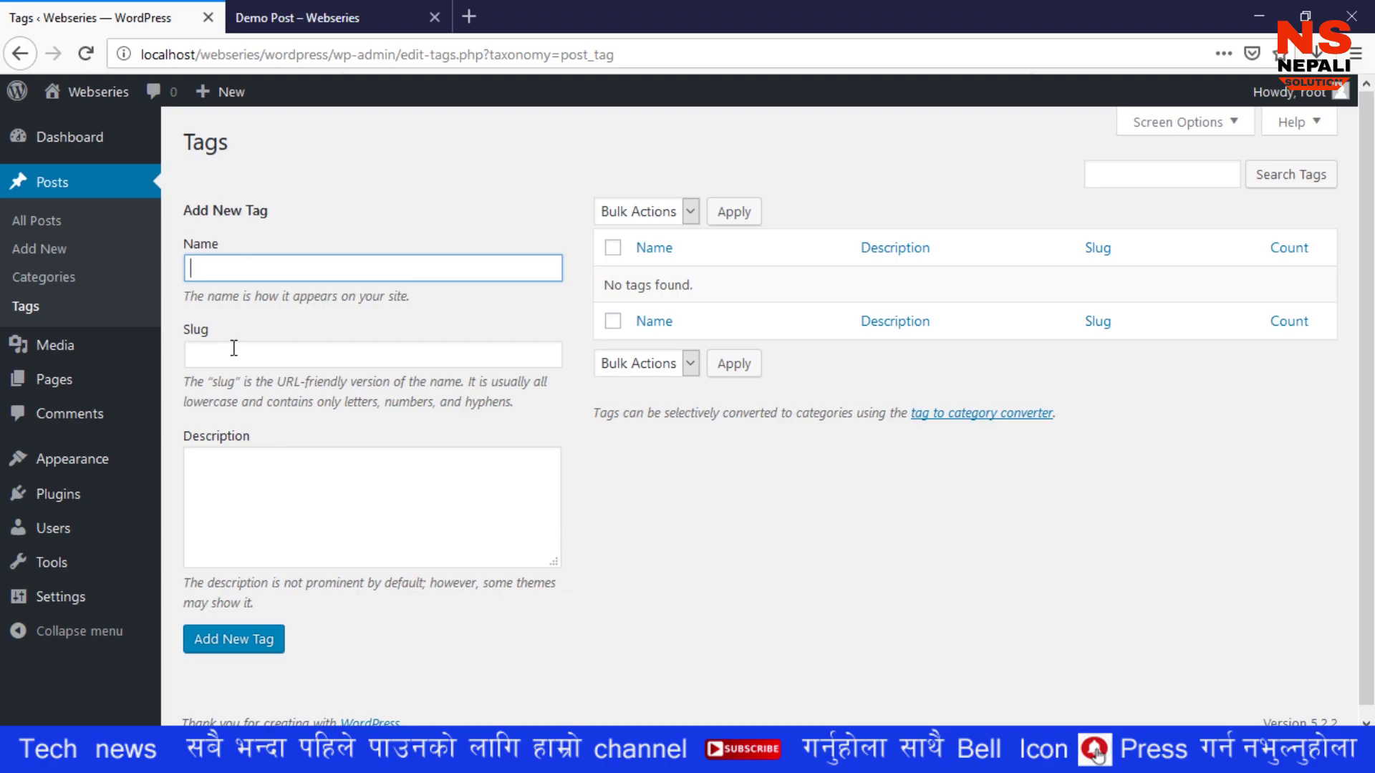
left_click(209, 351)
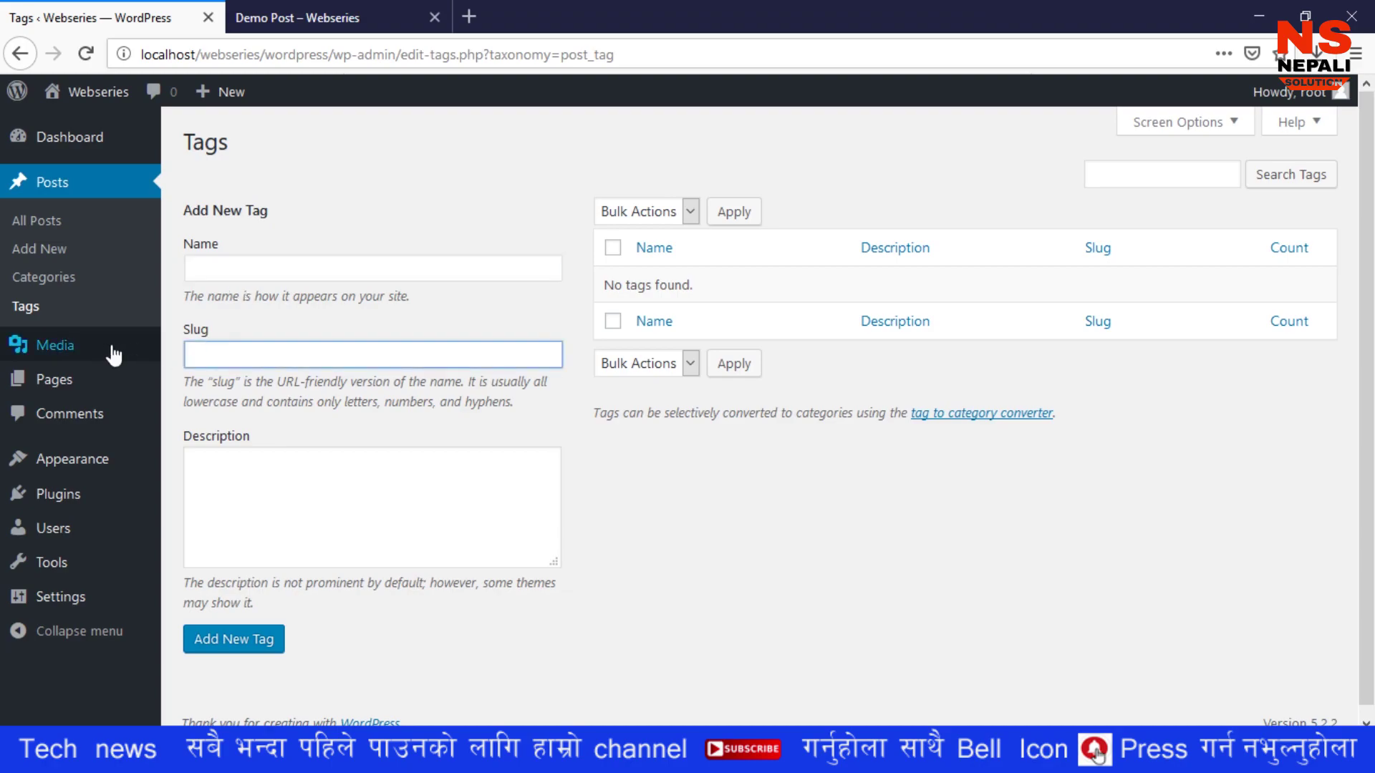
Step: Upload pass1.jpg from the Pictures folder to the media library and view its attachment details
mouse_move(98, 356)
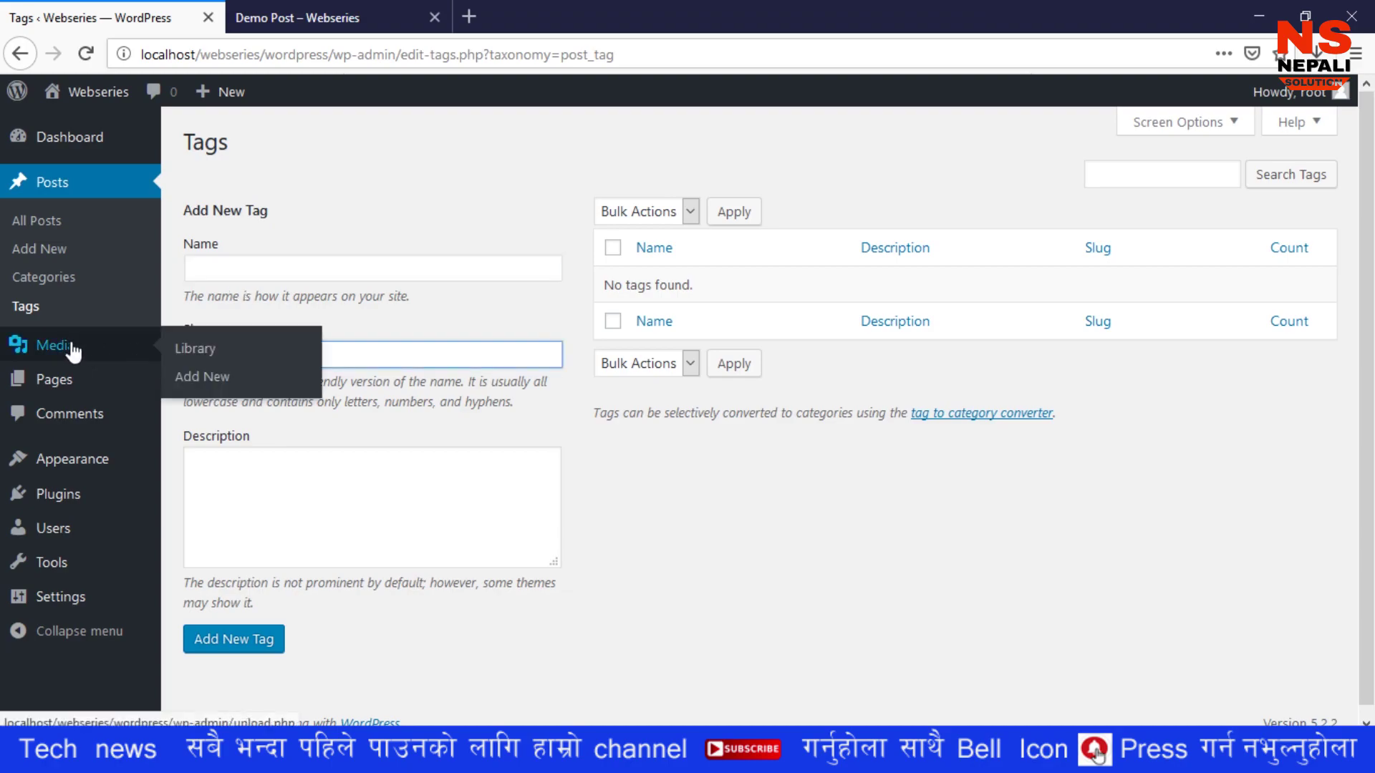
left_click(68, 345)
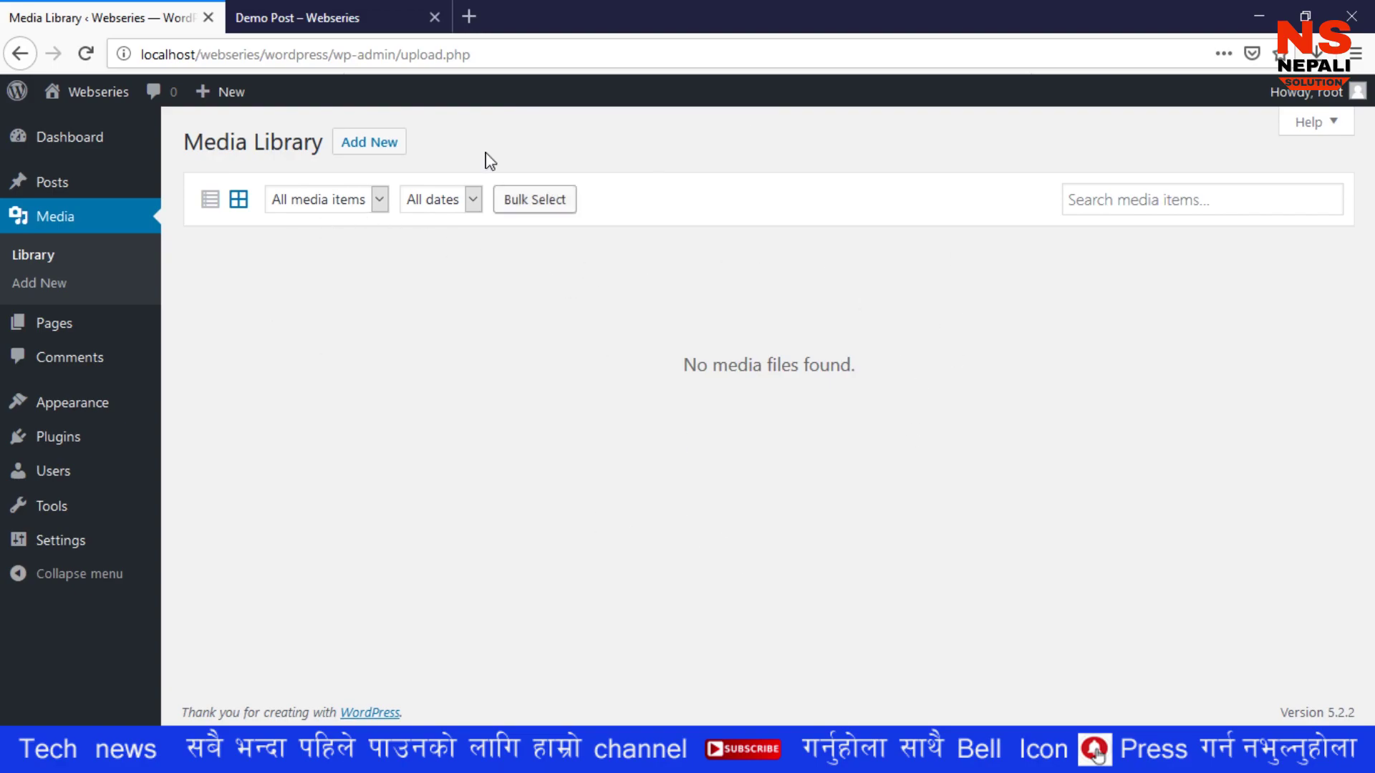
left_click(386, 147)
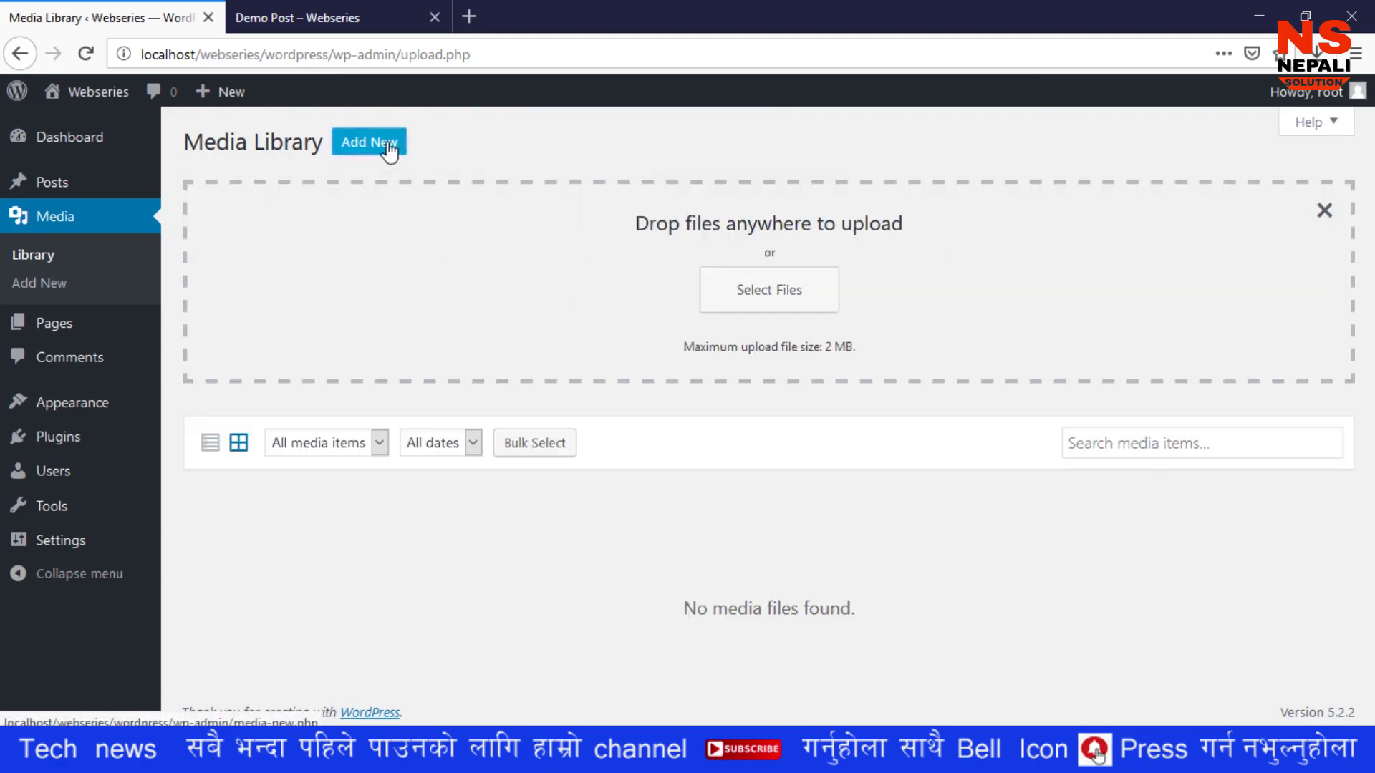
left_click(782, 303)
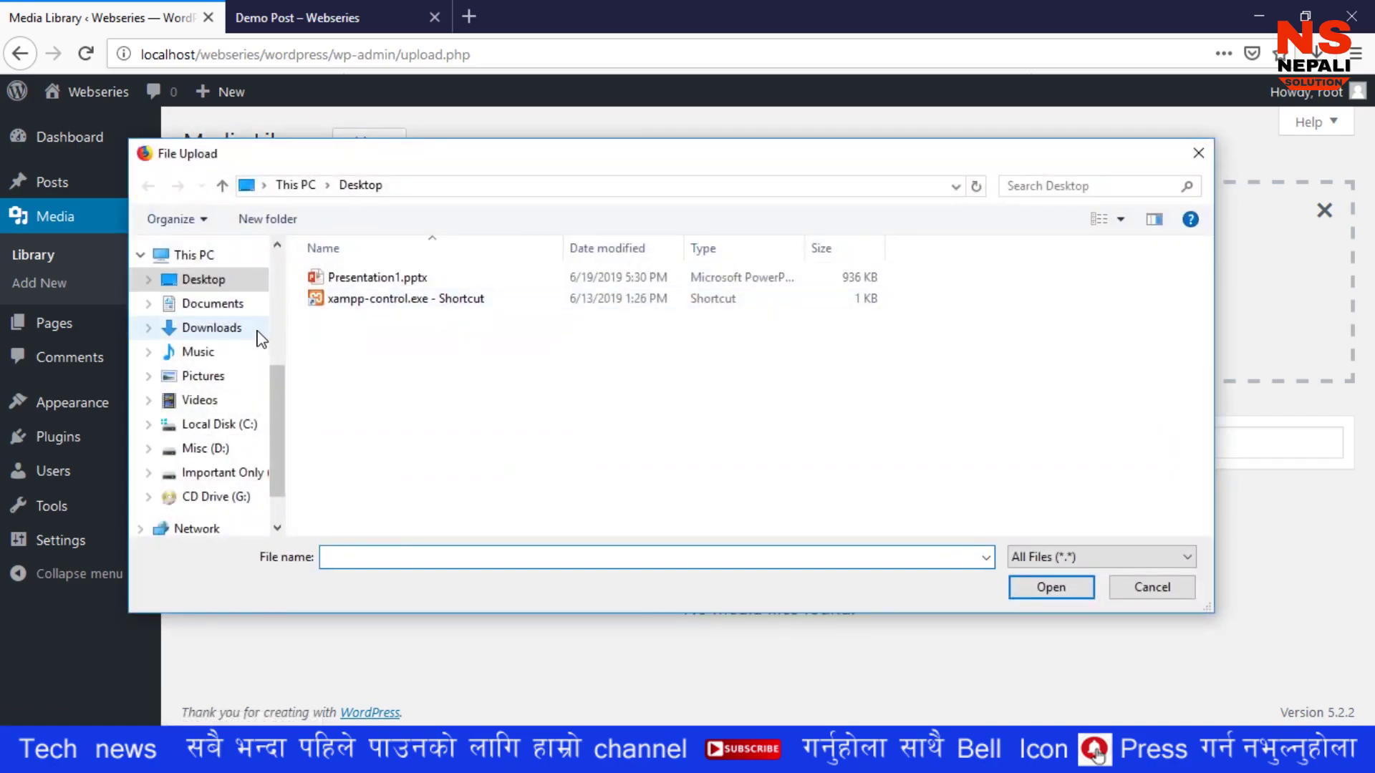
left_click(222, 328)
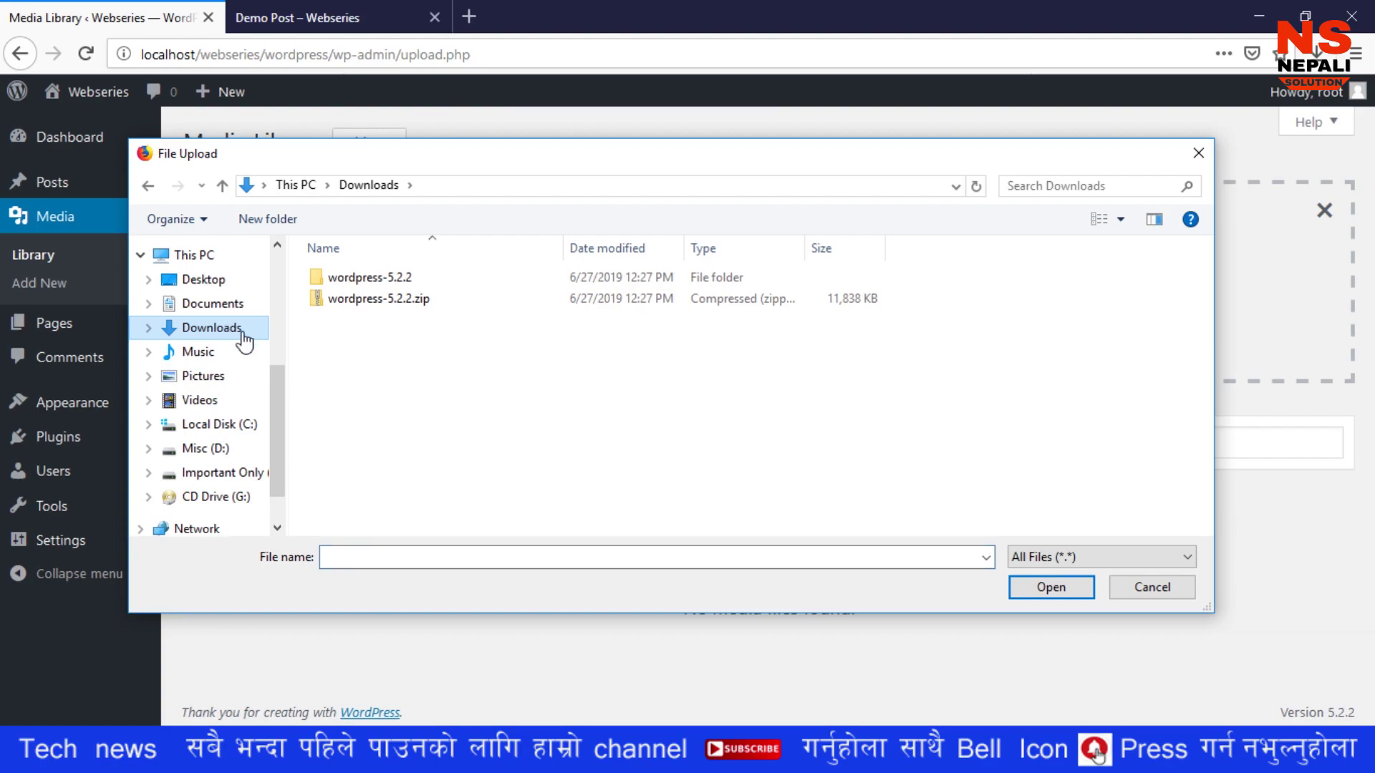
left_click(227, 380)
left_click(569, 323)
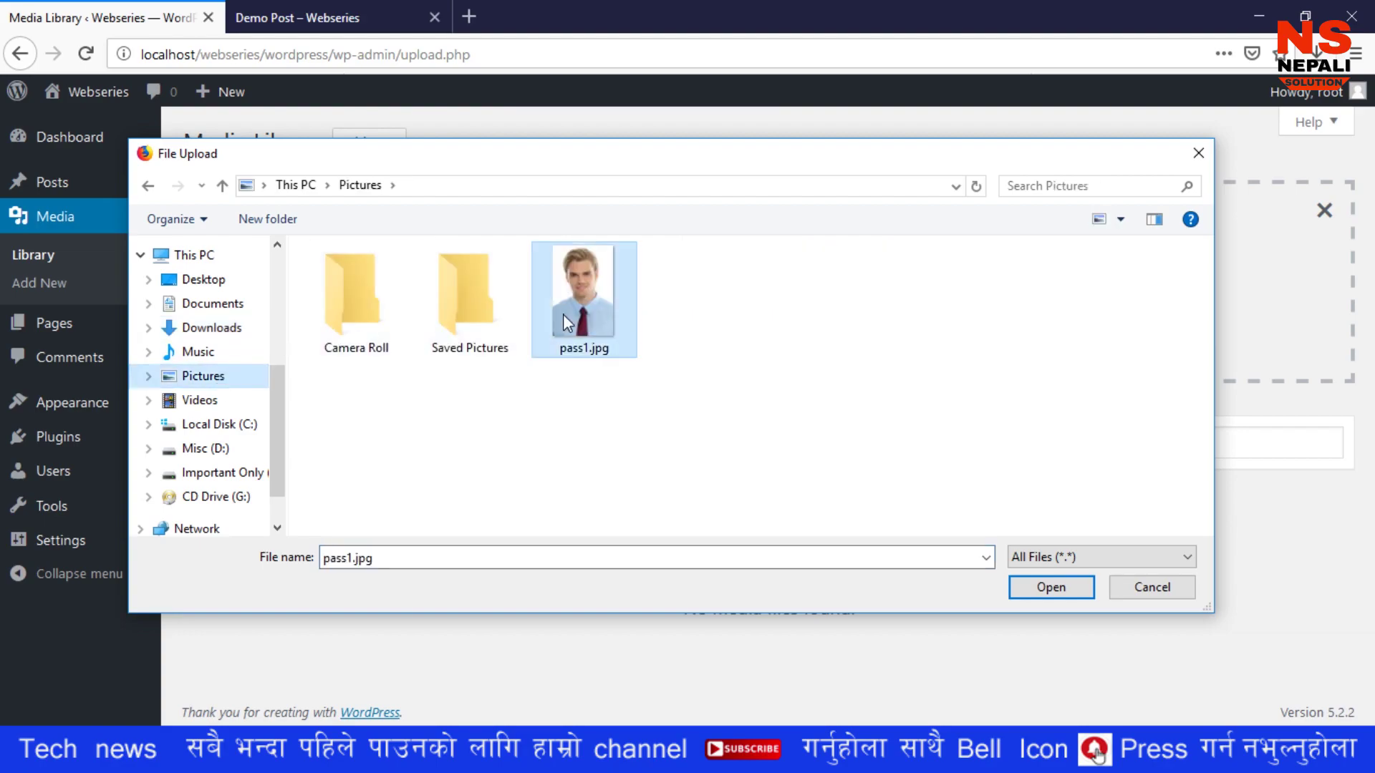
left_click(1040, 586)
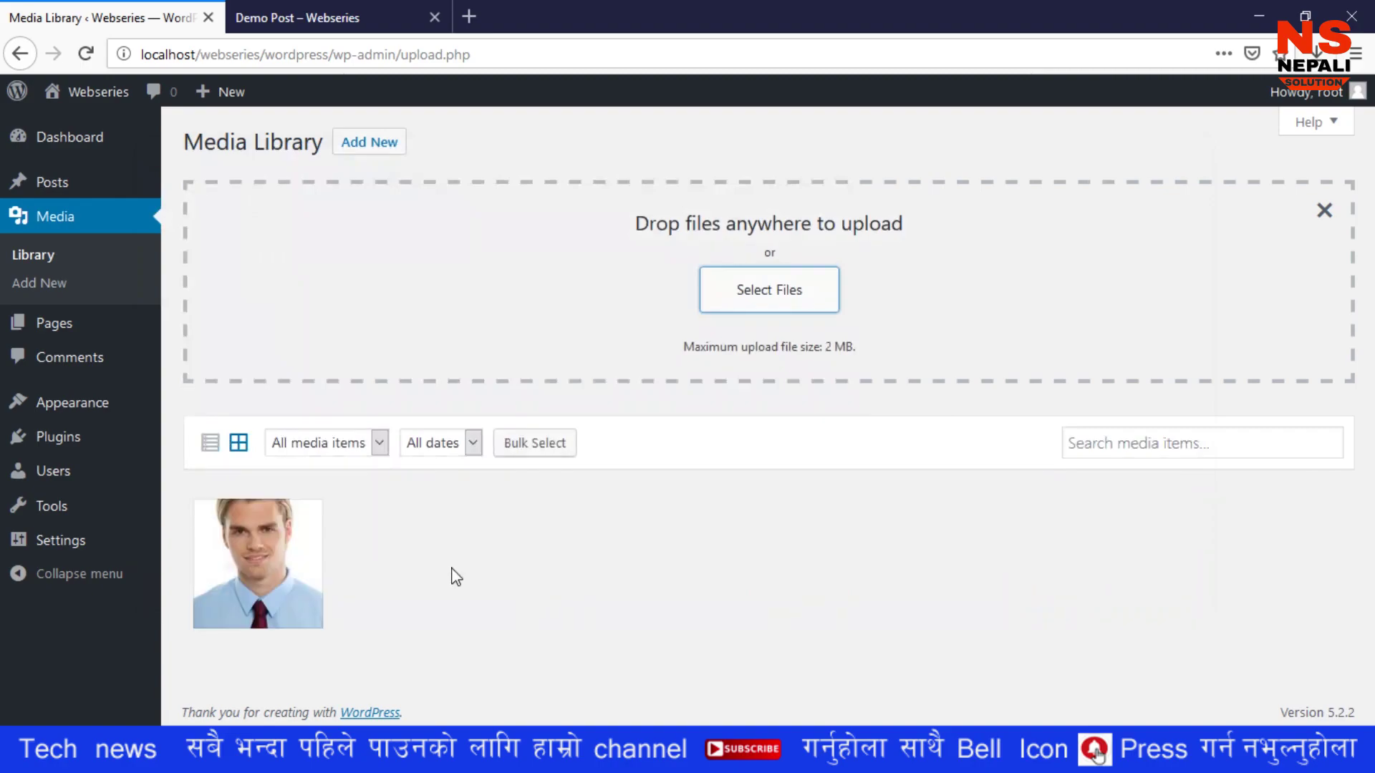
left_click(288, 591)
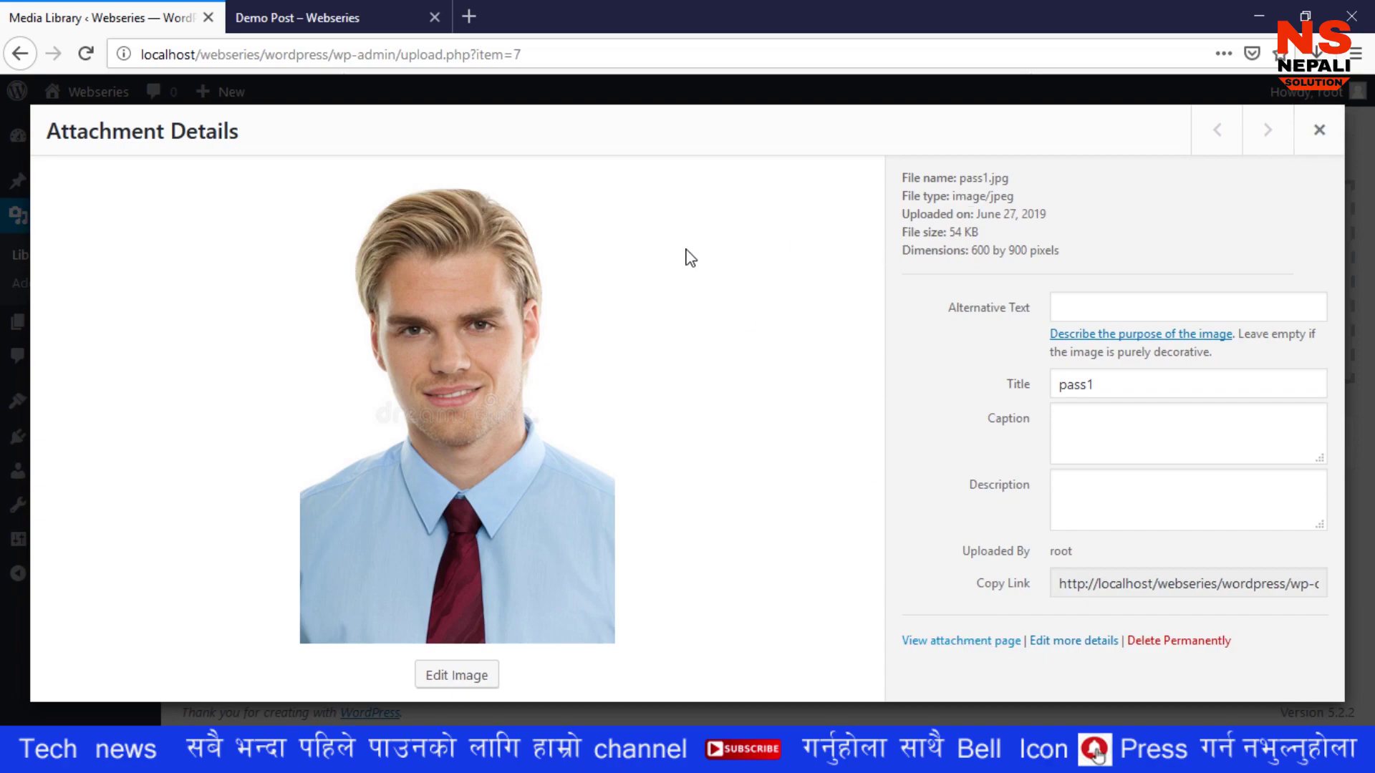
left_click(1318, 143)
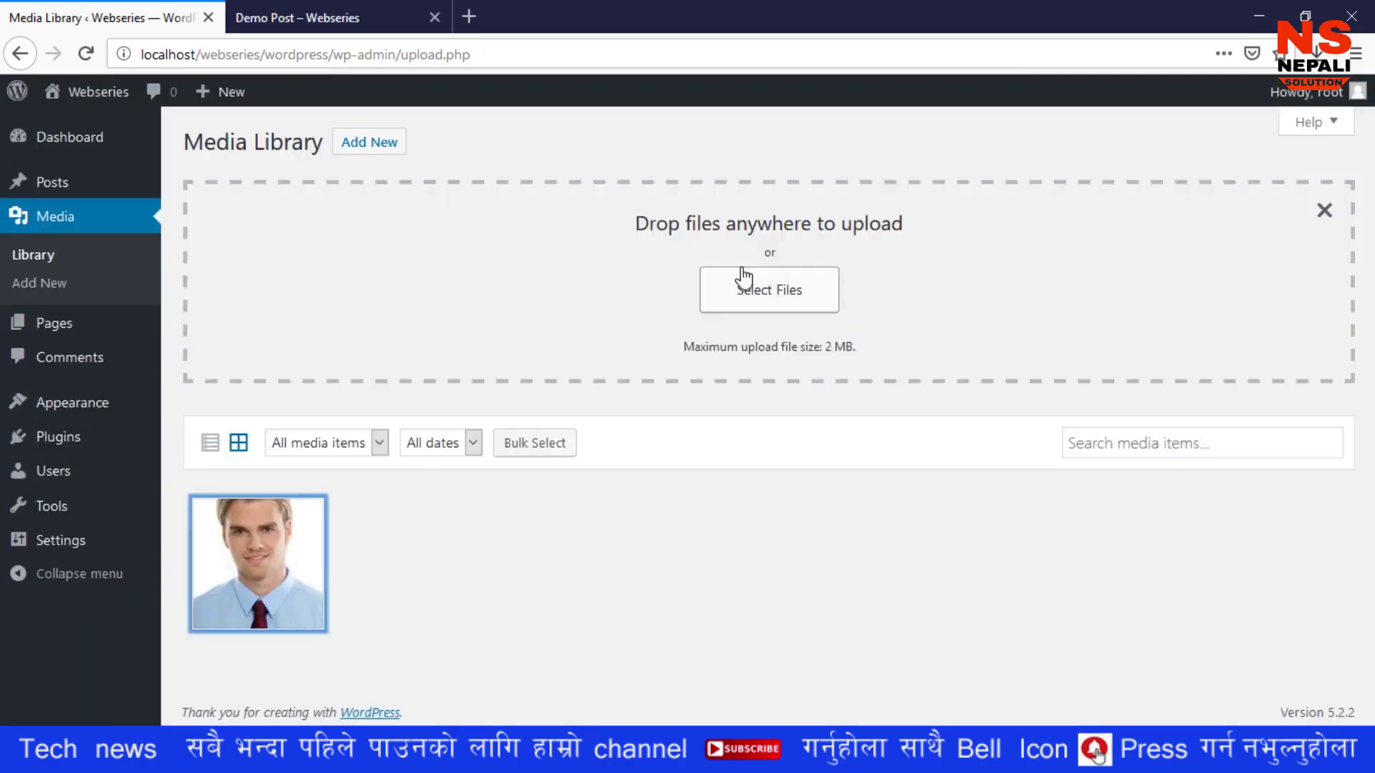
Step: Open the list of all pages and look over the existing pages
mouse_move(85, 324)
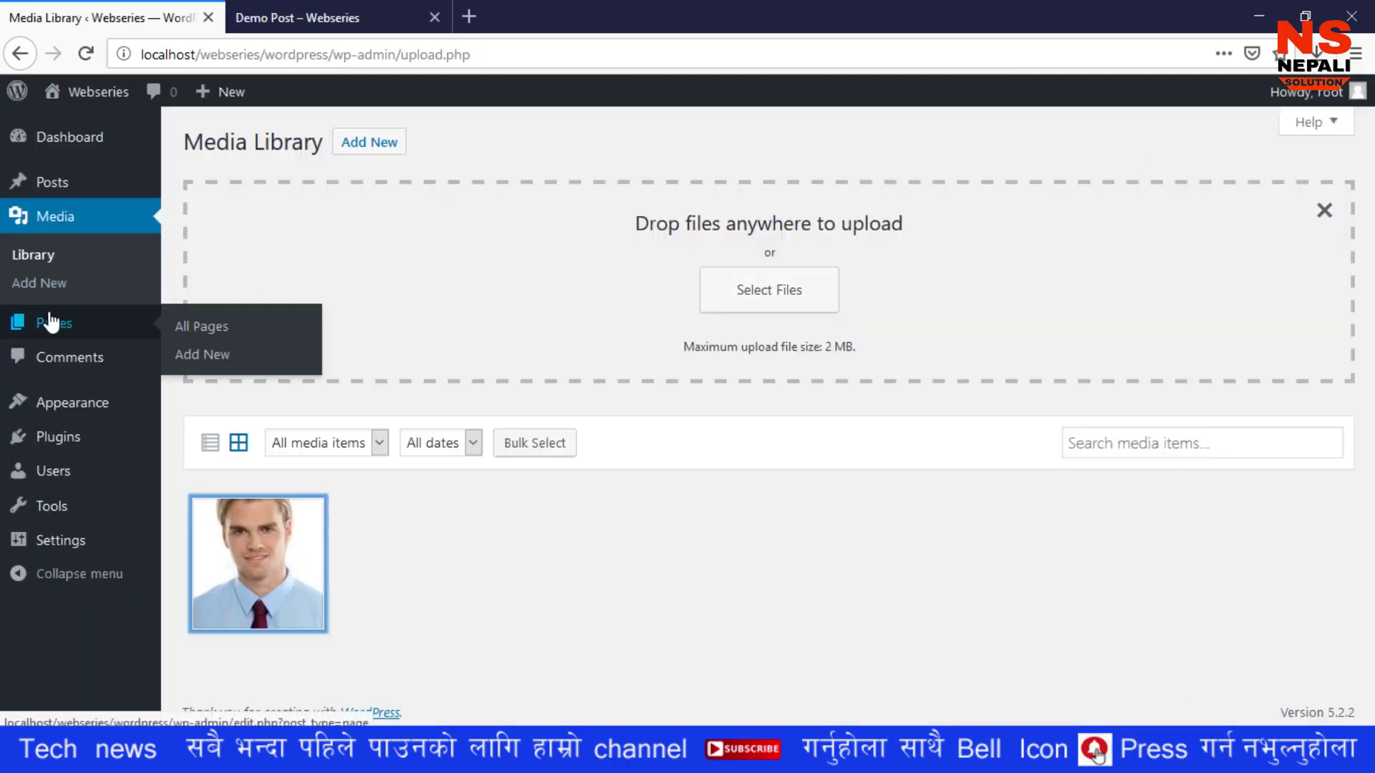
left_click(45, 323)
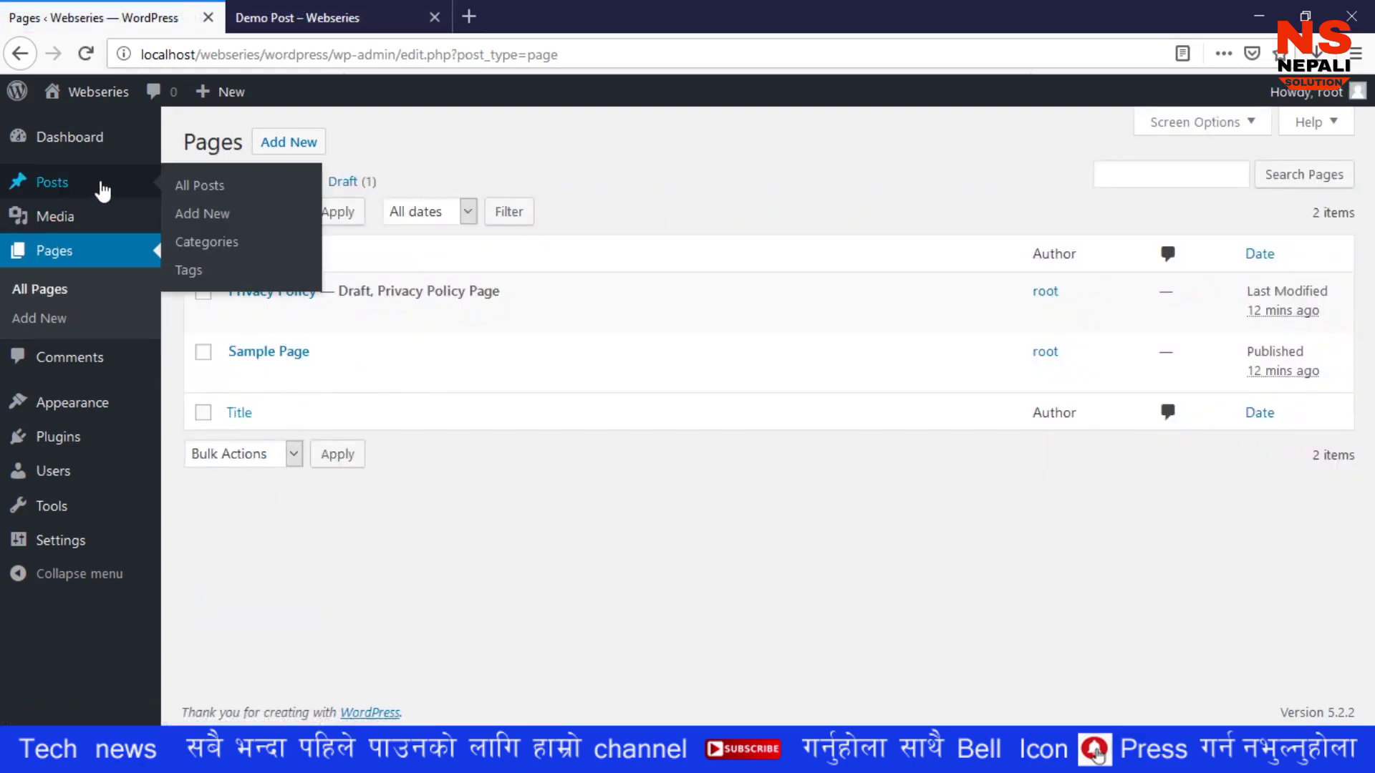
mouse_move(277, 328)
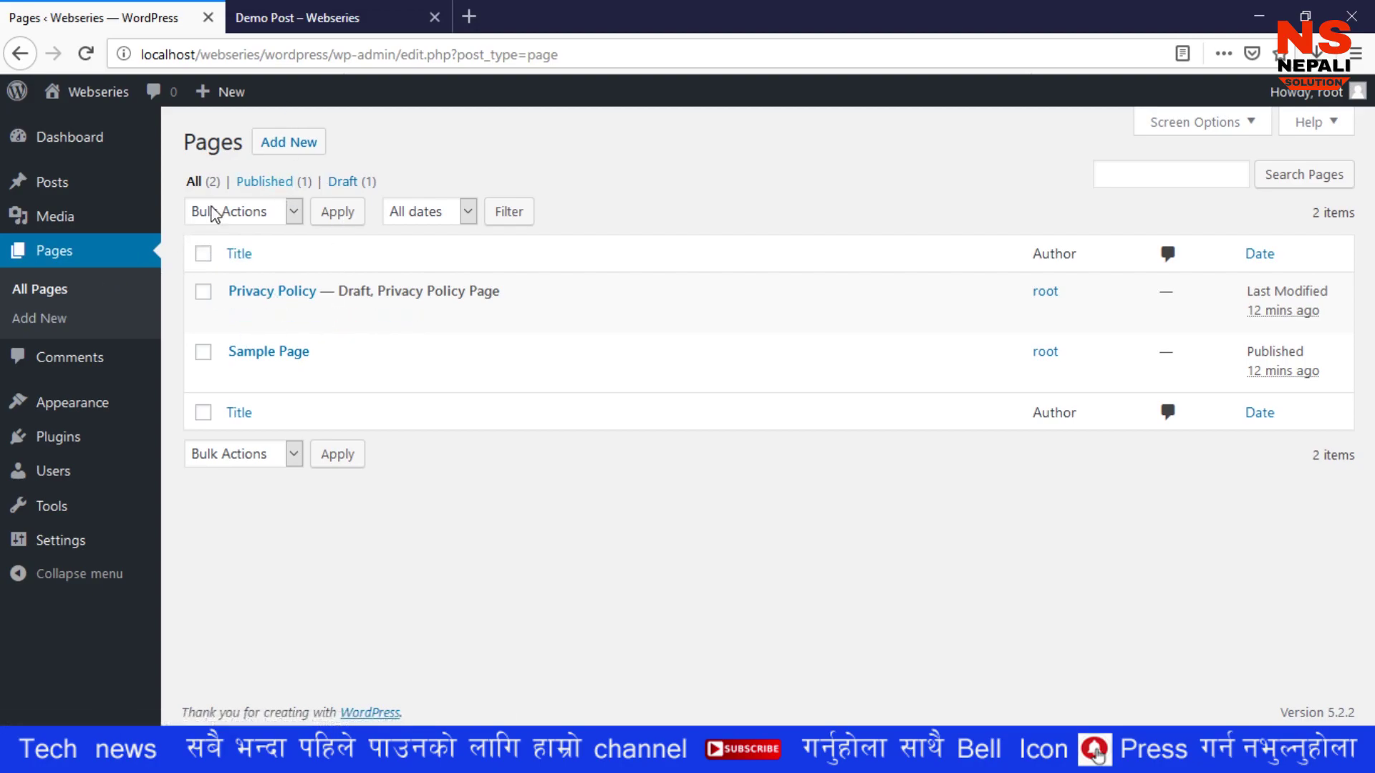
Step: Create a new page titled "Home" with an empty body and publish it
left_click(48, 320)
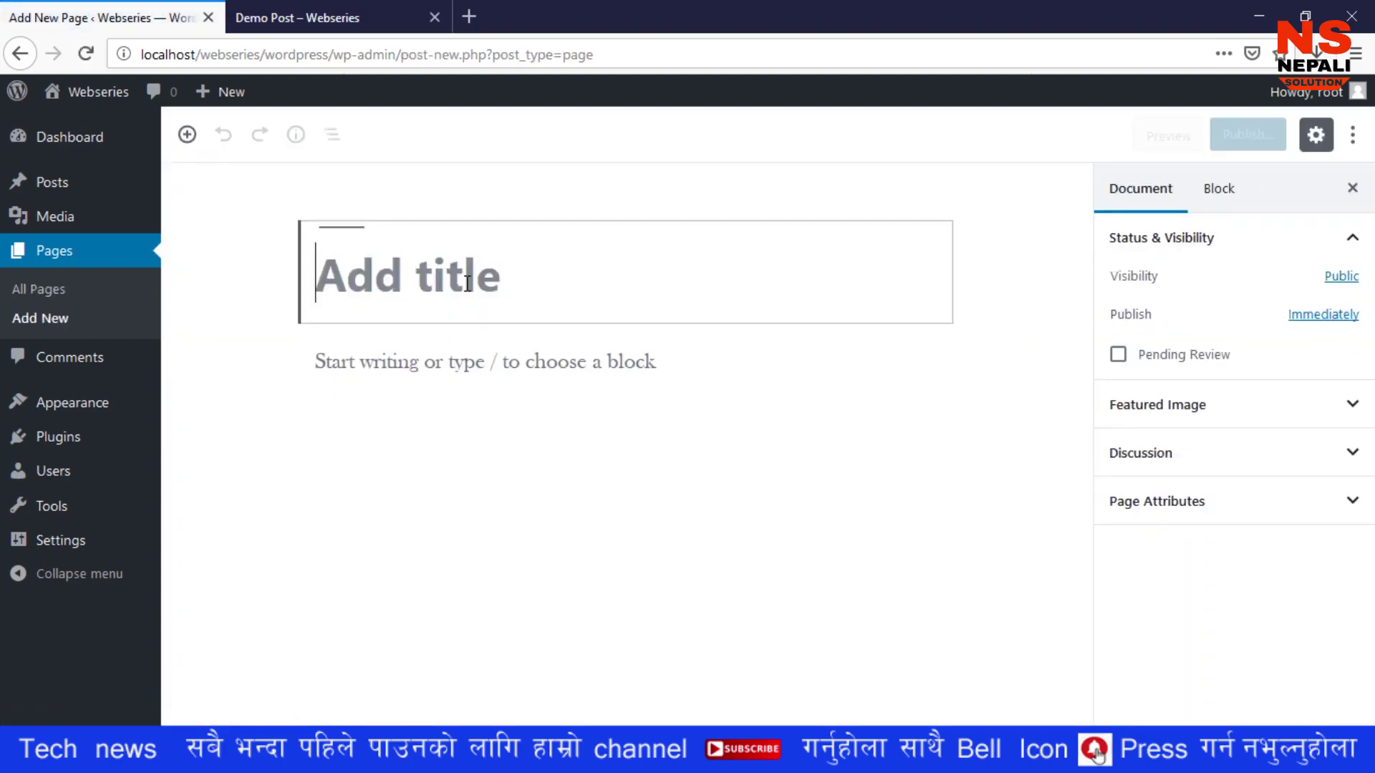
left_click(427, 360)
left_click(626, 319)
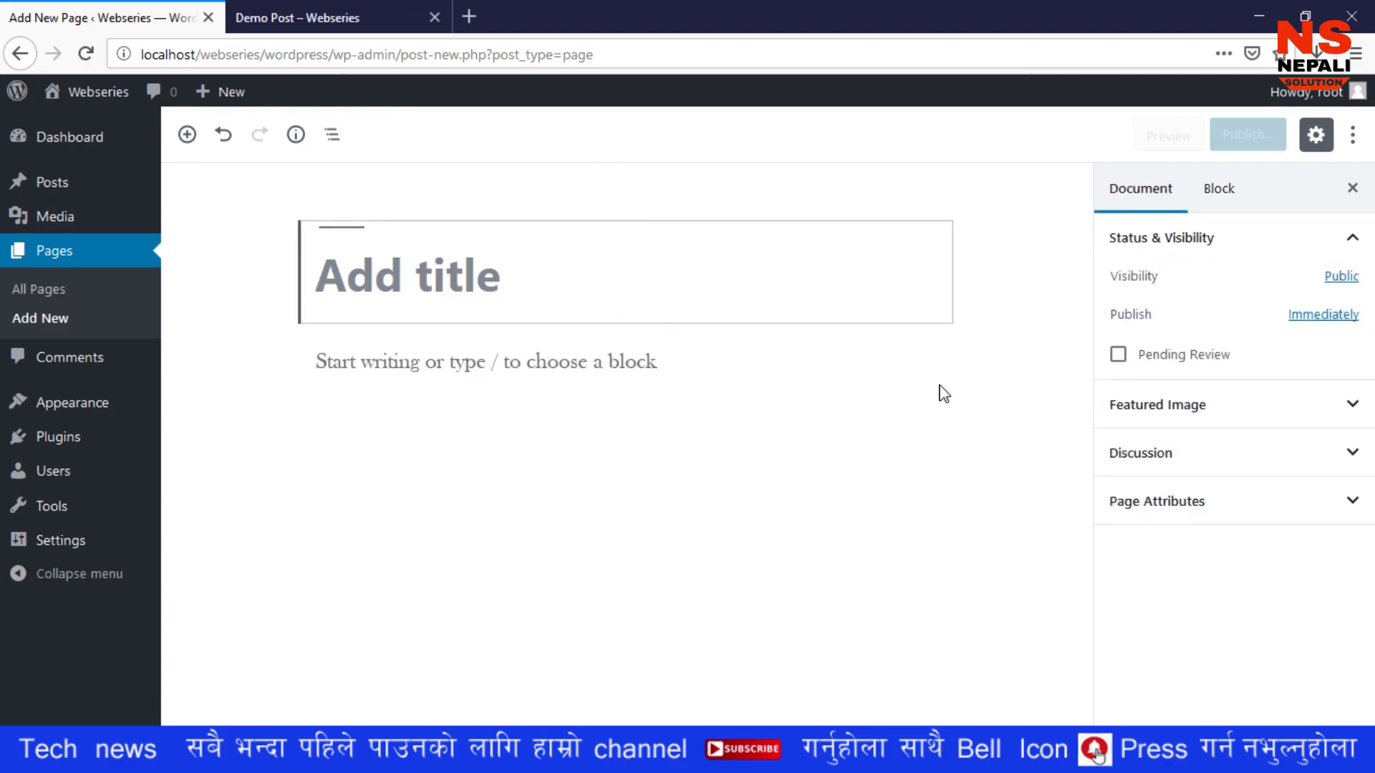
type("Home")
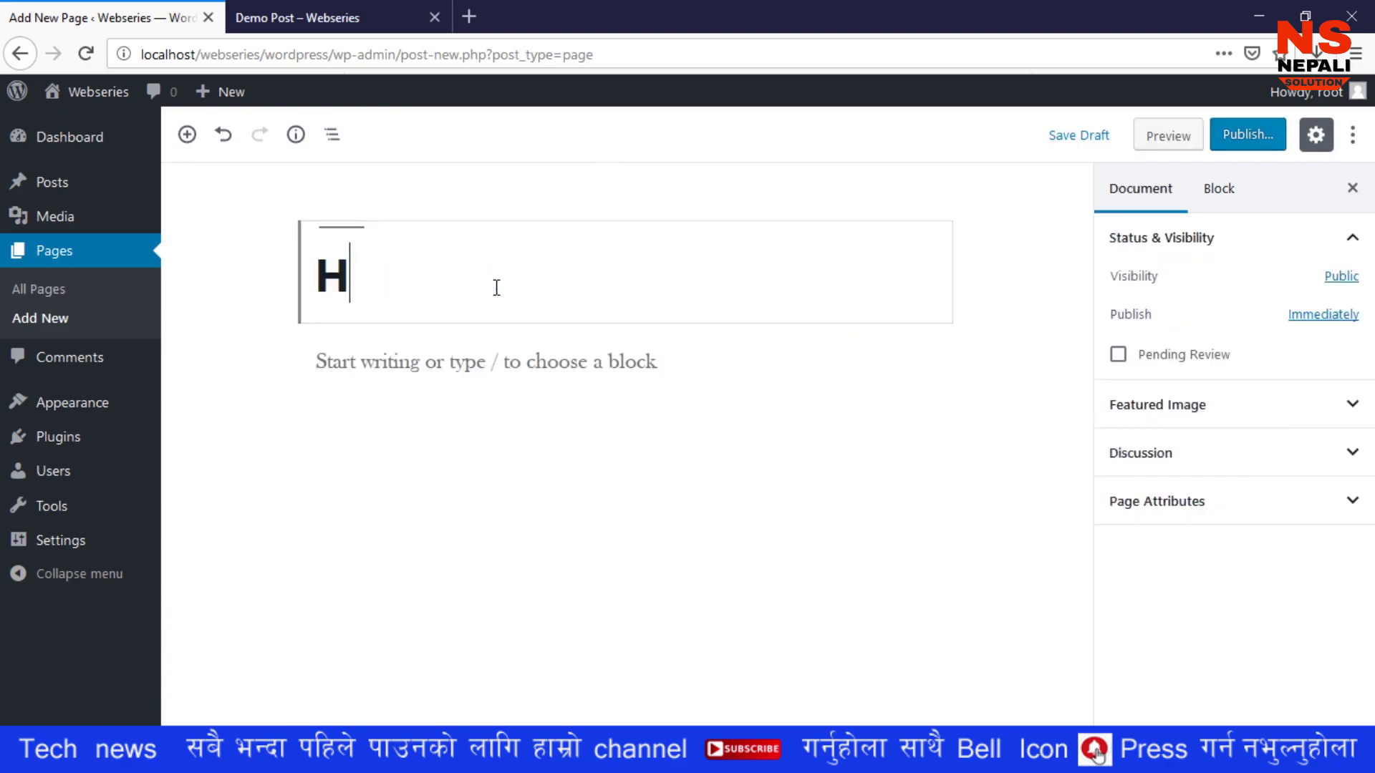
left_click(439, 359)
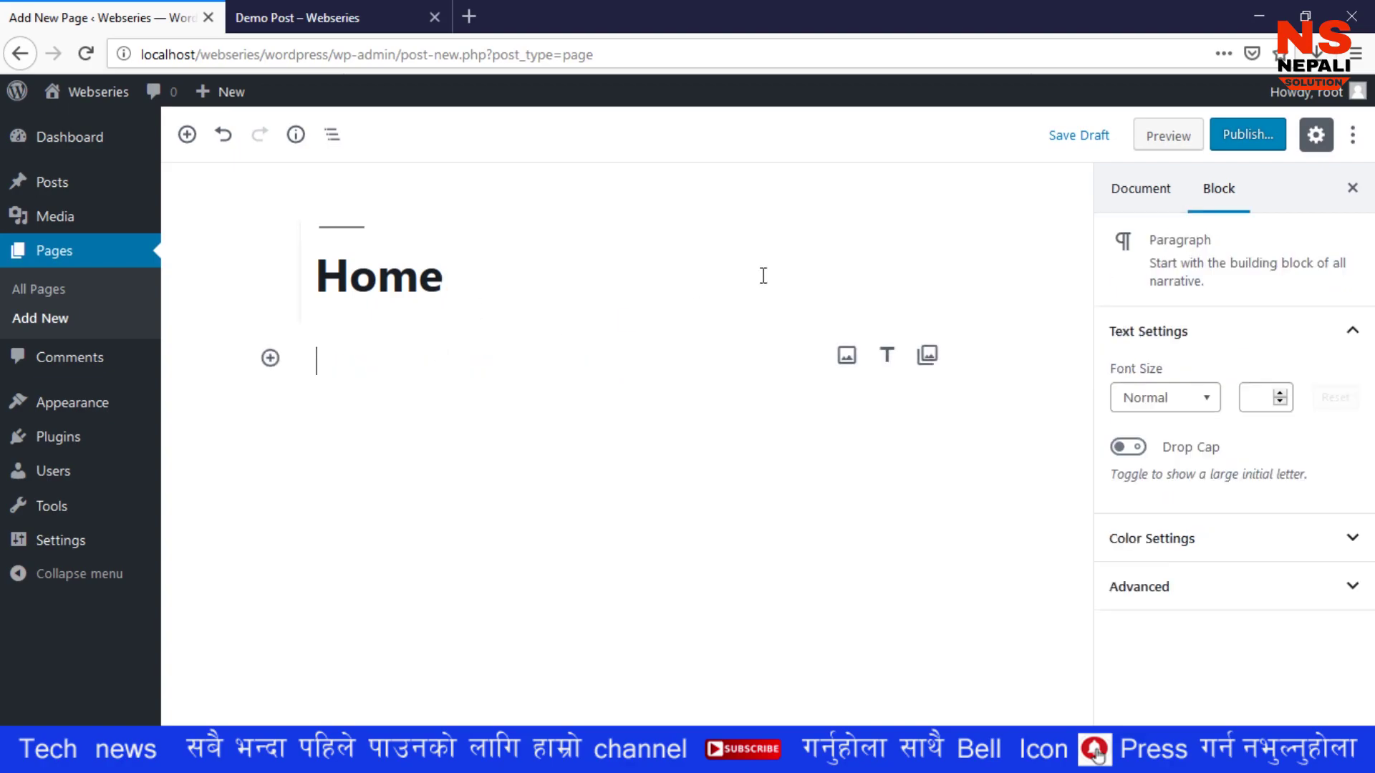
left_click(762, 275)
left_click(1277, 147)
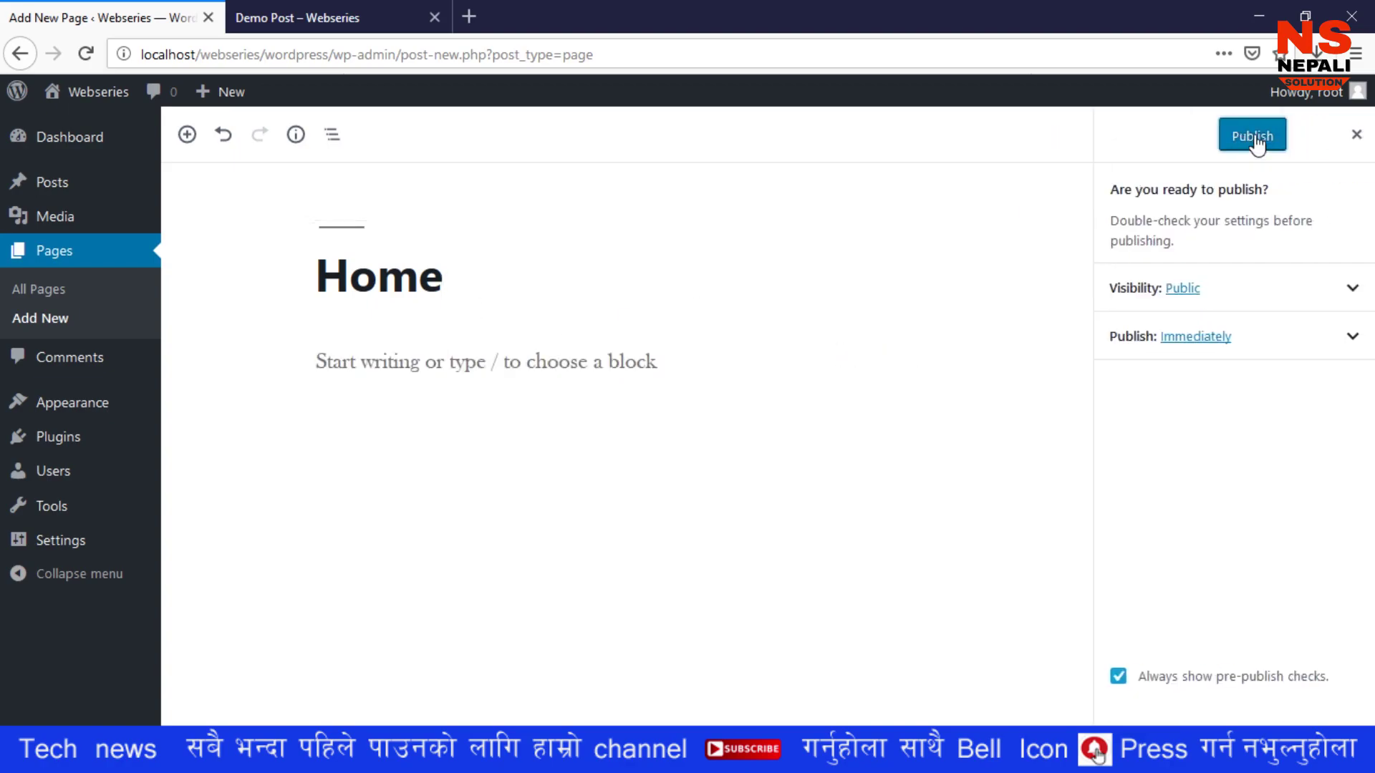
left_click(1265, 136)
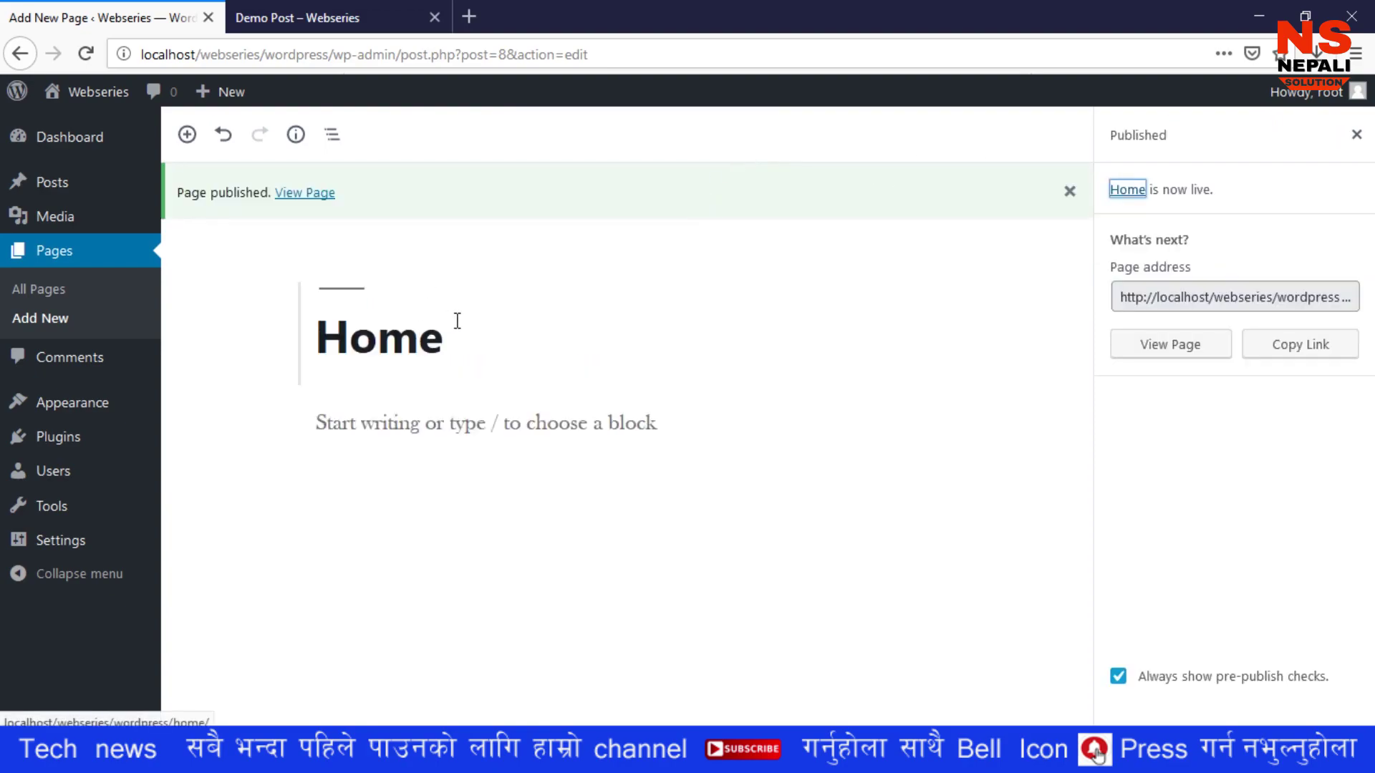
Step: Check the published Home page's title and permalink in the editor, and return to the list of all pages
left_click(456, 320)
left_click_drag(456, 320, 267, 354)
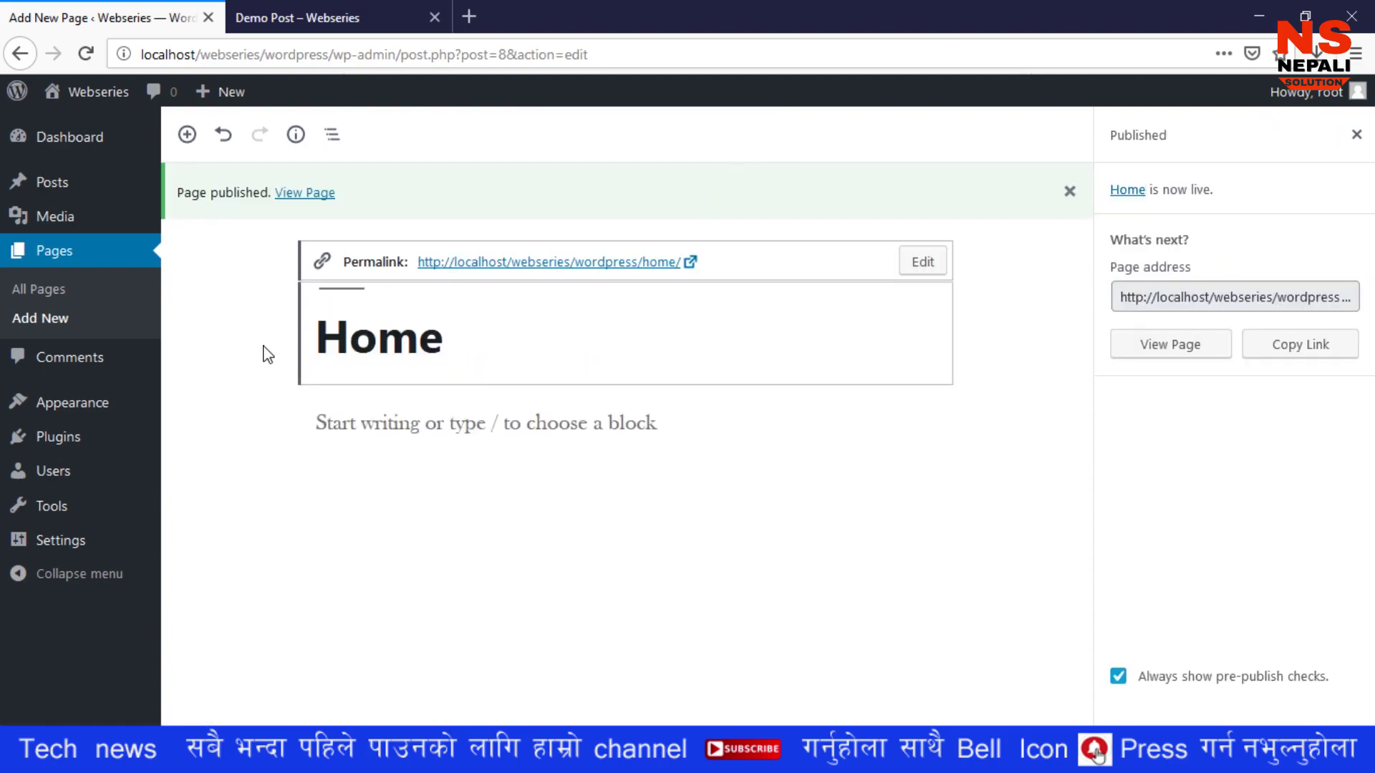
left_click(267, 354)
left_click(328, 351)
double_click(514, 316)
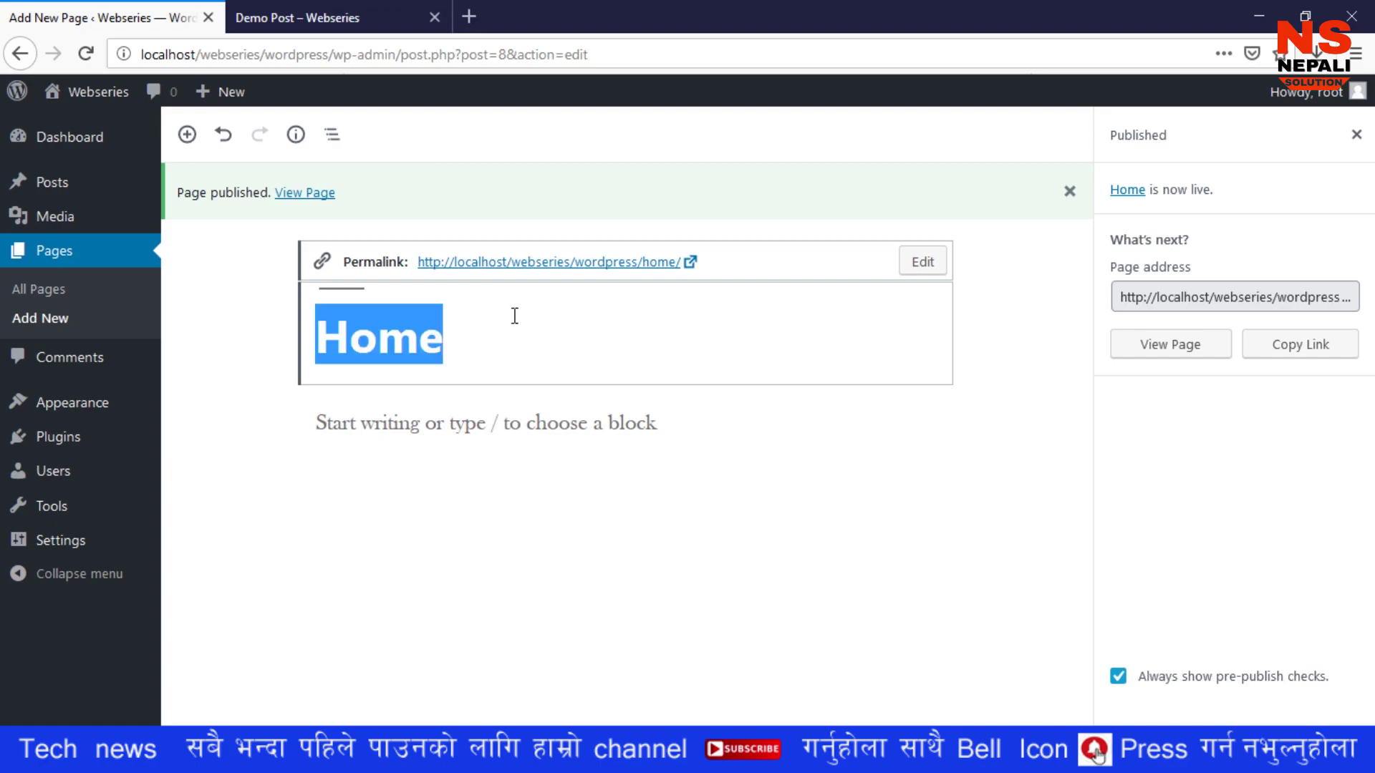
left_click(463, 382)
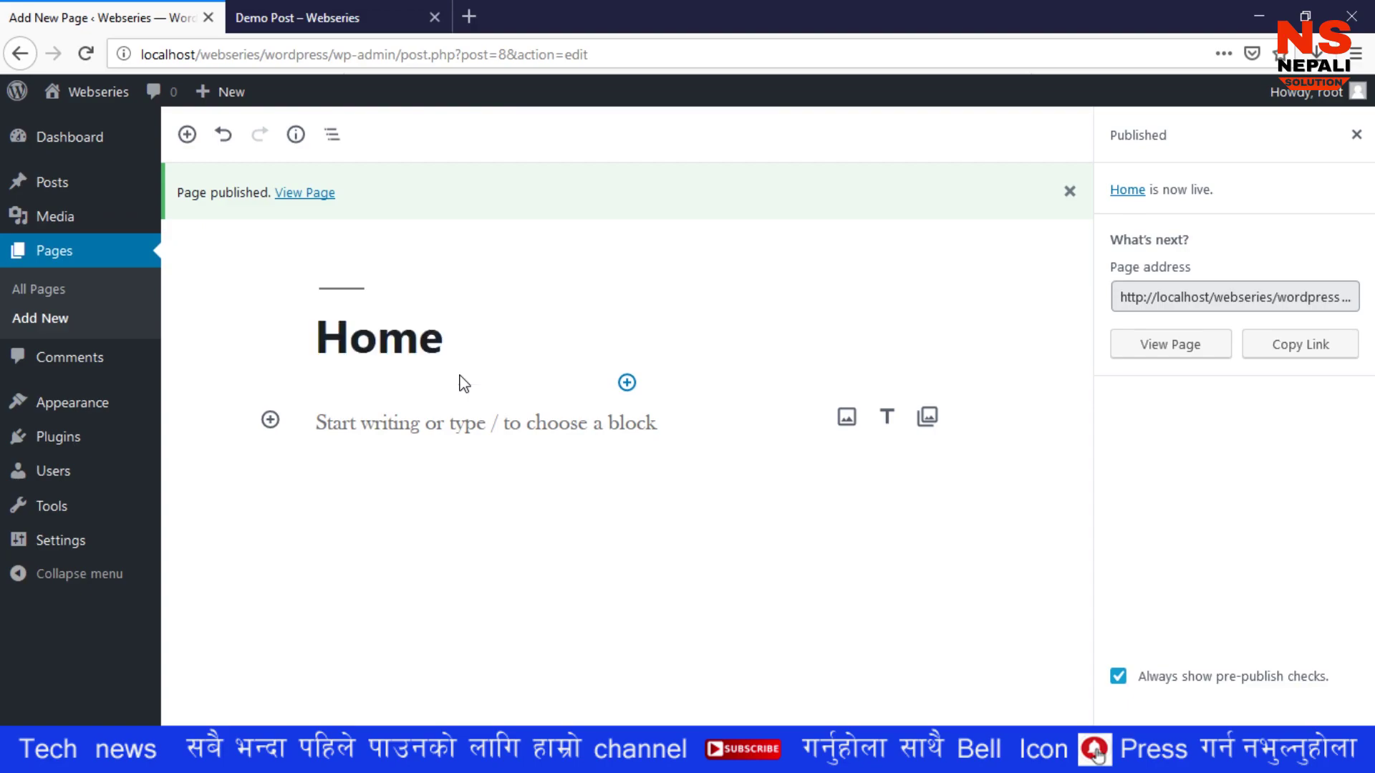
left_click(55, 294)
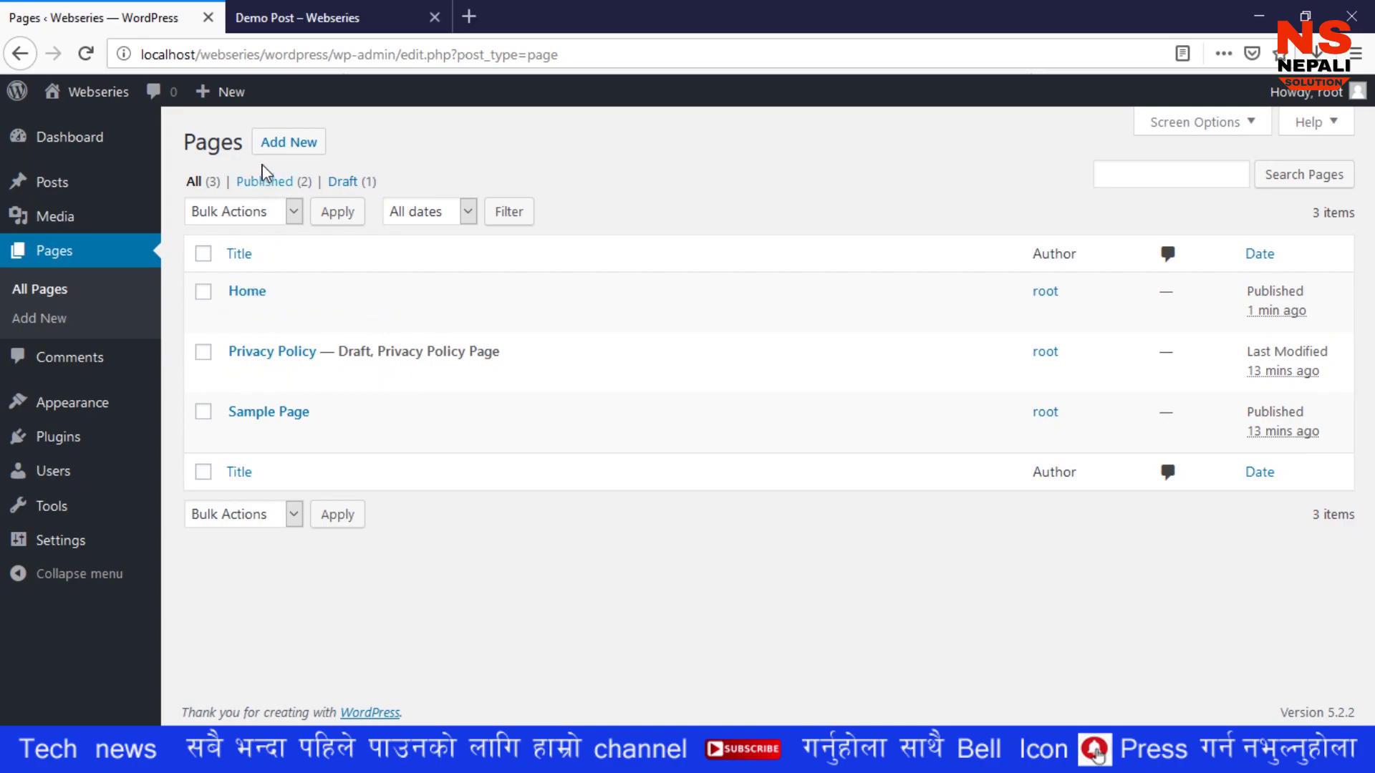
Step: Create a new page titled "About Us" with an empty body and publish it
left_click(285, 143)
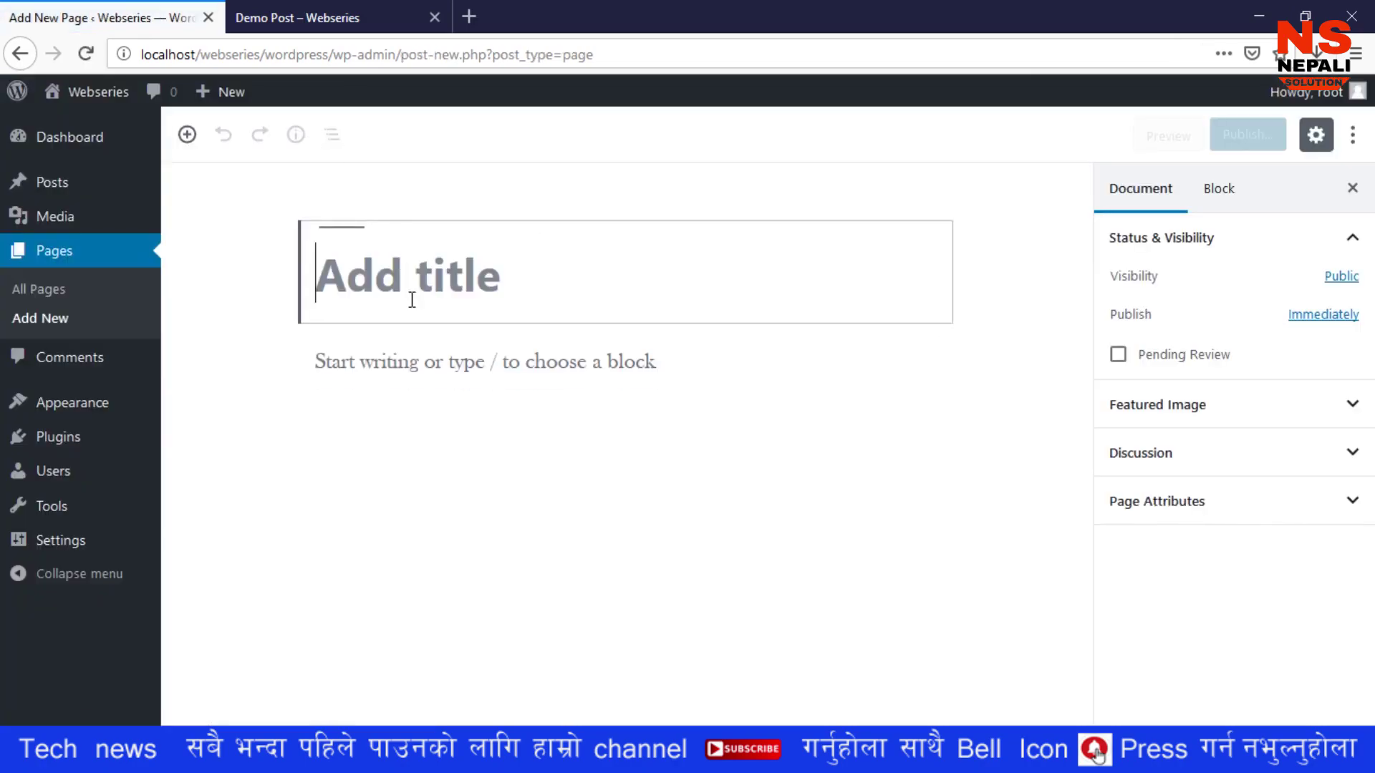
type("About")
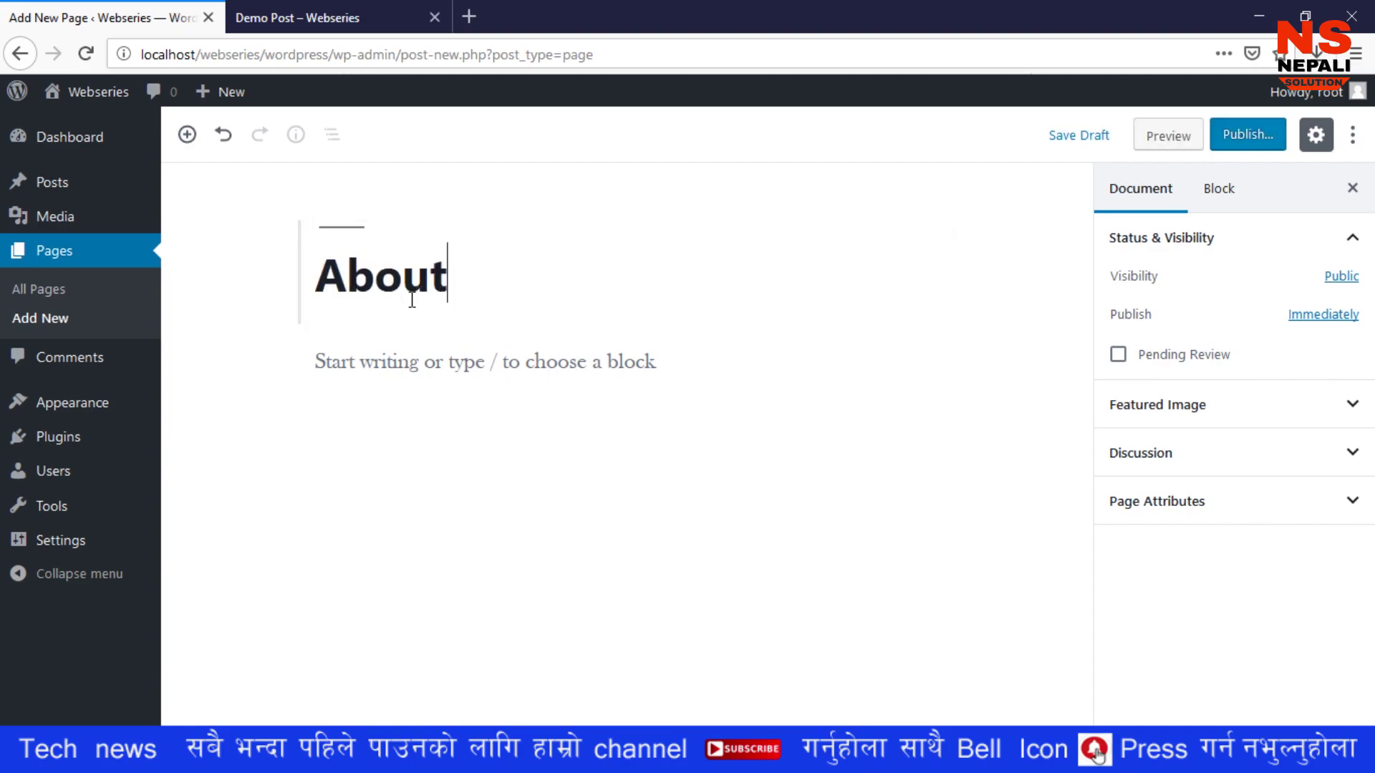
type(" Us")
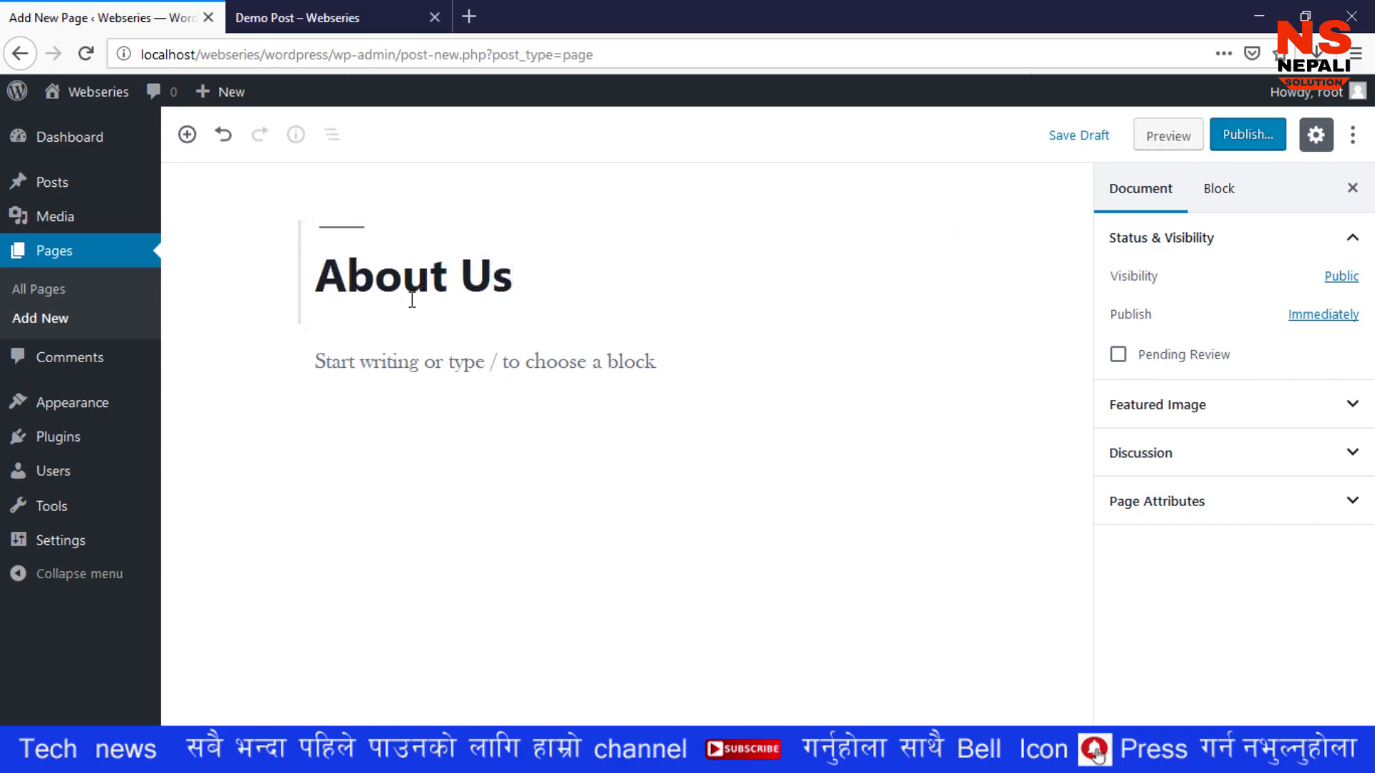
left_click(1268, 143)
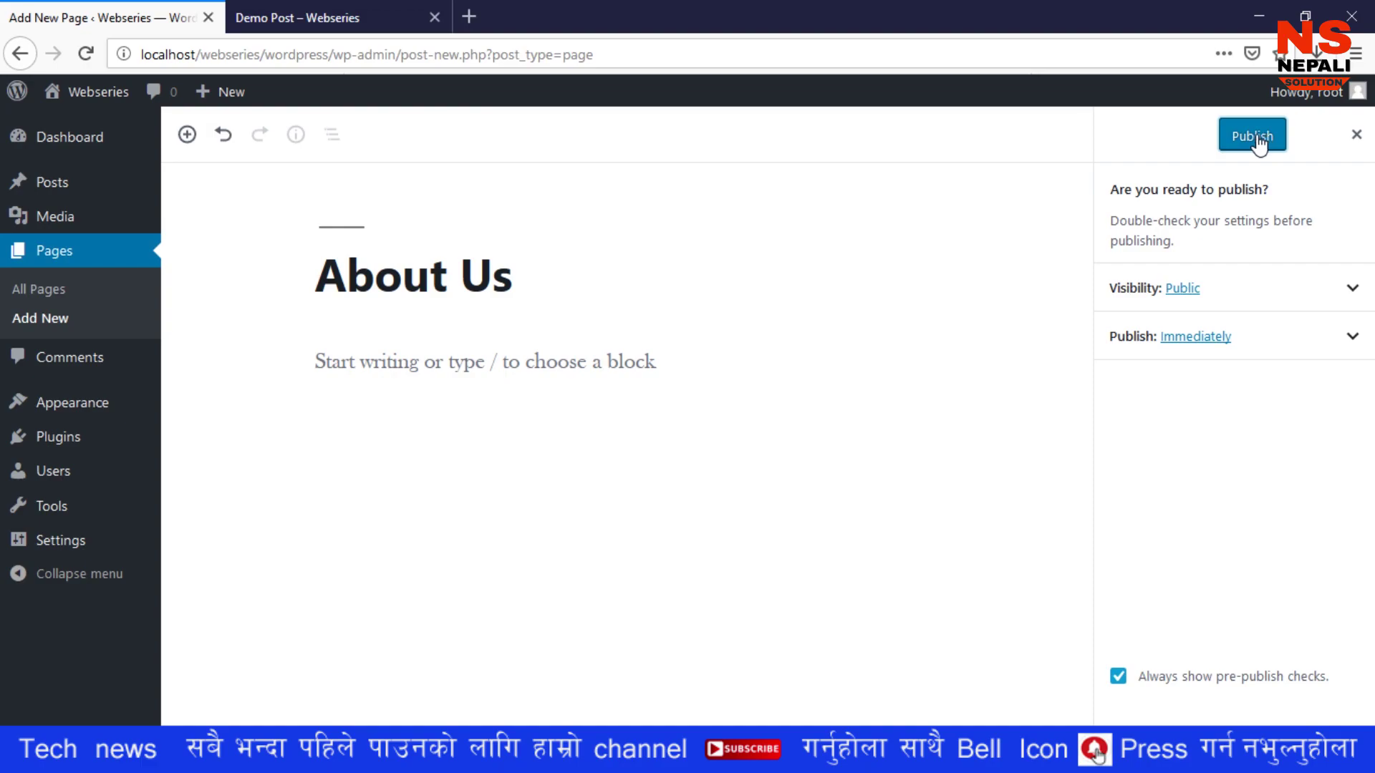
left_click(1261, 142)
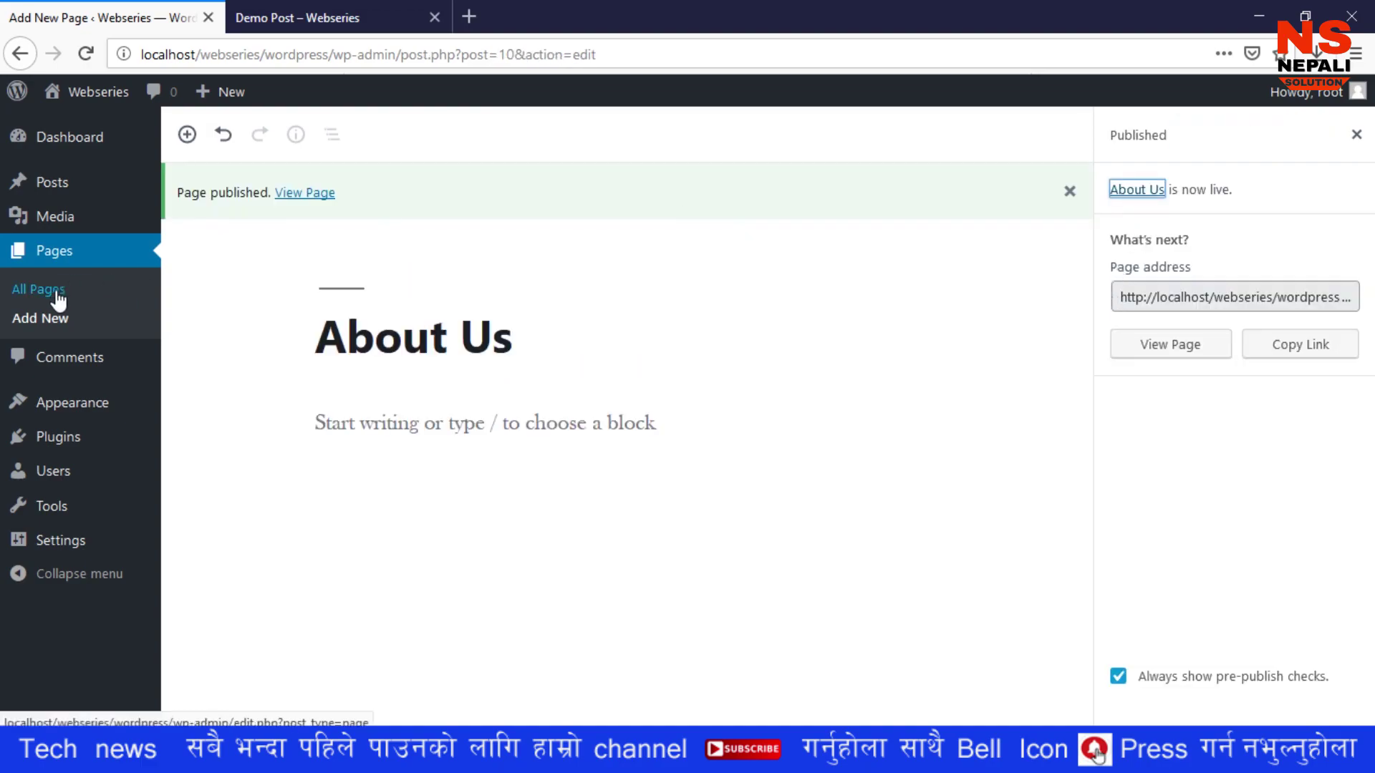
Step: Create another new page titled "Contact Us" with an empty body and publish it
left_click(52, 320)
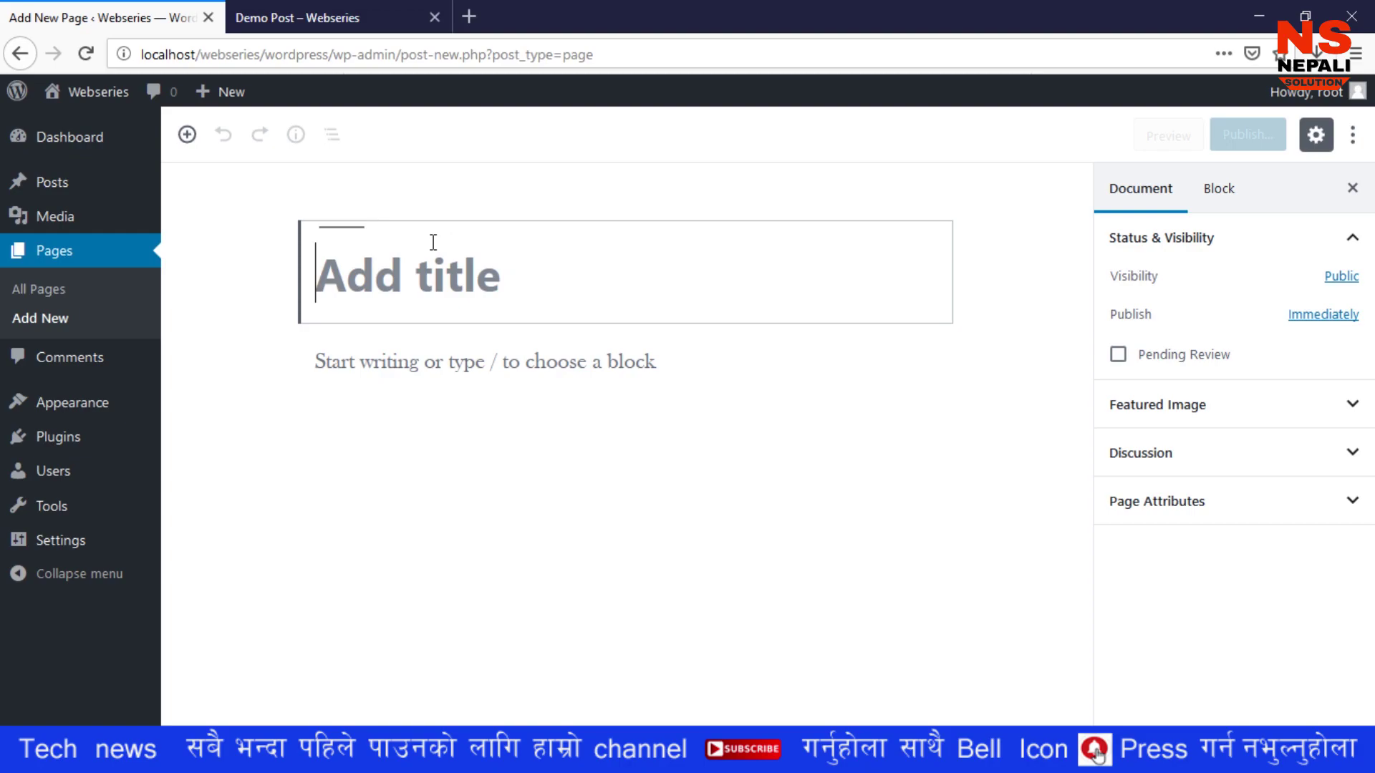
type("Contact U")
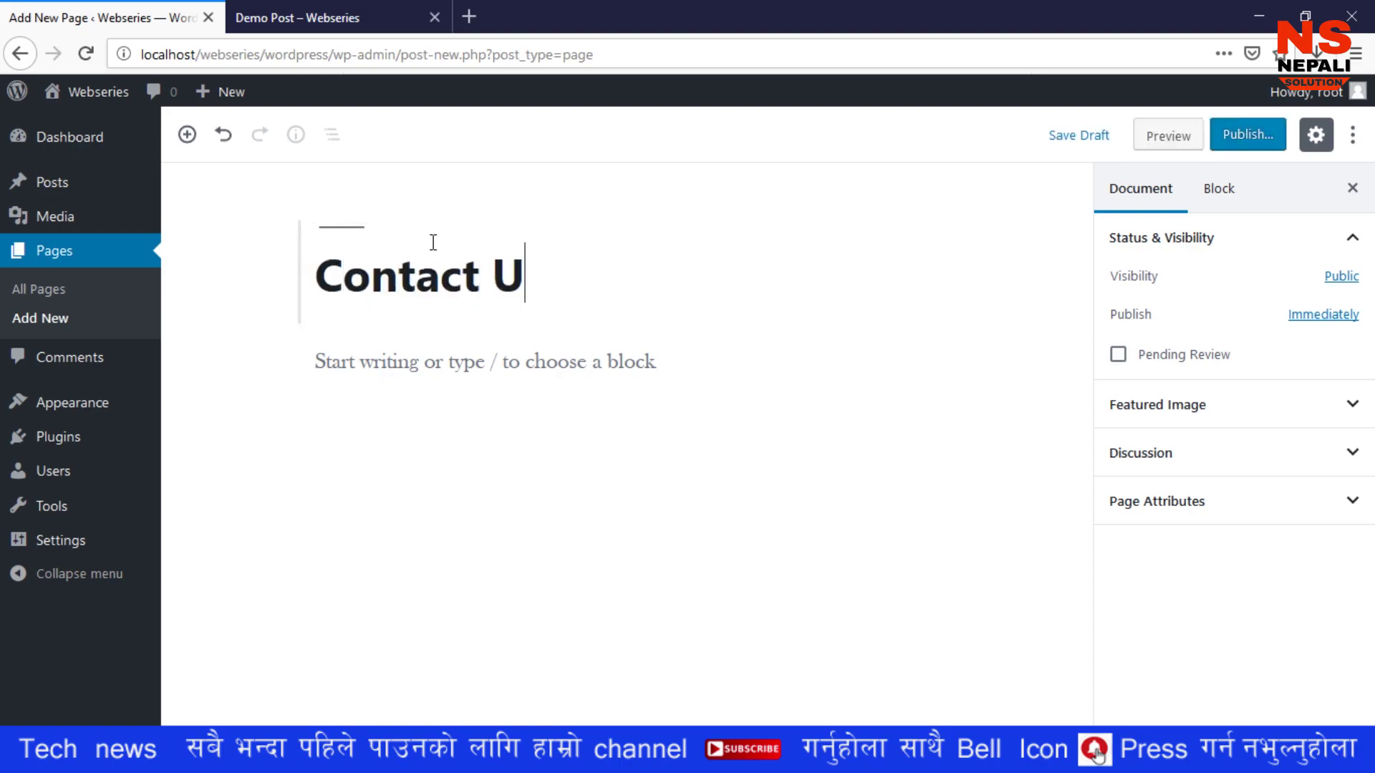
type("s")
left_click(1228, 143)
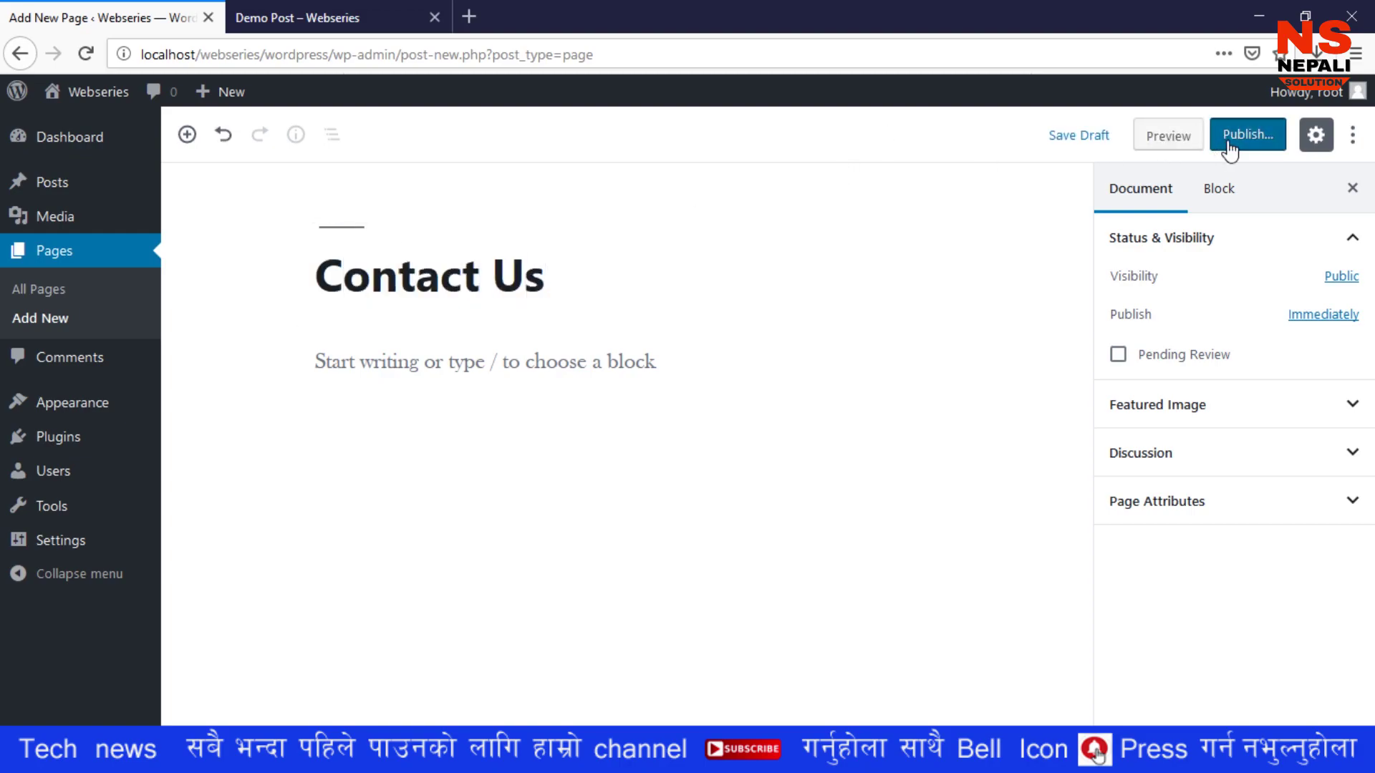
left_click(1229, 147)
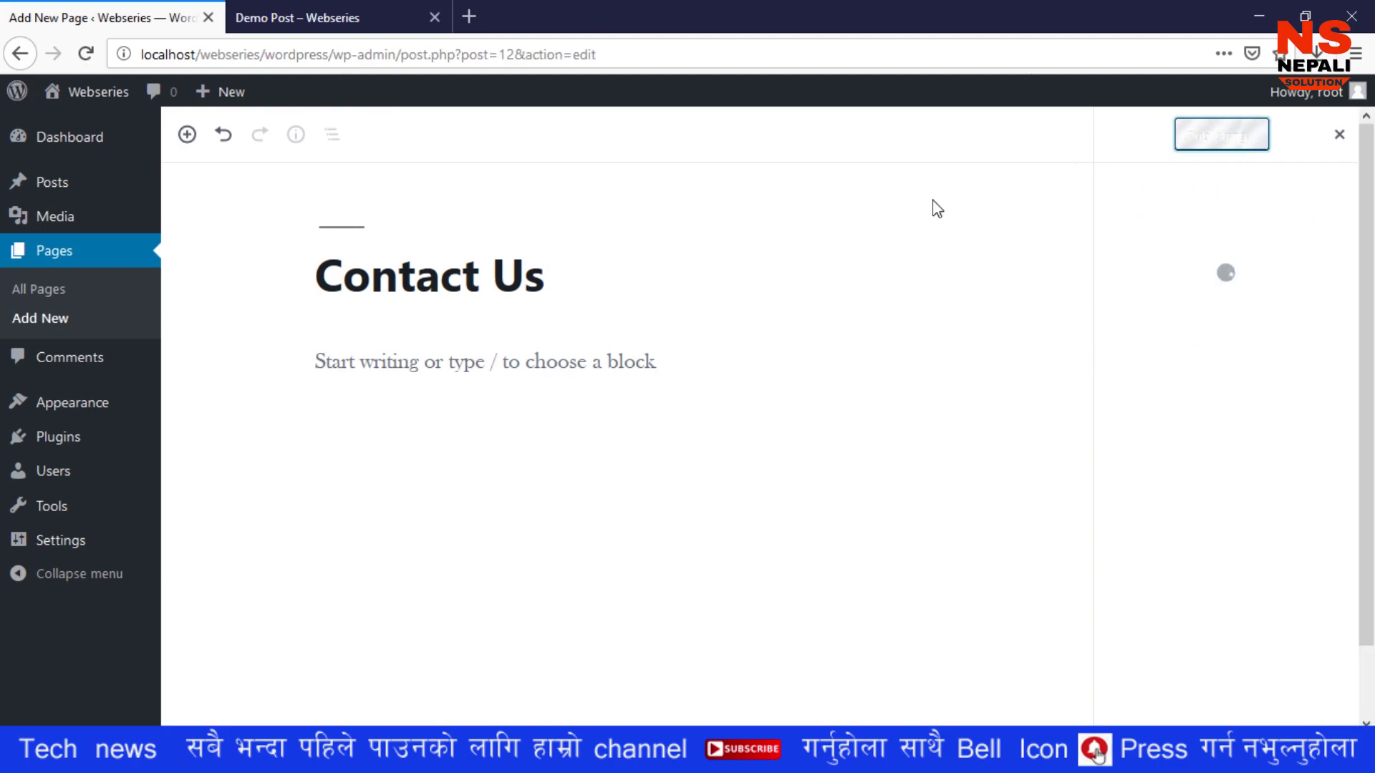
Step: View the published Contact Us page in a separate browser tab, and close that tab and the Demo Post tab
left_click_drag(309, 333, 729, 318)
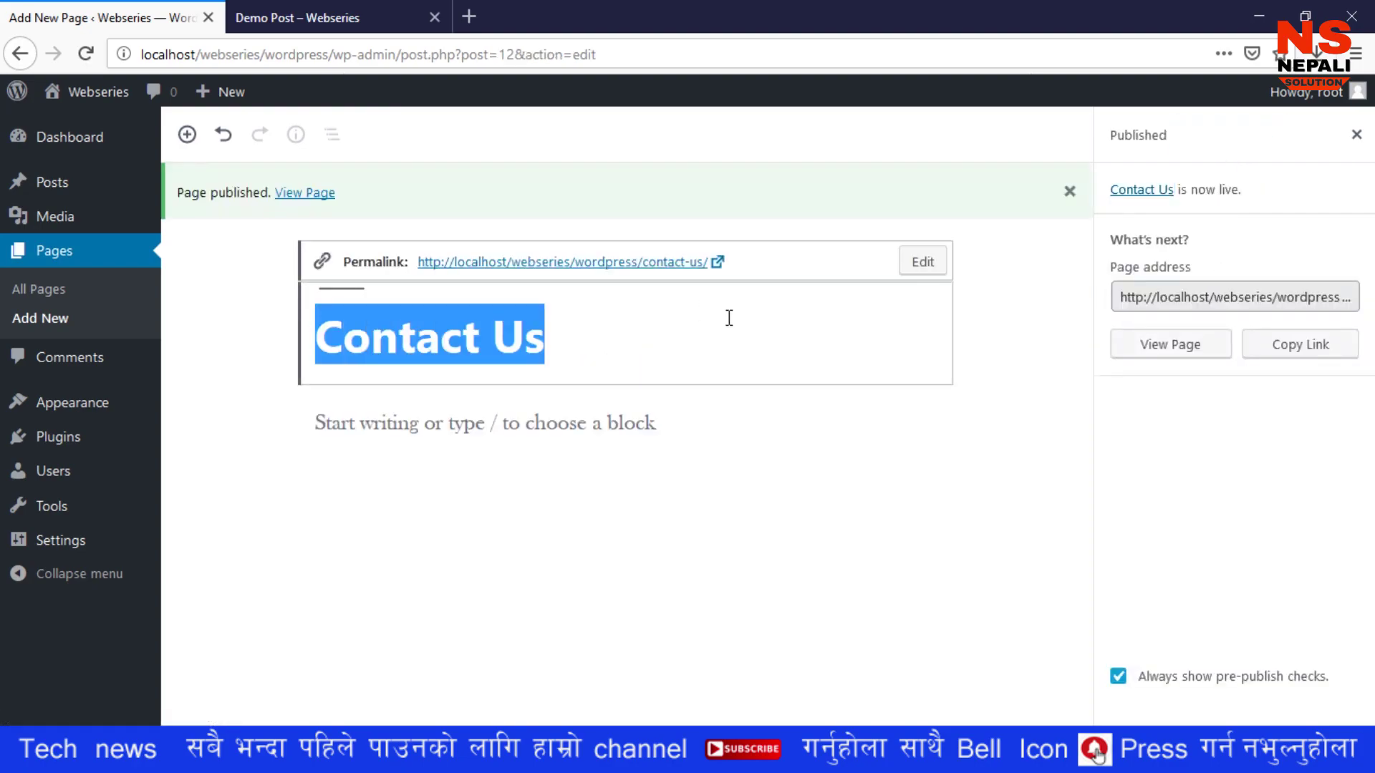
right_click(1173, 349)
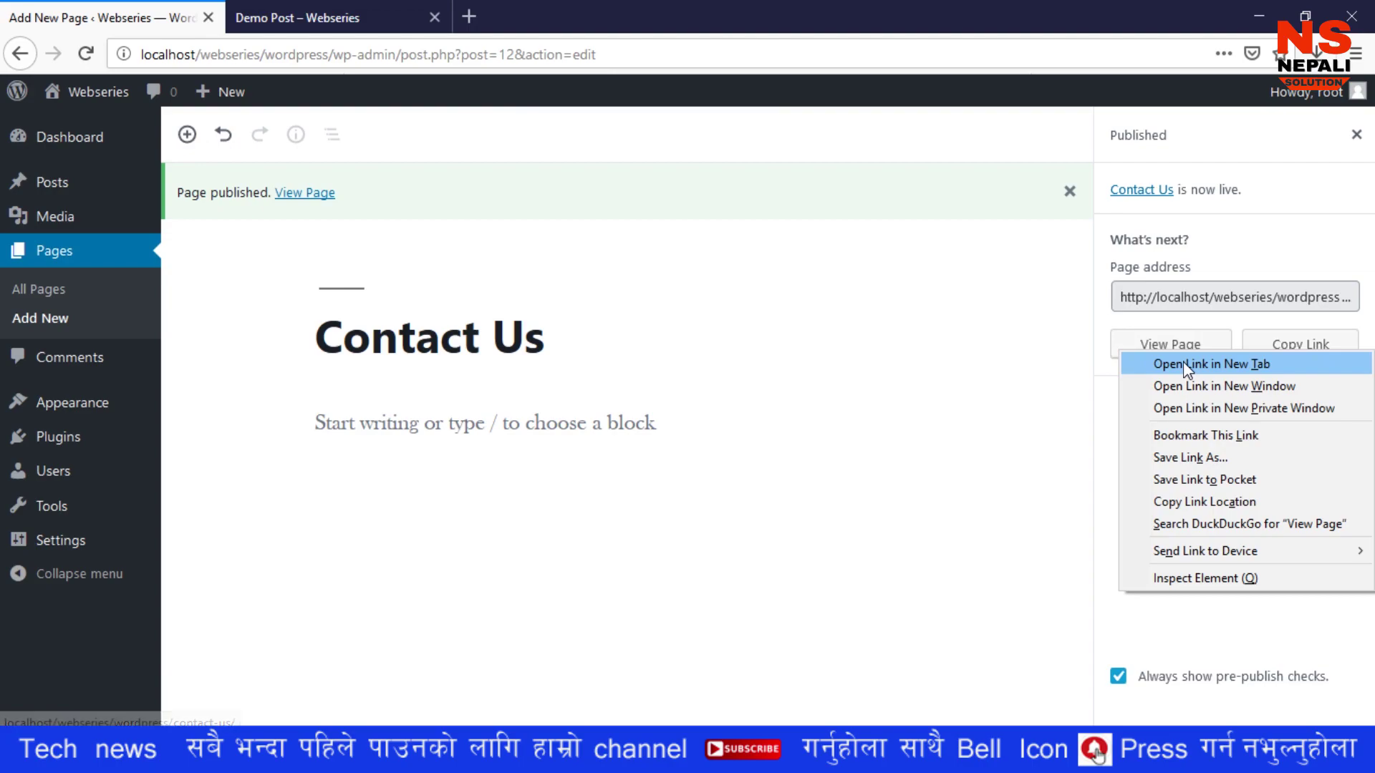
left_click(1187, 360)
left_click(287, 14)
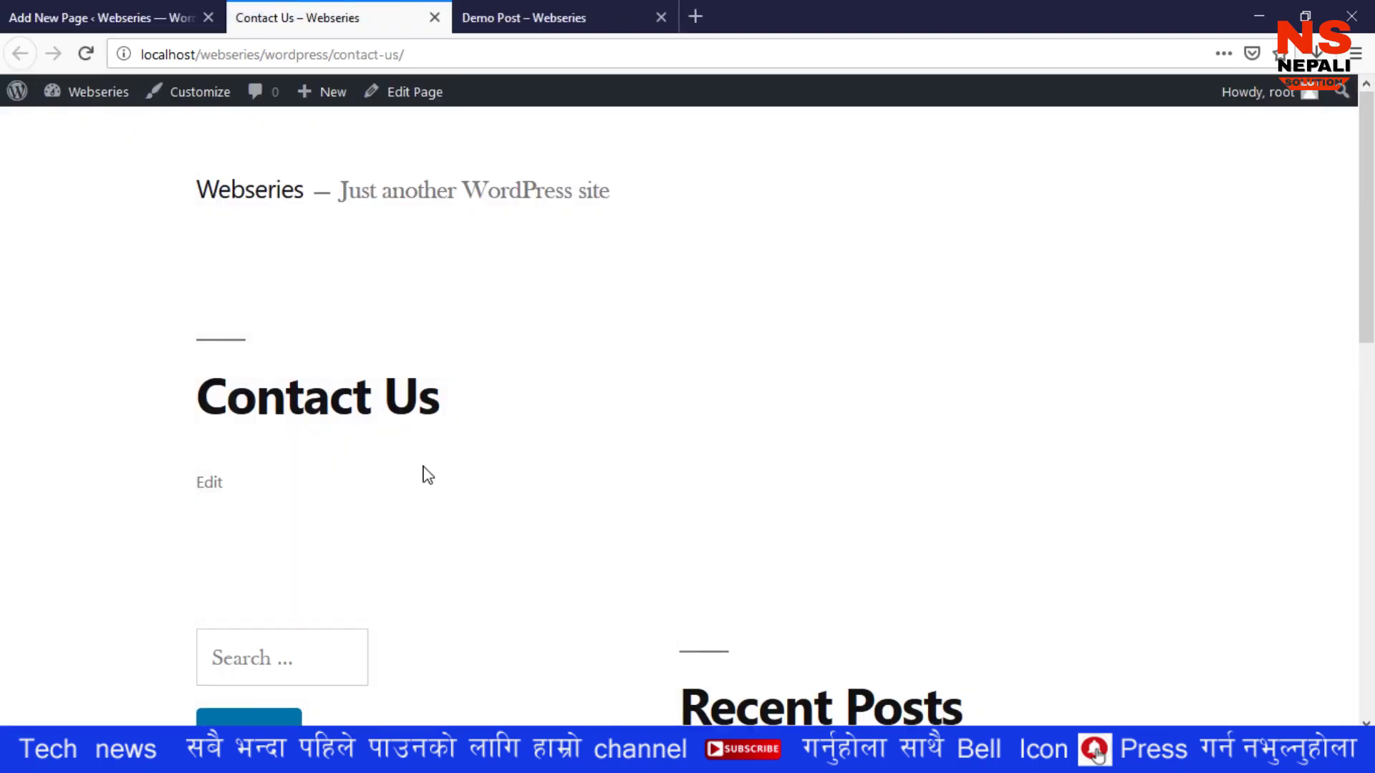
scroll(423, 475, "down", 5)
scroll(428, 474, "up", 5)
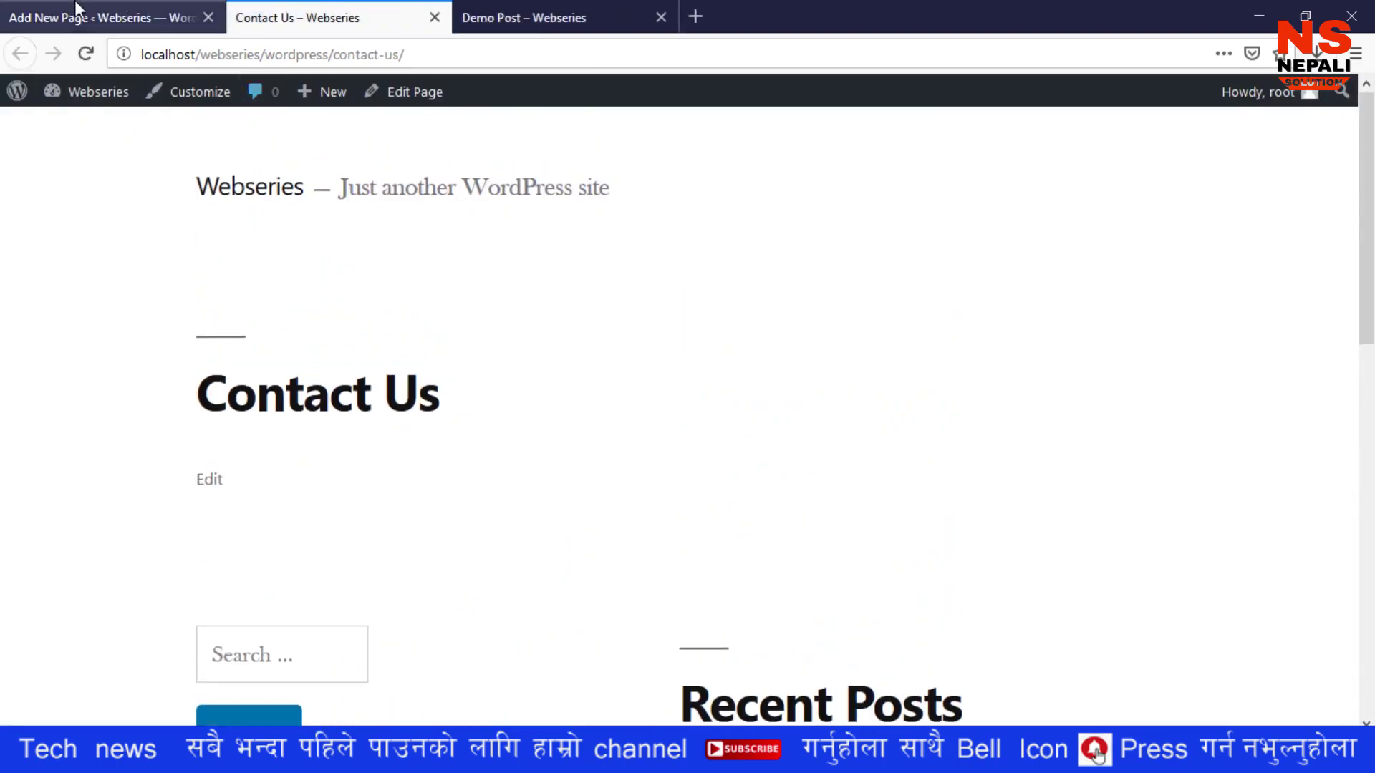
left_click(82, 11)
left_click(435, 18)
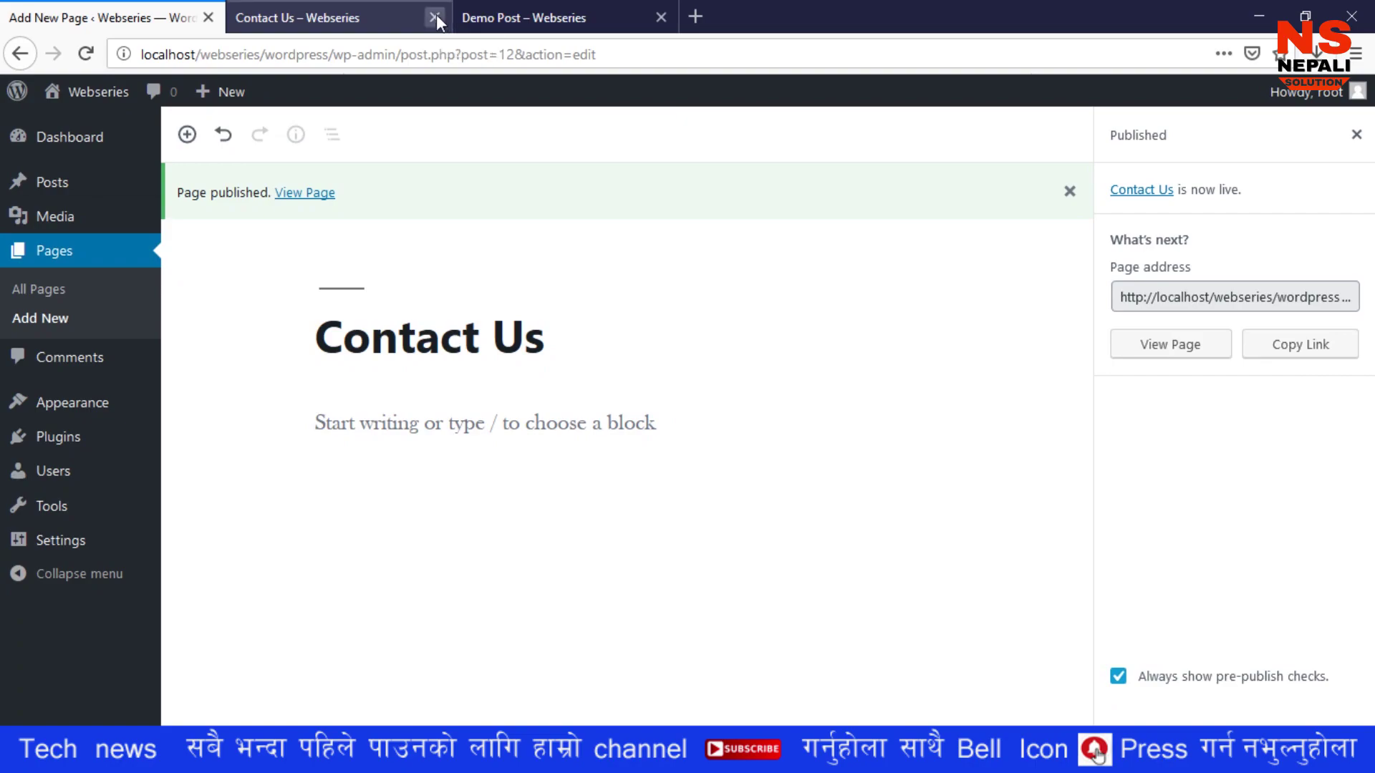
left_click(435, 17)
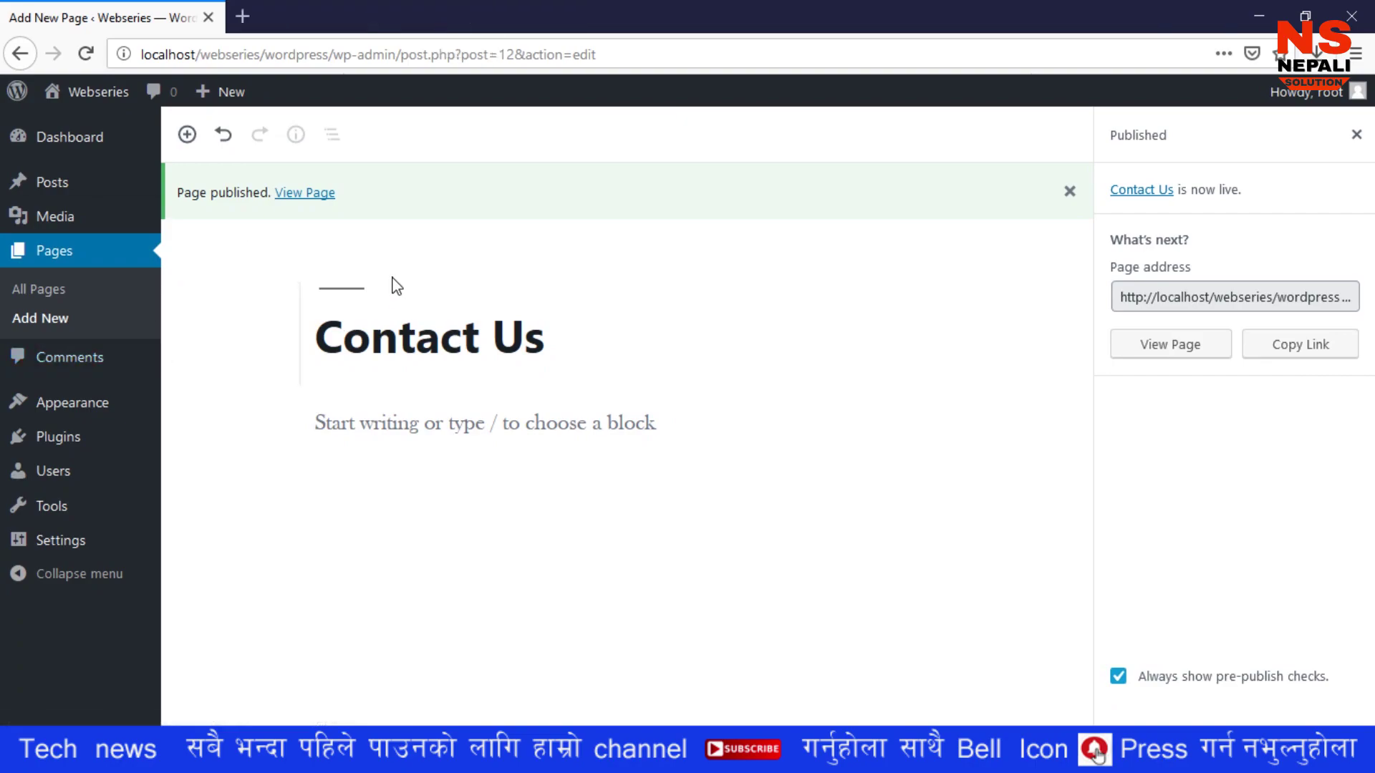
left_click(317, 337)
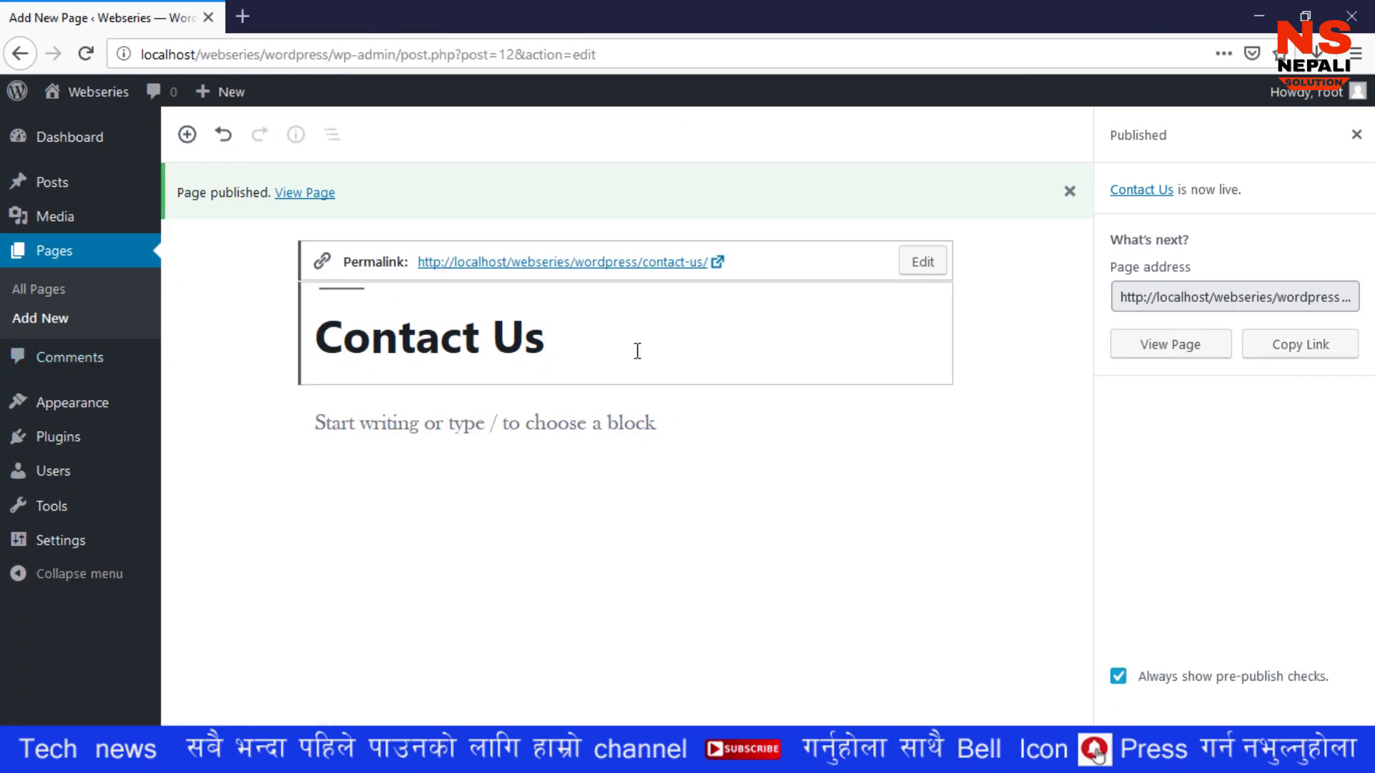
key("ctrl+shift+Left")
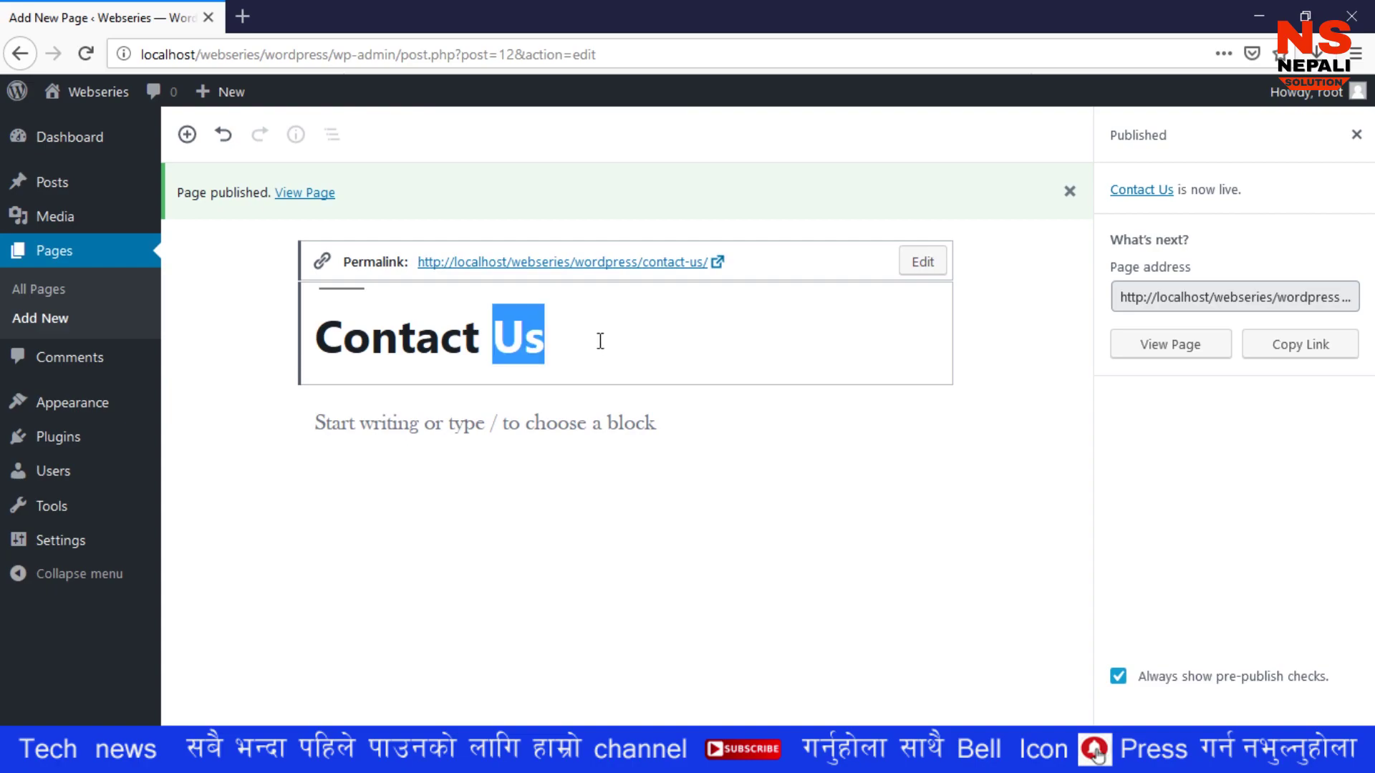
Step: Open the comments list, unapprove the sample comment on the "Hello world!" post, and approve it again
left_click(96, 359)
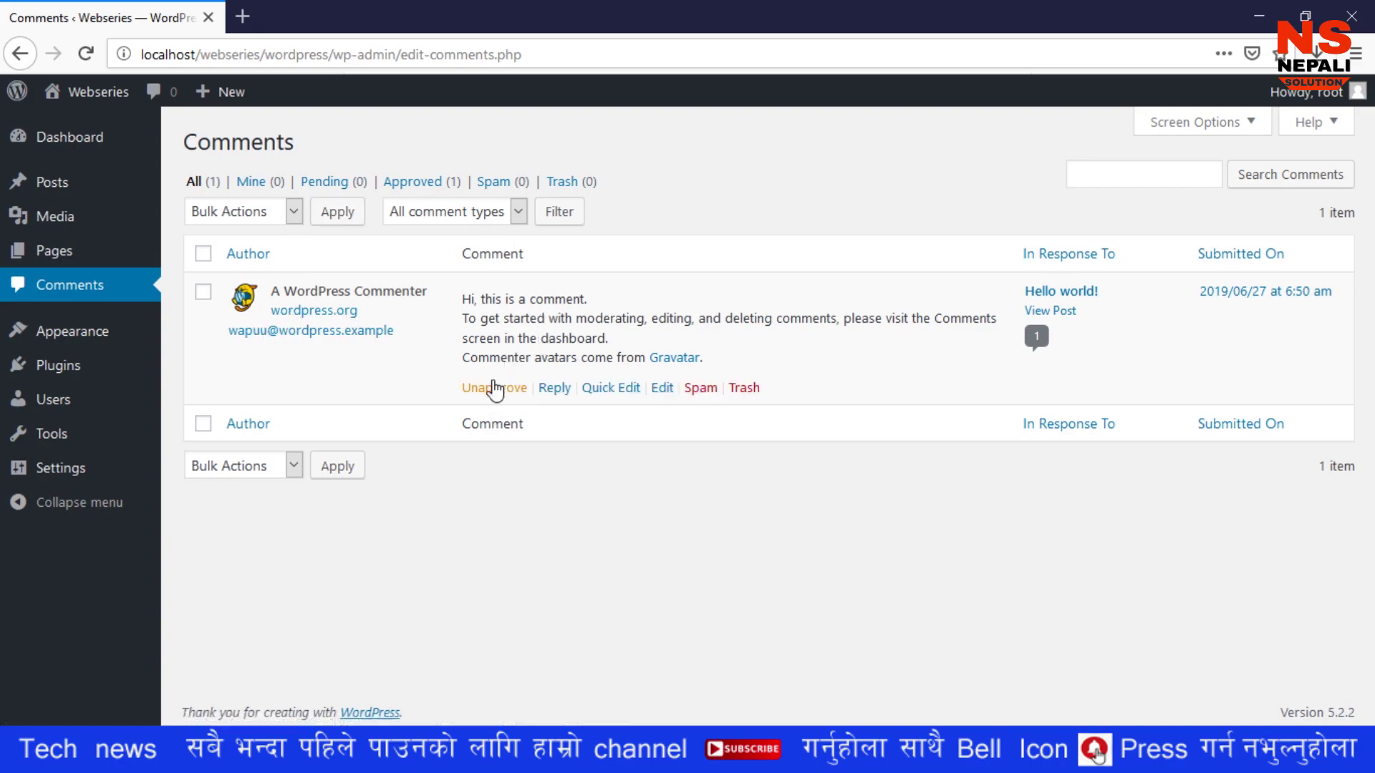
left_click(494, 387)
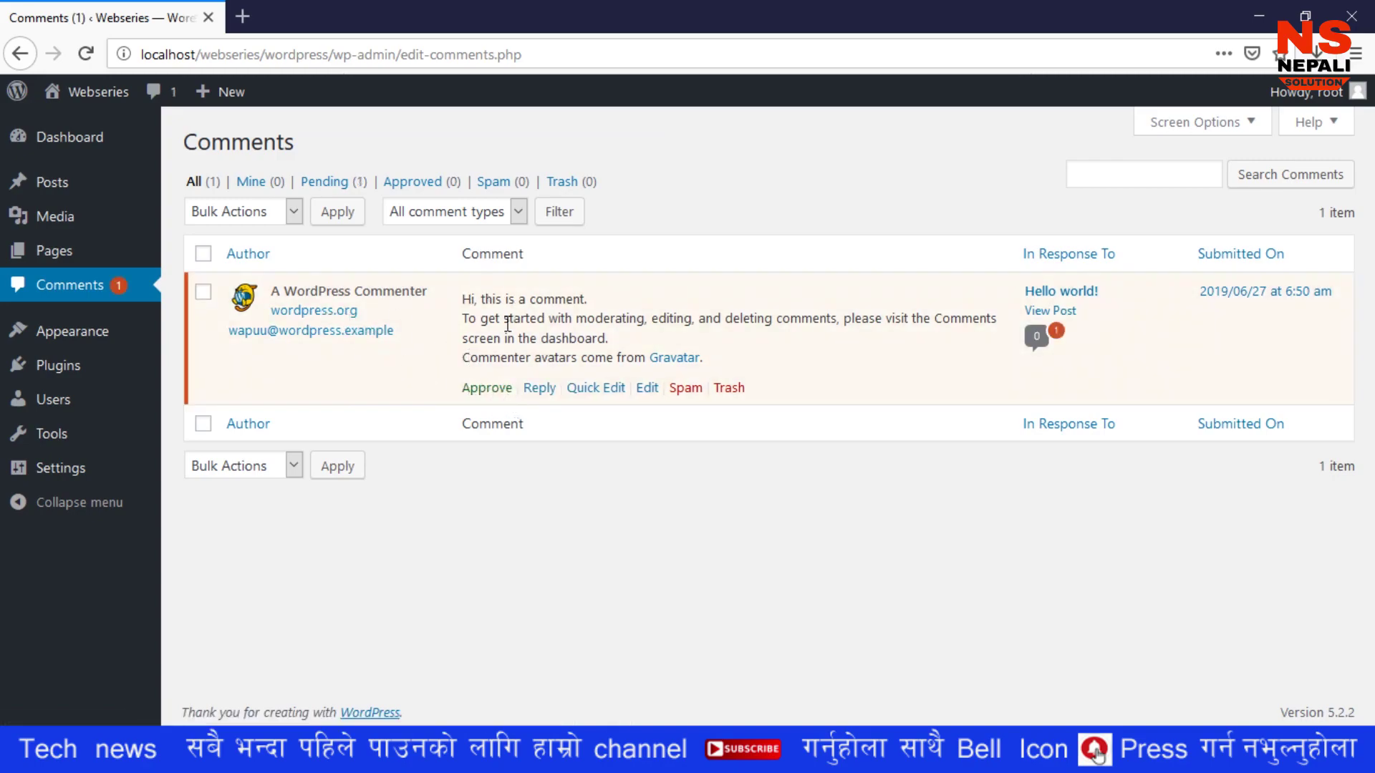
left_click(507, 388)
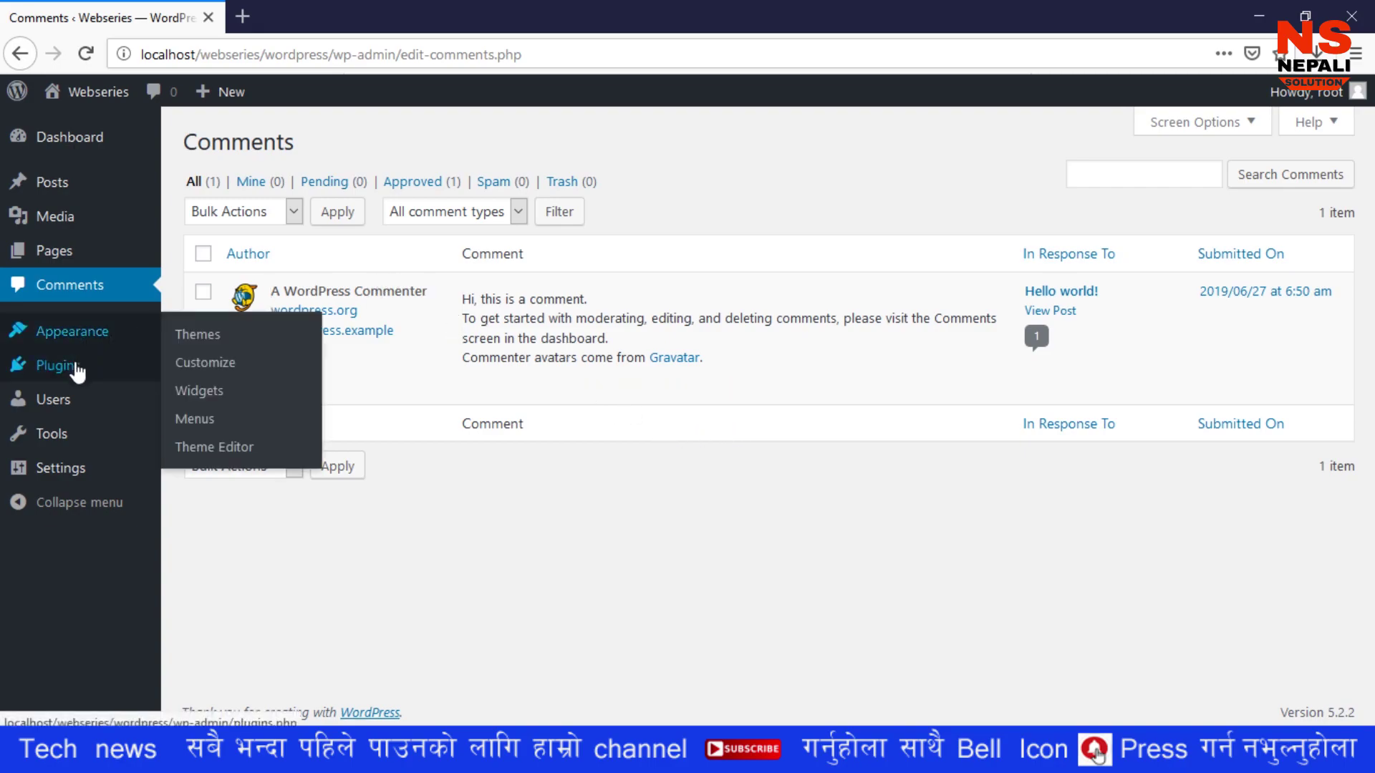
mouse_move(74, 407)
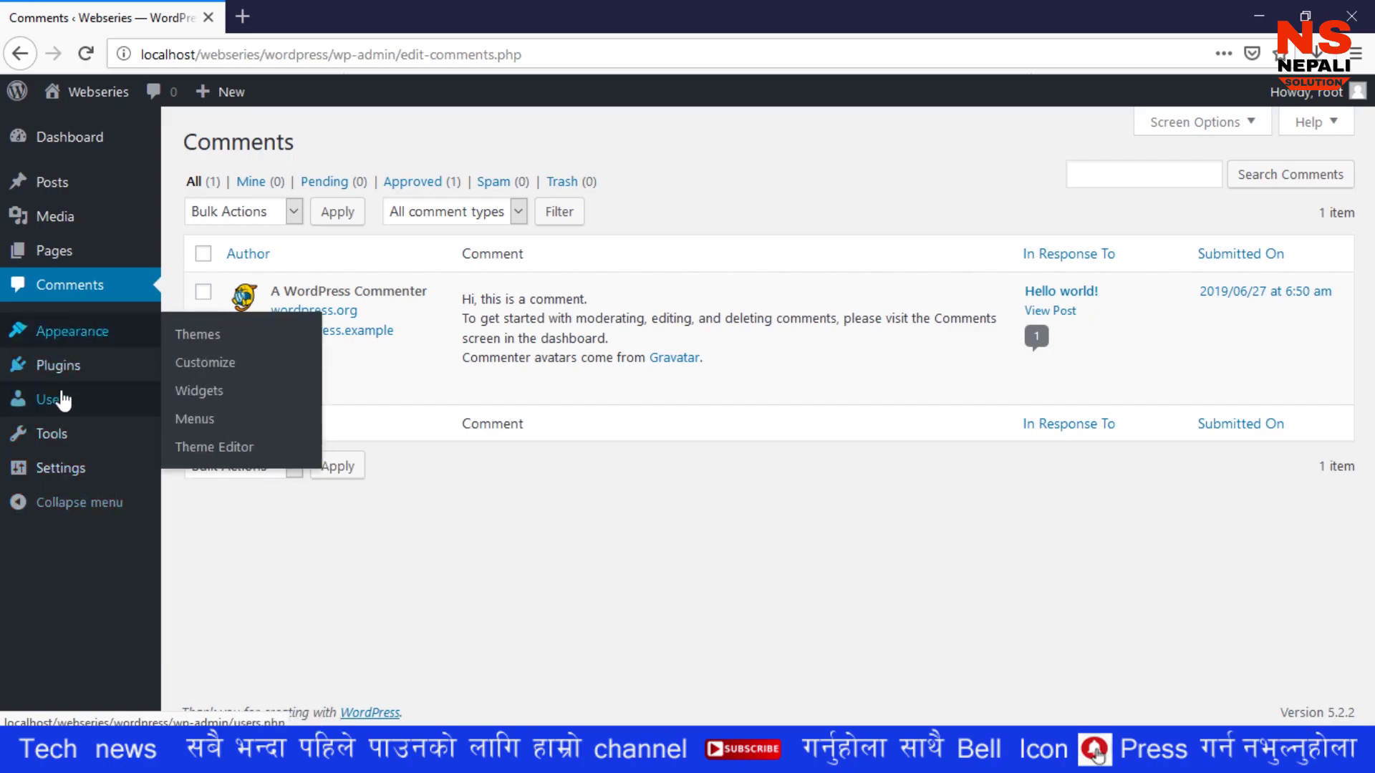
mouse_move(92, 342)
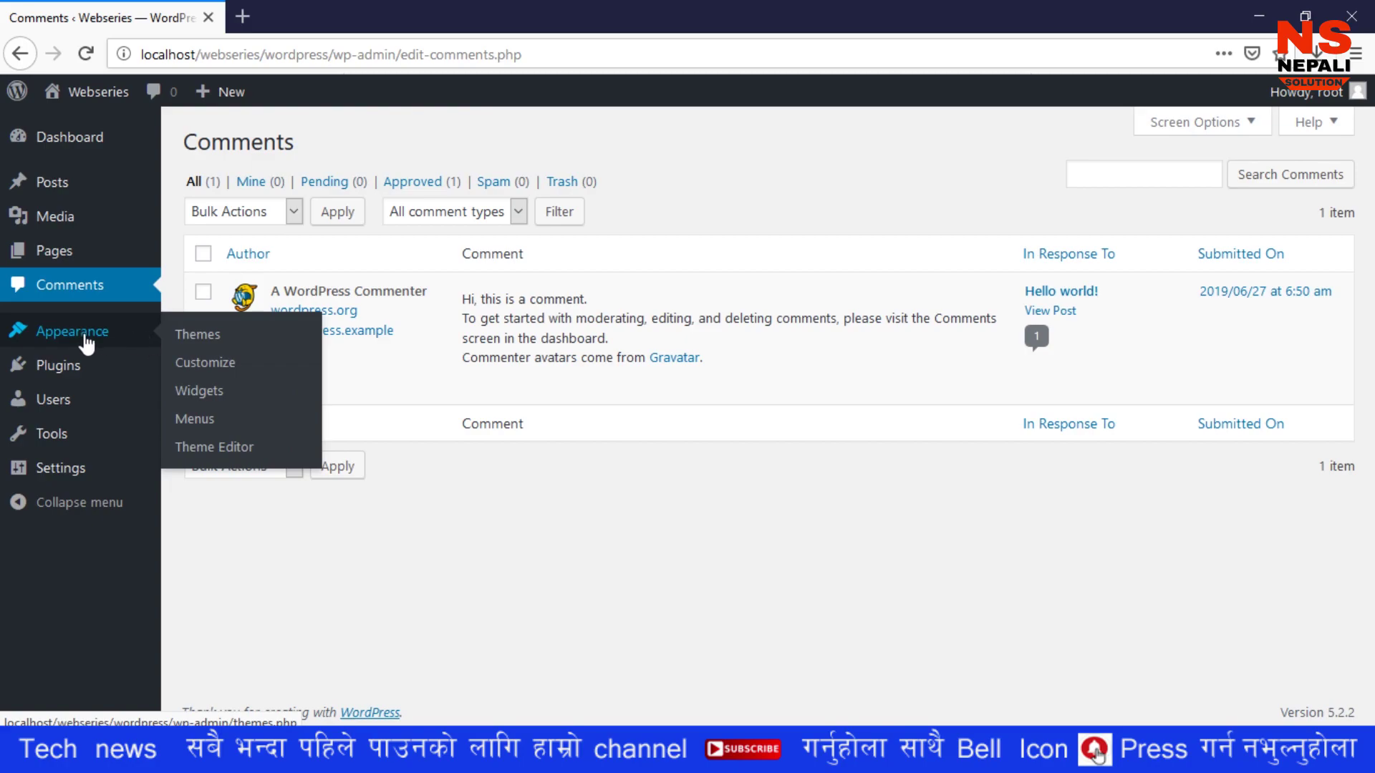